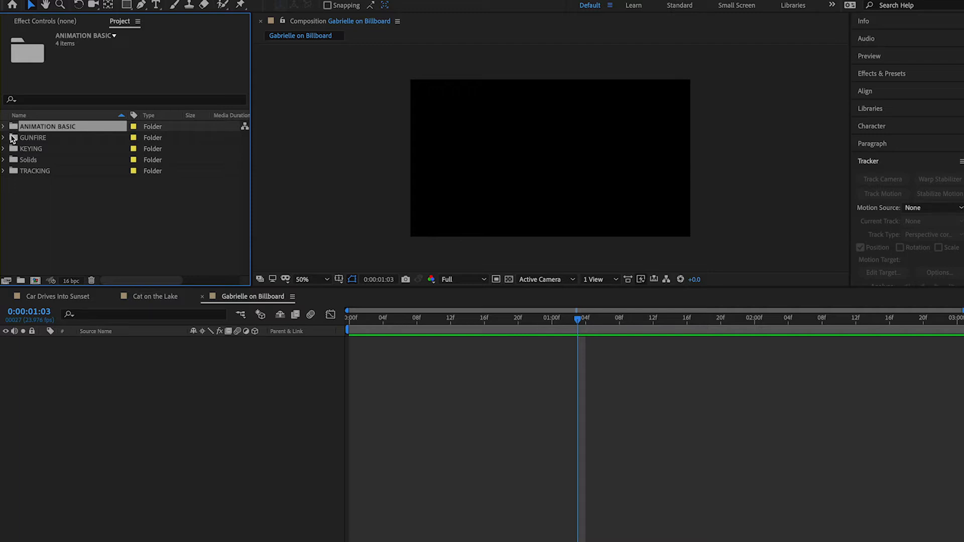
pyautogui.click(14, 139)
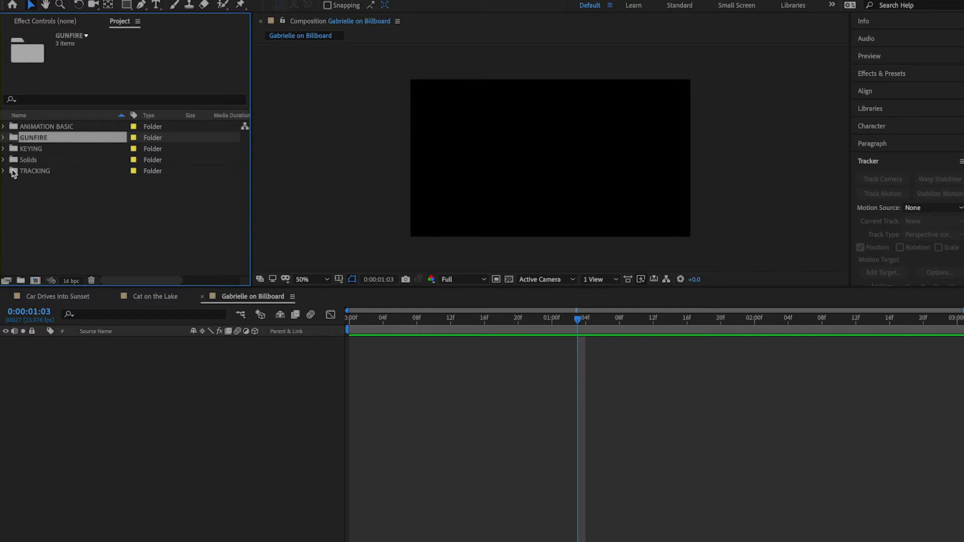
pyautogui.click(14, 173)
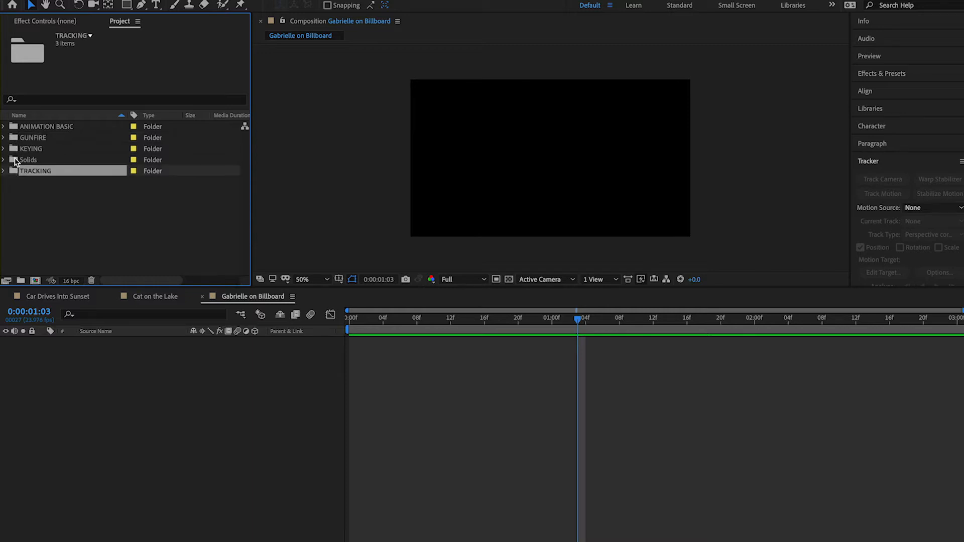
pyautogui.click(16, 161)
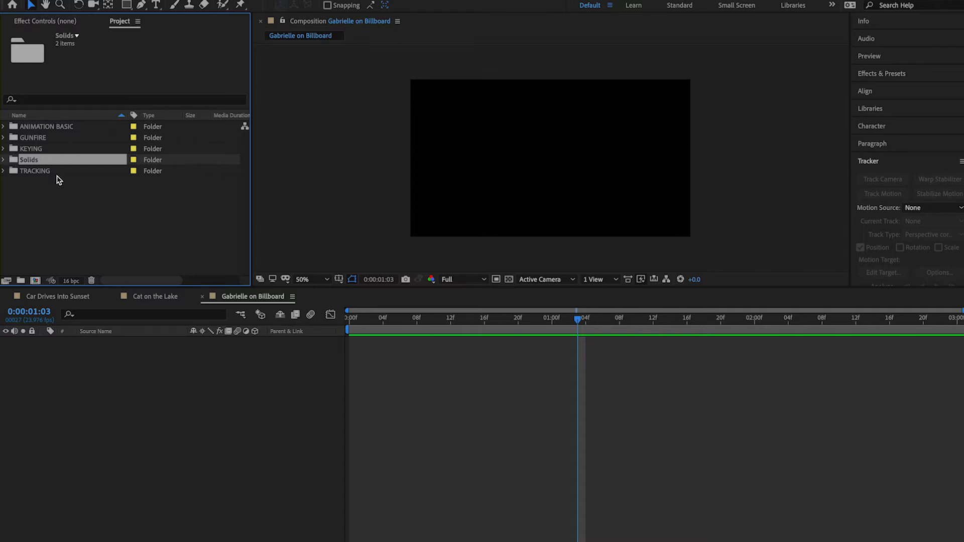
# Expand the GUNFIRE project folder and select the 9mm Gunplay.mov clip inside it
pyautogui.click(17, 140)
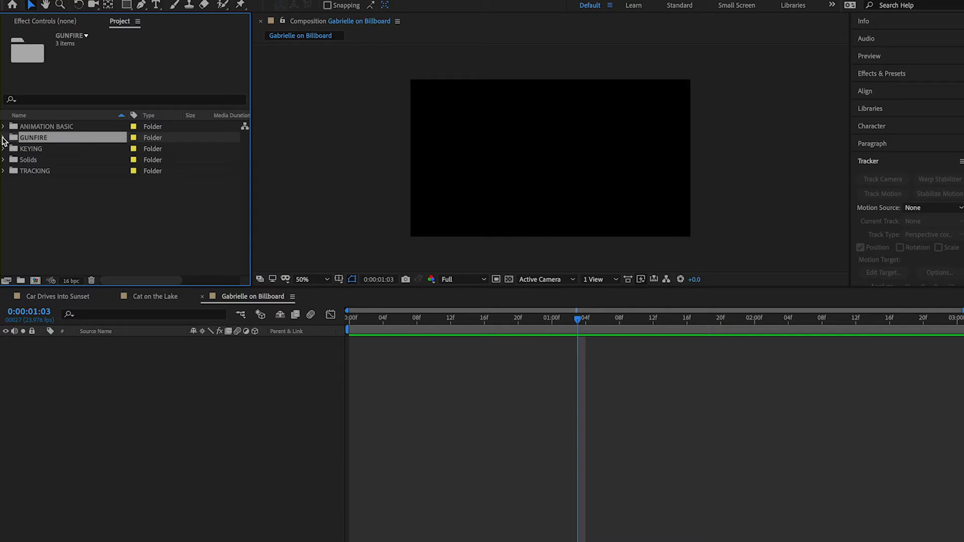
pyautogui.click(4, 138)
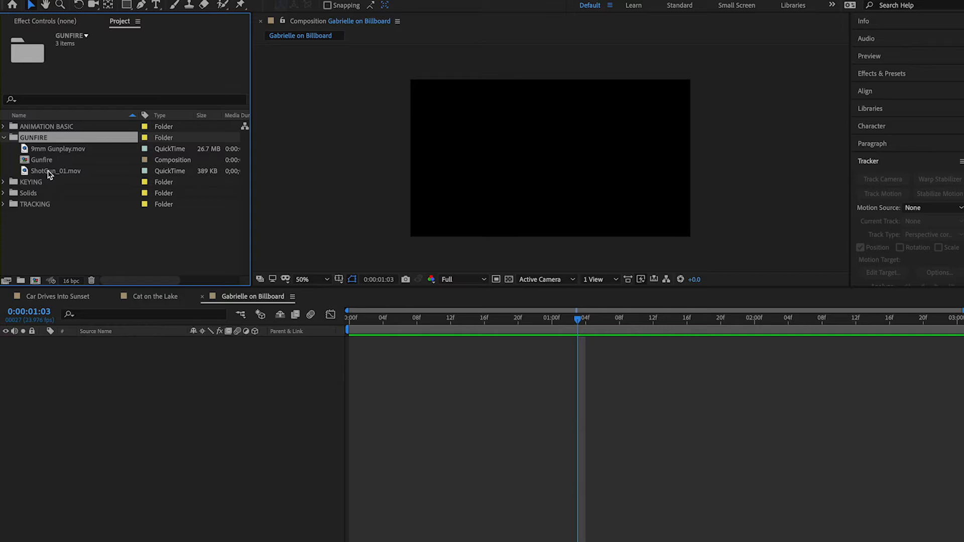
pyautogui.click(80, 240)
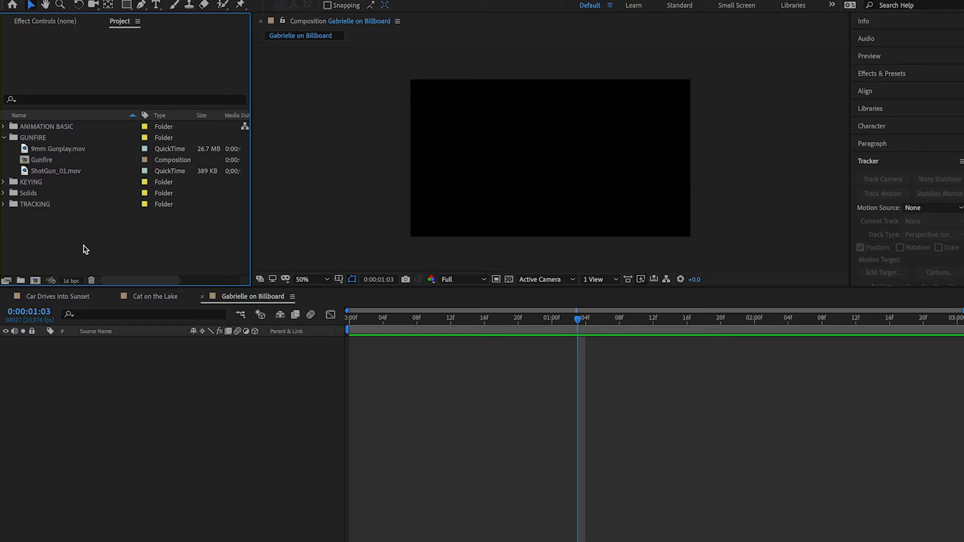
pyautogui.click(4, 138)
pyautogui.click(4, 138)
pyautogui.click(38, 151)
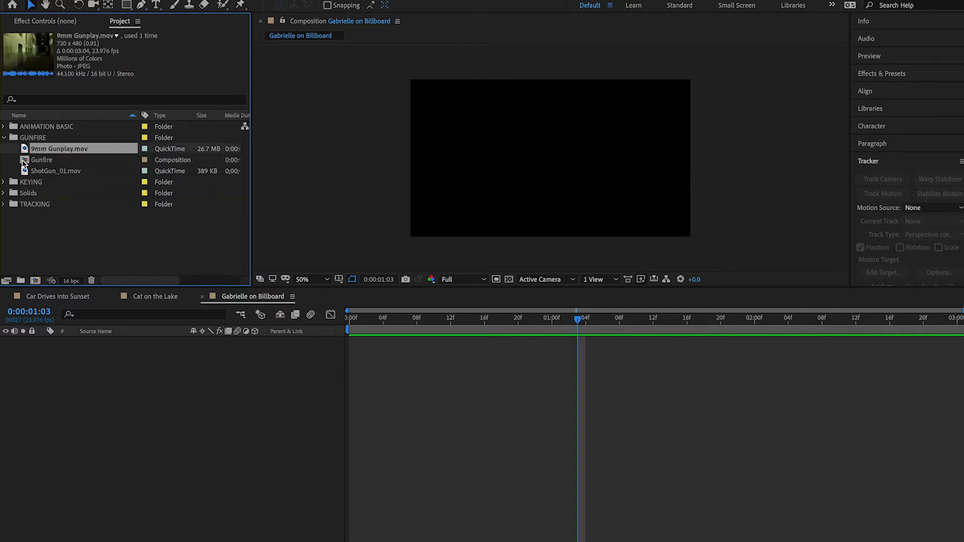
# Open the existing Gunfire composition and collapse the expanded properties of its fourth ShotGun_01.mov layer and the 9mm Gunplay.mov layer
pyautogui.doubleClick(22, 160)
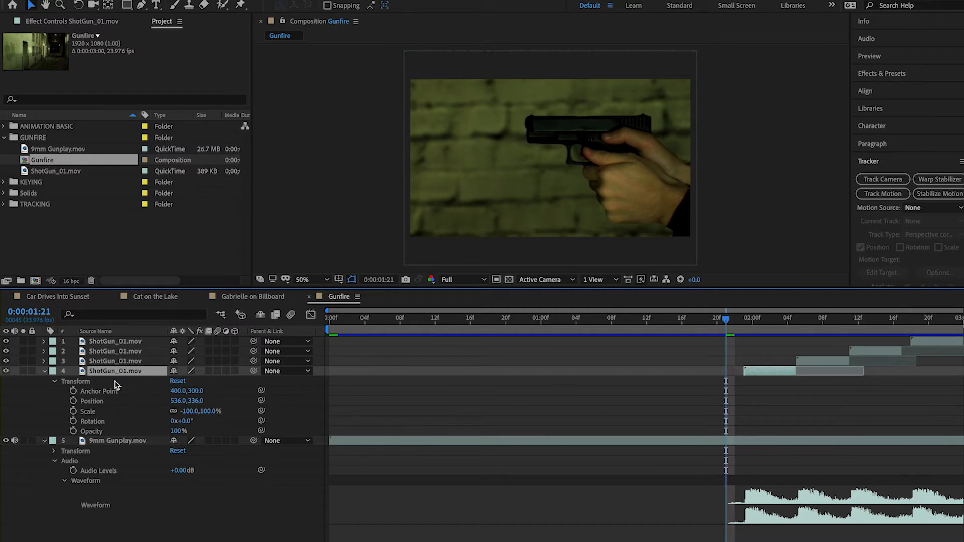
pyautogui.click(44, 371)
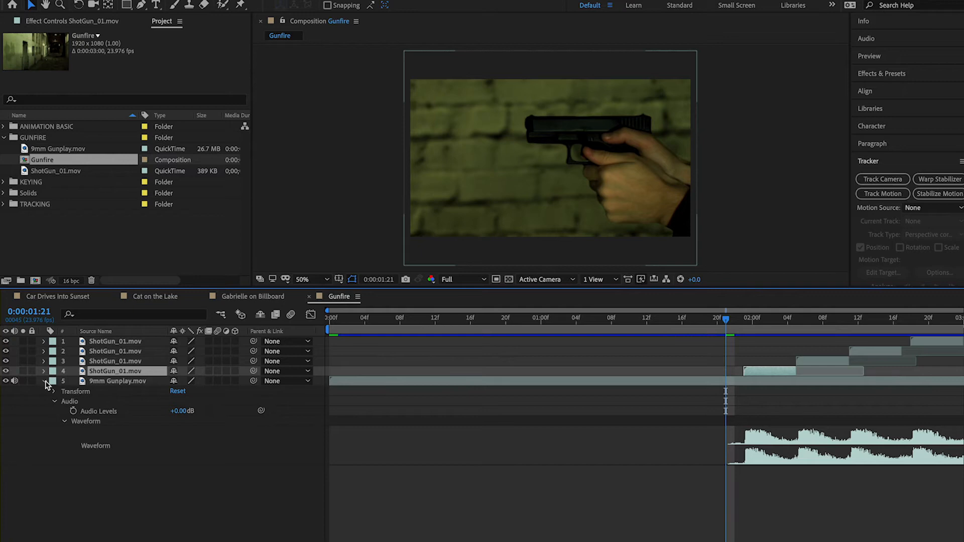
pyautogui.click(44, 381)
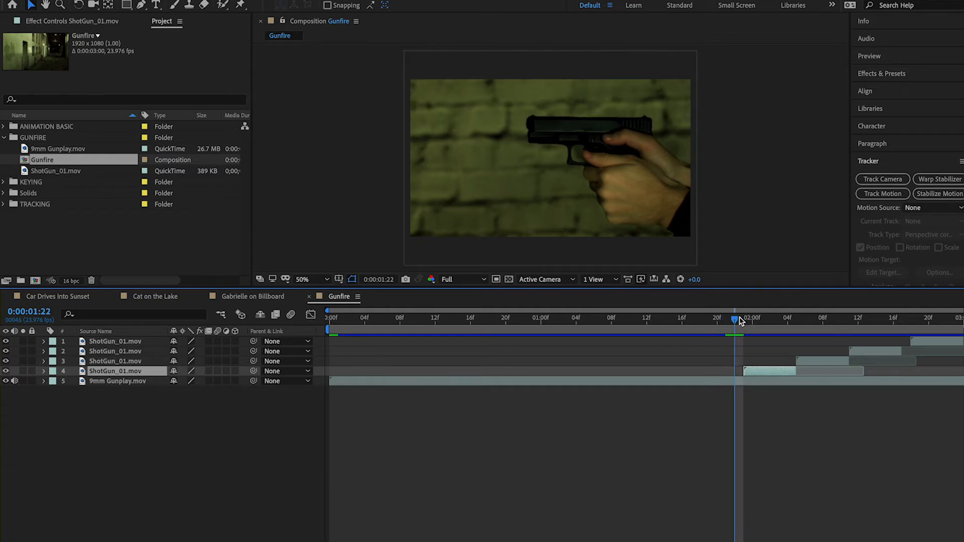
# Play back the Gunfire composition to preview the gunshots, then stop playback
pyautogui.press('space')
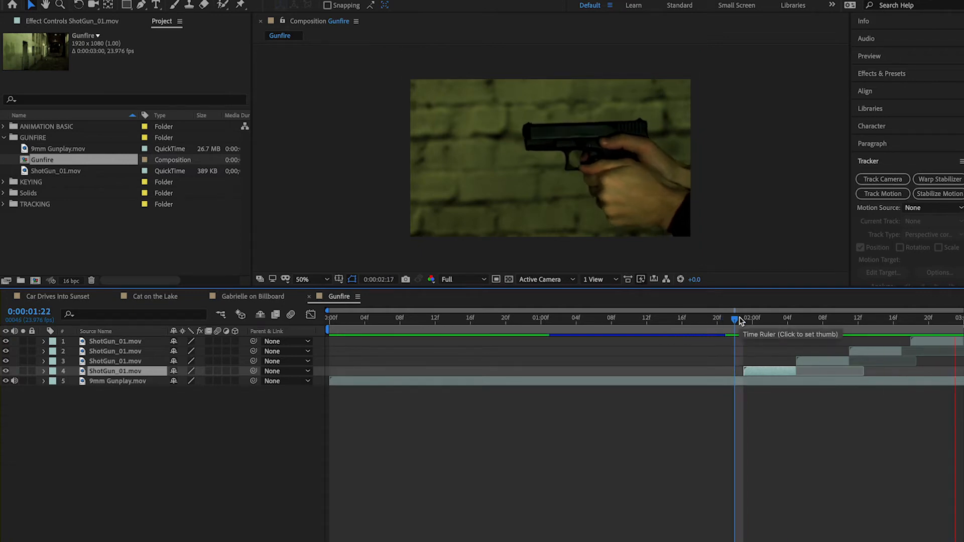
pyautogui.press('space')
pyautogui.press('space')
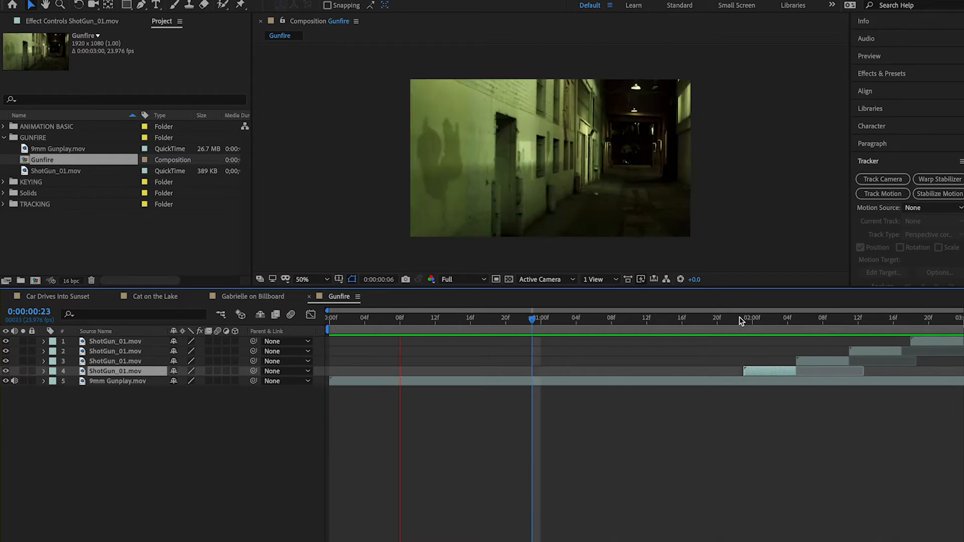
pyautogui.press('space')
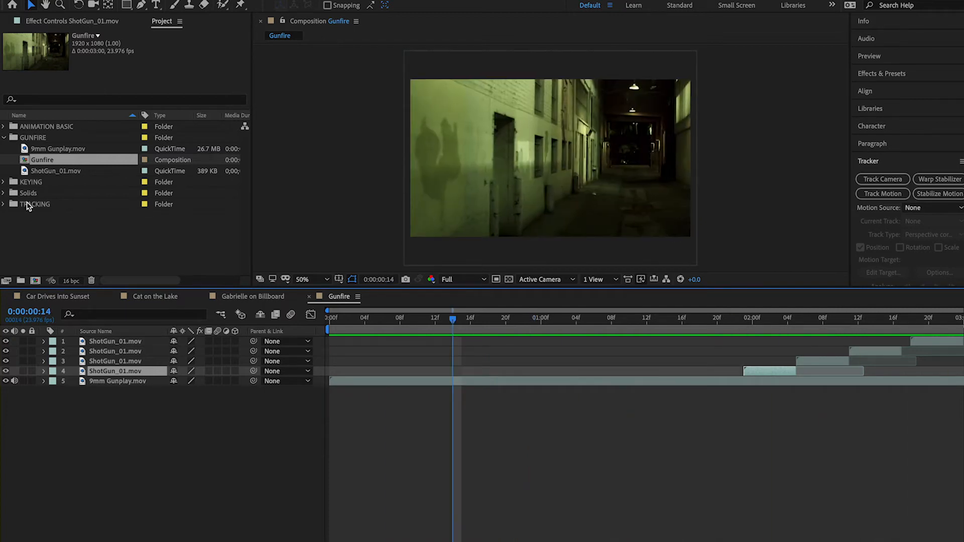
pyautogui.click(25, 163)
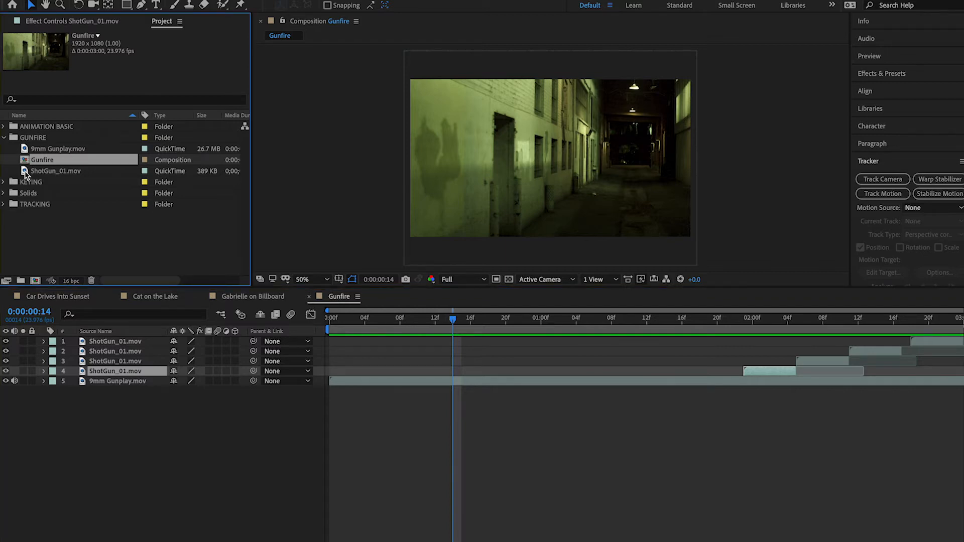
pyautogui.click(25, 172)
pyautogui.click(23, 160)
pyautogui.click(49, 150)
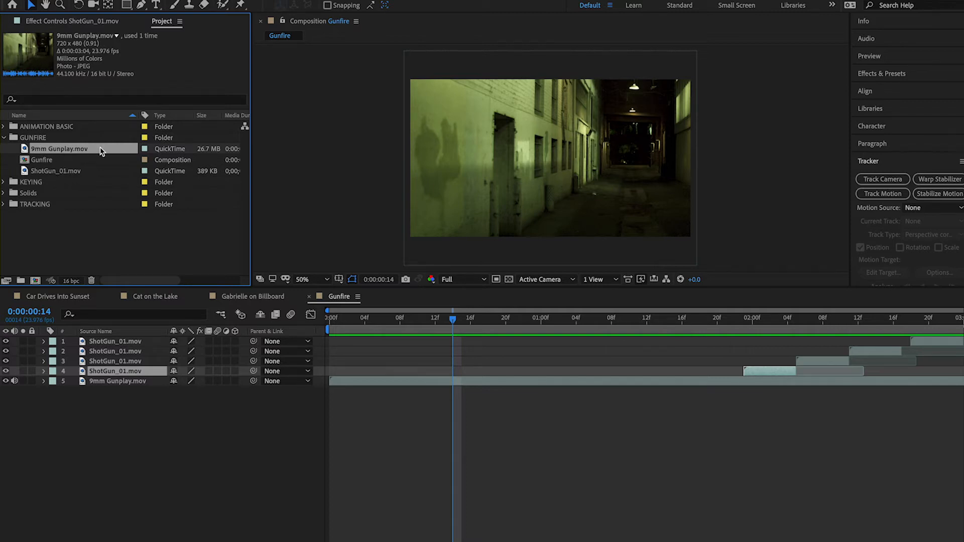
pyautogui.click(10, 163)
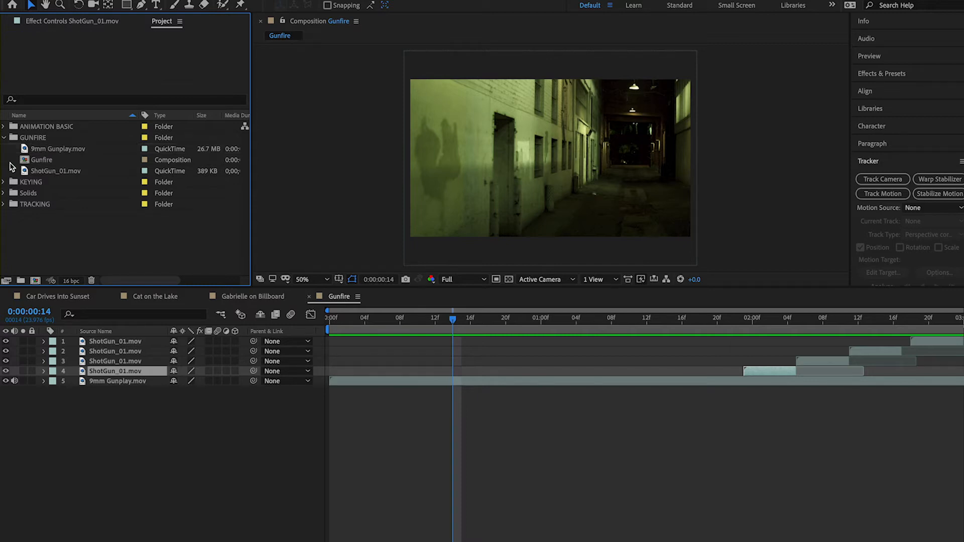
pyautogui.rightClick(10, 166)
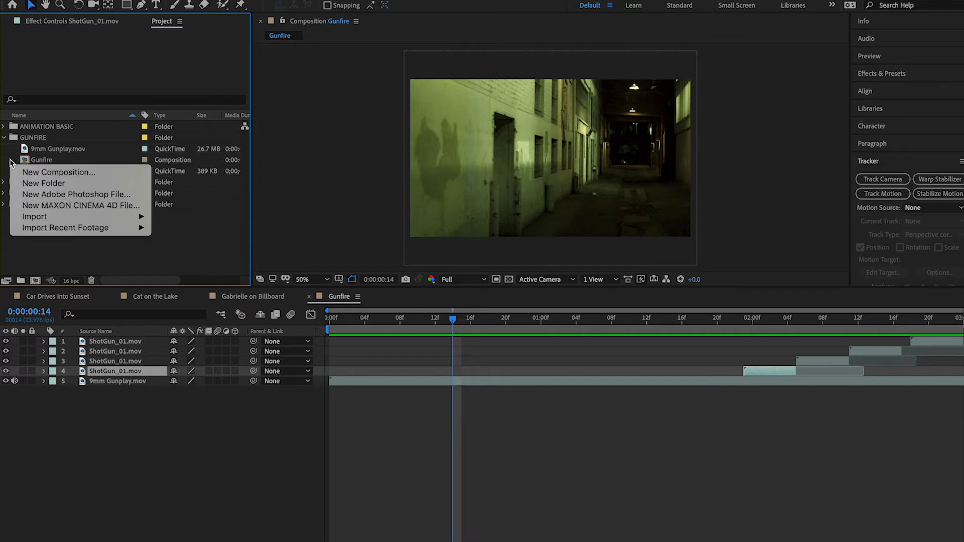
pyautogui.click(10, 156)
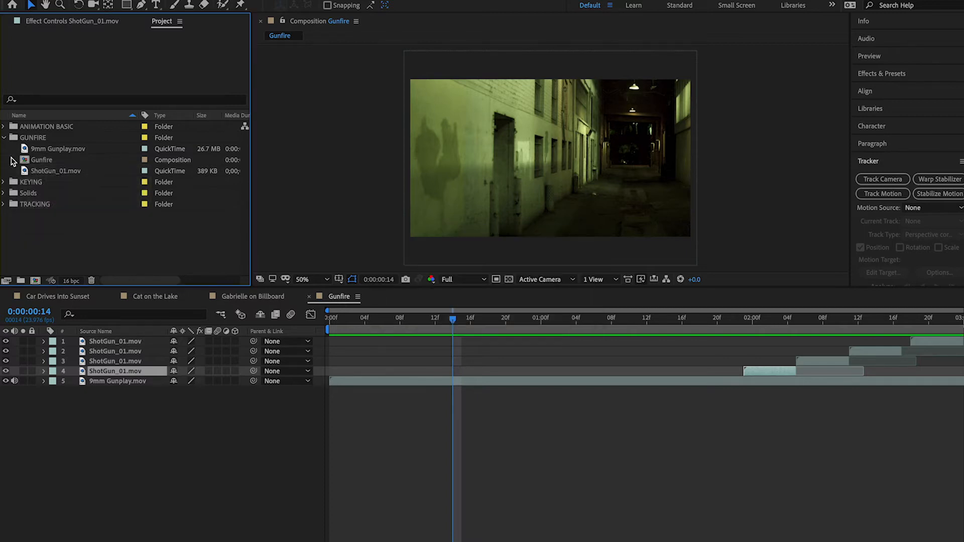
# Create a 1920 x 1080 px composition named Comp 1 at 23.976 fps, lasting 0:00:03:00, and move it into the GUNFIRE folder
pyautogui.rightClick(11, 160)
pyautogui.click(45, 165)
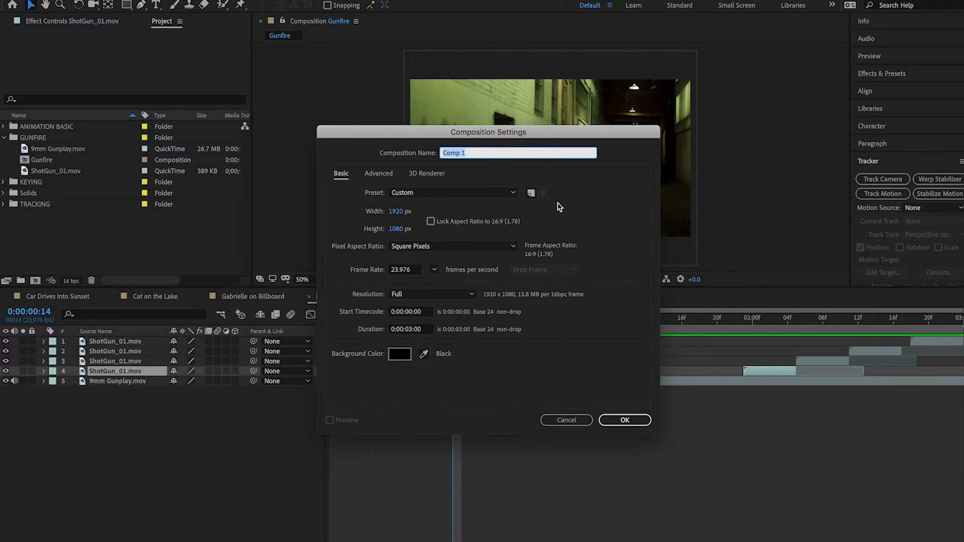
pyautogui.click(420, 329)
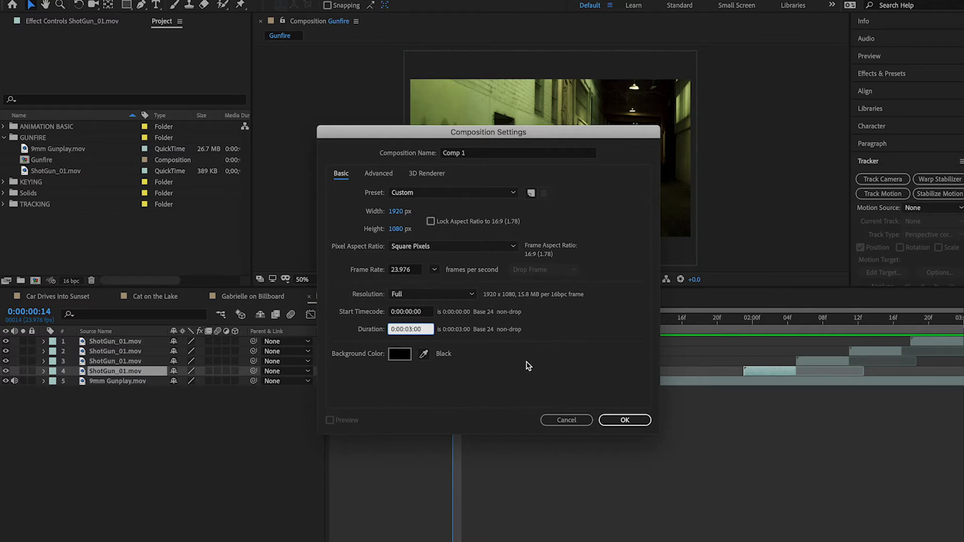
pyautogui.click(622, 421)
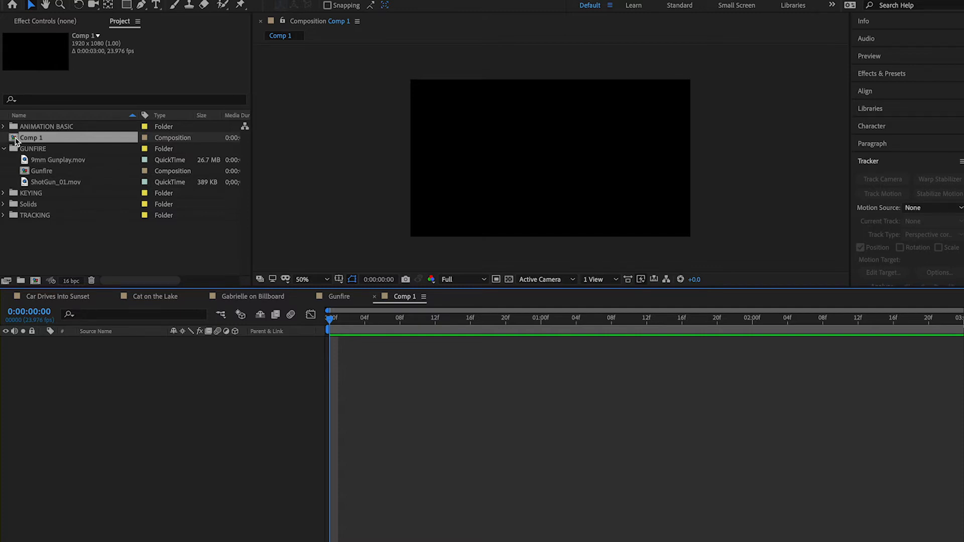
pyautogui.moveTo(15, 140); pyautogui.dragTo(38, 150)
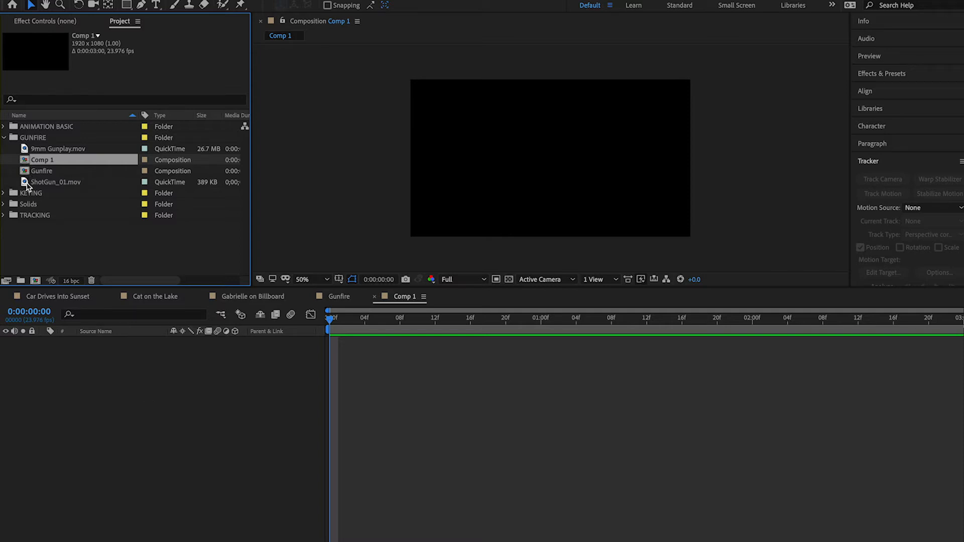
# Add the 9mm Gunplay.mov clip to the Comp 1 timeline as its first layer
pyautogui.click(27, 184)
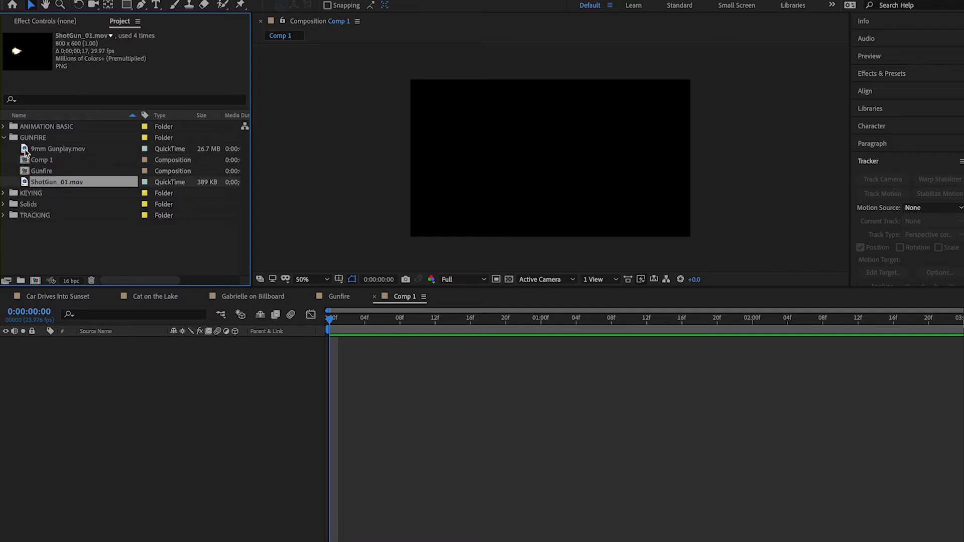
pyautogui.click(28, 150)
pyautogui.moveTo(26, 151); pyautogui.dragTo(71, 372)
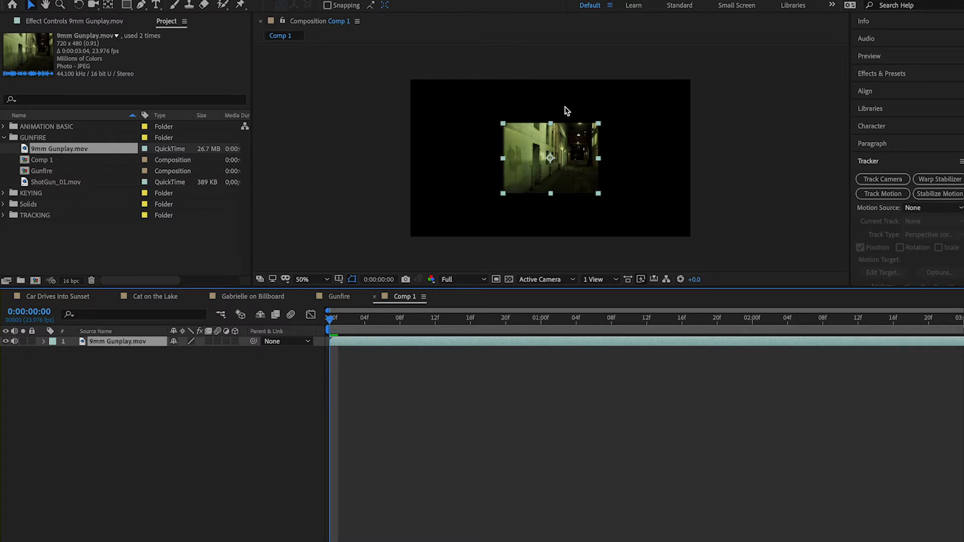
# Scale the 9mm Gunplay.mov layer up proportionally about its centre until it fills the whole composition frame, then deselect it
pyautogui.click(606, 201)
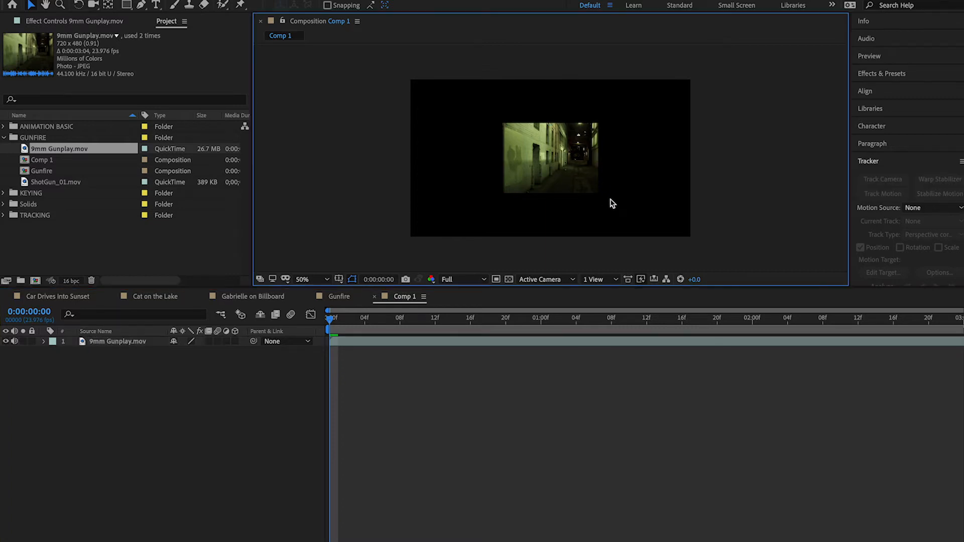
pyautogui.click(582, 181)
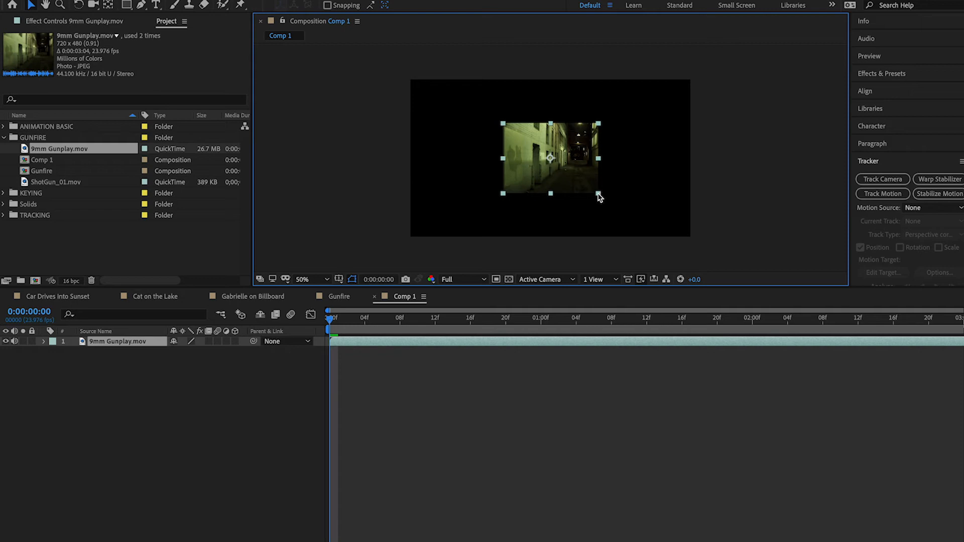
pyautogui.click(609, 202)
pyautogui.click(578, 178)
pyautogui.moveTo(599, 194); pyautogui.dragTo(796, 270)
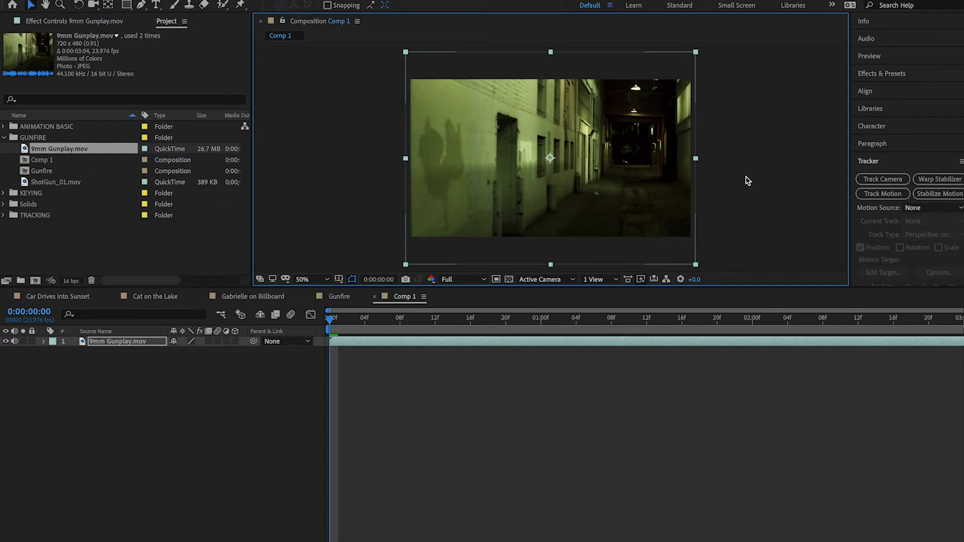
pyautogui.click(748, 181)
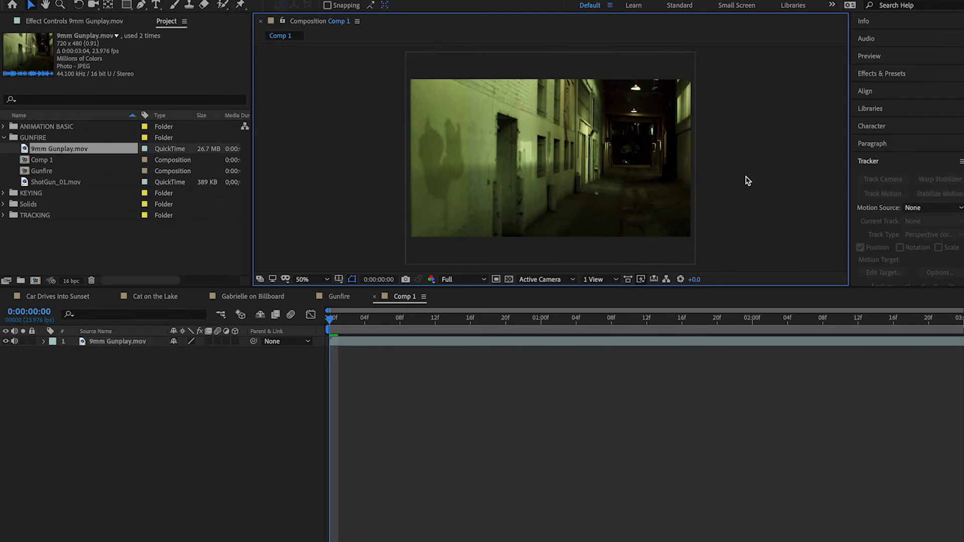
# Add ShotGun_01.mov above the 9mm Gunplay.mov layer and check its muzzle flash over the opening frames, ending at 0:00:00:01
pyautogui.click(26, 182)
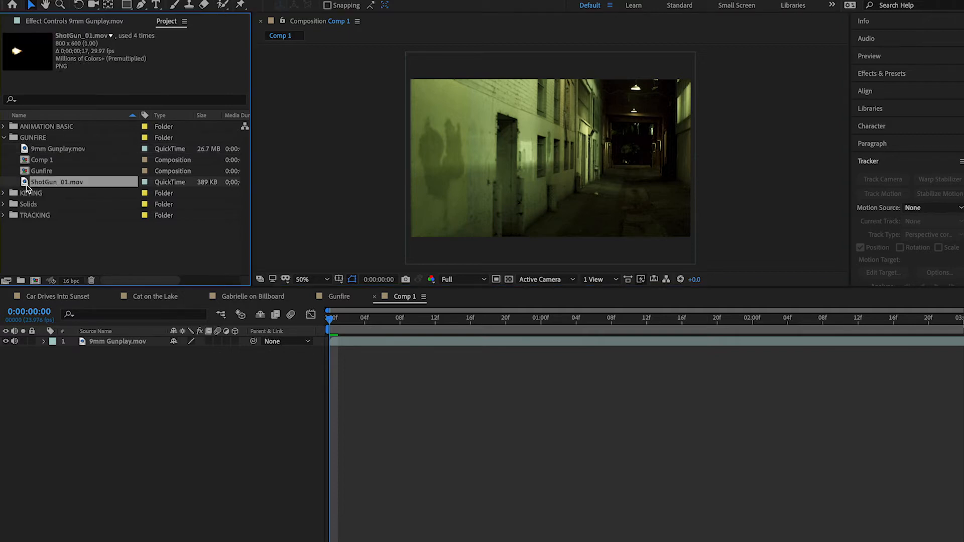
pyautogui.moveTo(26, 182); pyautogui.dragTo(133, 346)
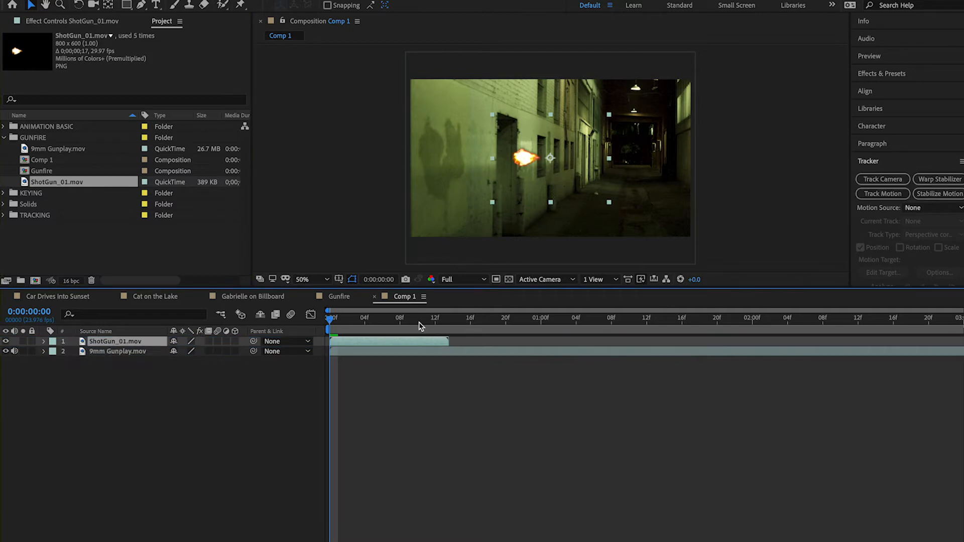
pyautogui.click(374, 321)
pyautogui.moveTo(337, 319)
pyautogui.mouseDown()
pyautogui.moveTo(328, 322)
pyautogui.moveTo(338, 320)
pyautogui.mouseUp()
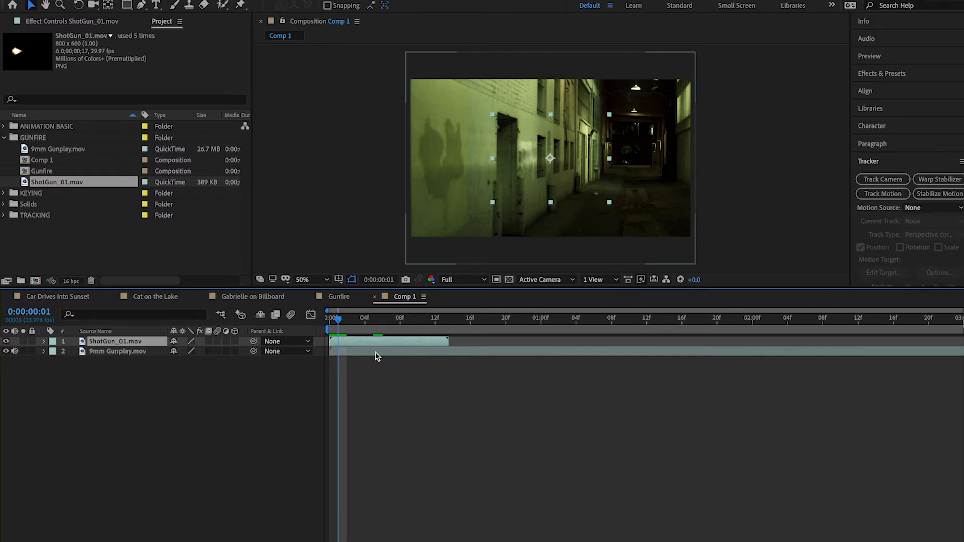
# Reveal the audio waveform of the 9mm Gunplay.mov layer and set the current time to the first gunshot peak at 0:00:01:23
pyautogui.click(113, 351)
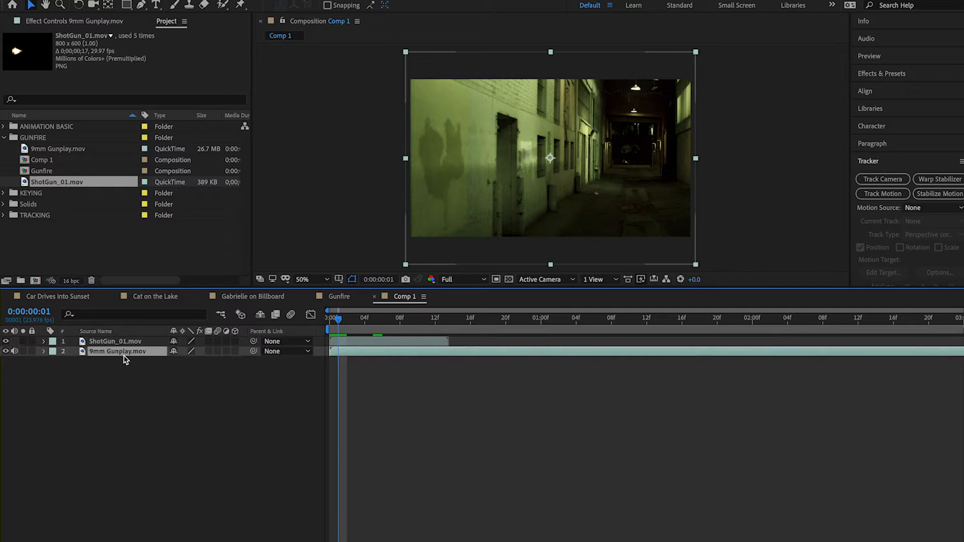
pyautogui.click(44, 352)
pyautogui.click(54, 371)
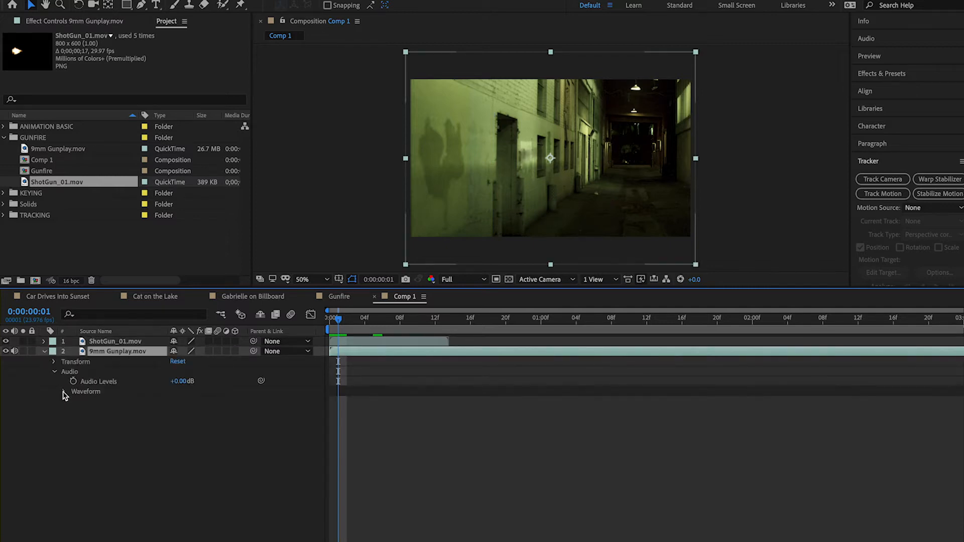
pyautogui.click(64, 392)
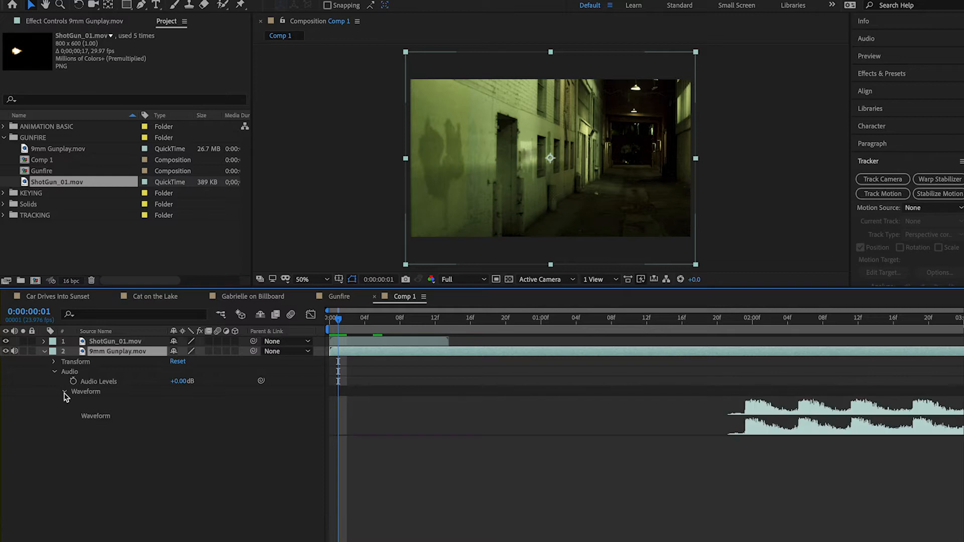
pyautogui.click(745, 330)
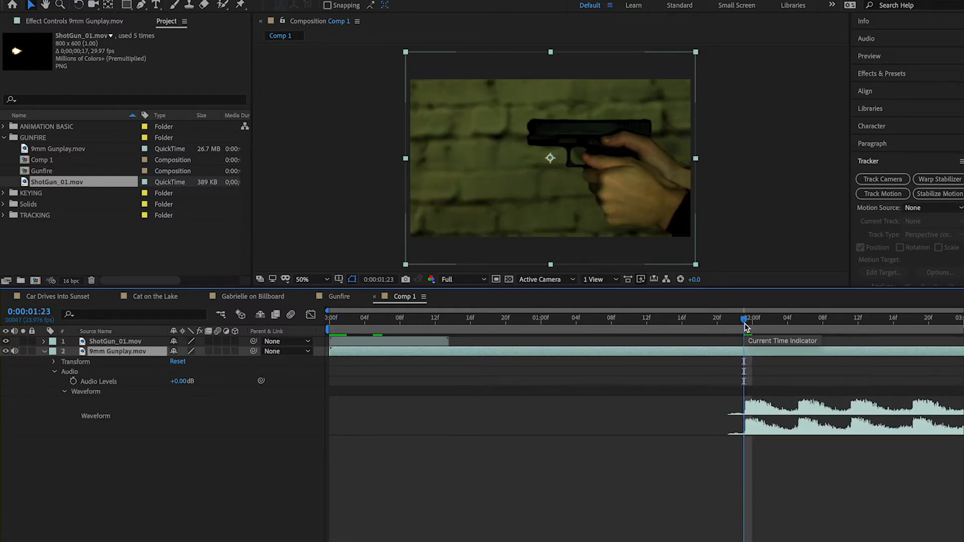
# Move the ShotGun_01.mov layer to start at 0:00:01:23 and place its flash just in front of the gun's muzzle
pyautogui.click(379, 341)
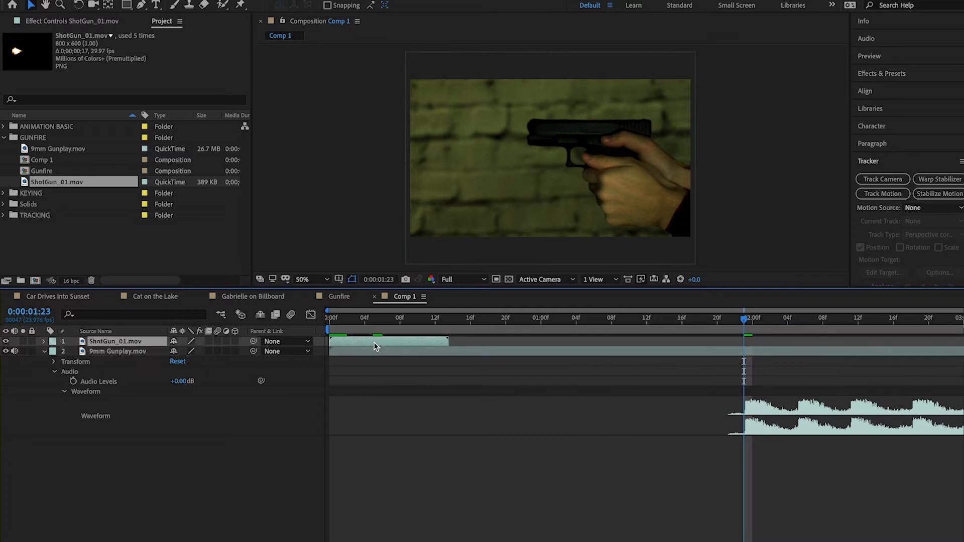
pyautogui.moveTo(350, 342); pyautogui.dragTo(763, 342)
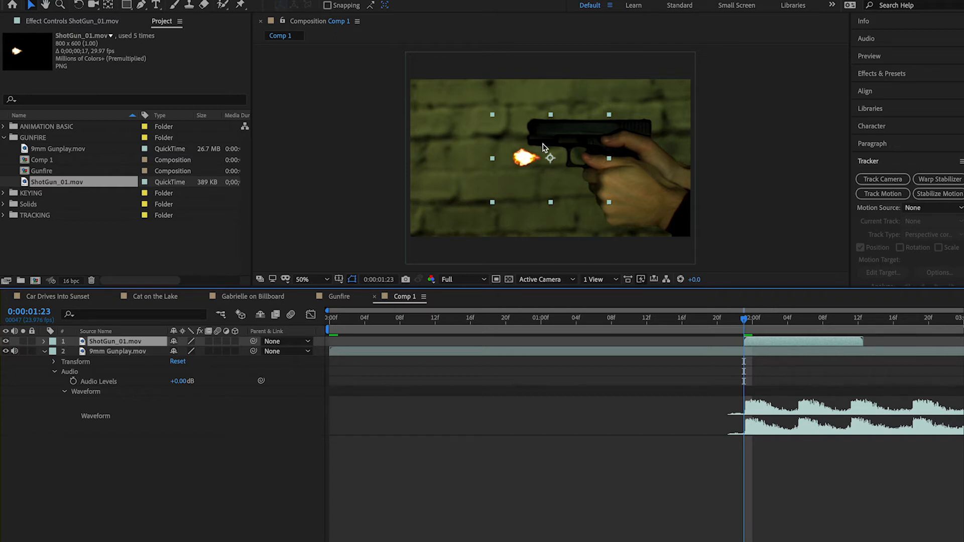
pyautogui.moveTo(527, 169); pyautogui.dragTo(511, 139)
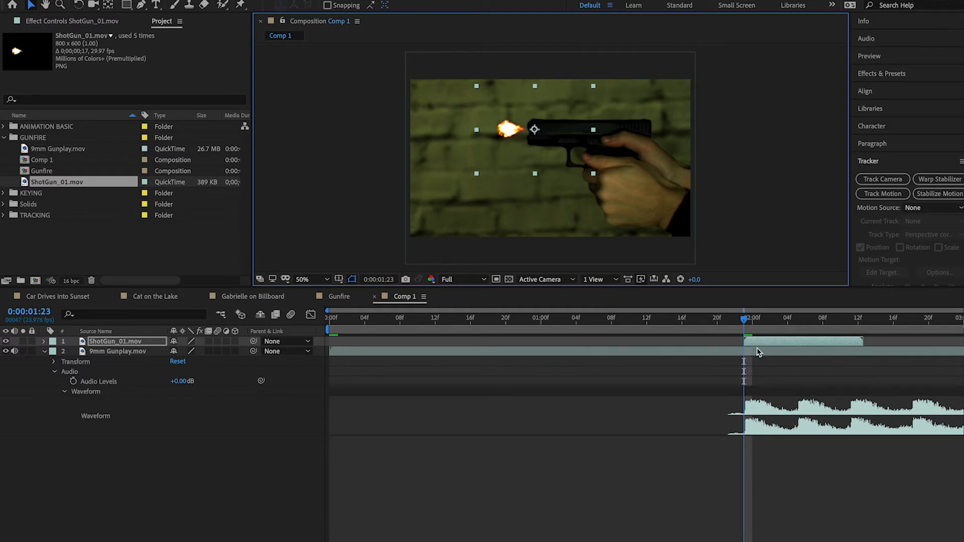
# Flip the ShotGun_01.mov layer horizontally and reposition its flash just in front of the gun's muzzle
pyautogui.click(772, 342)
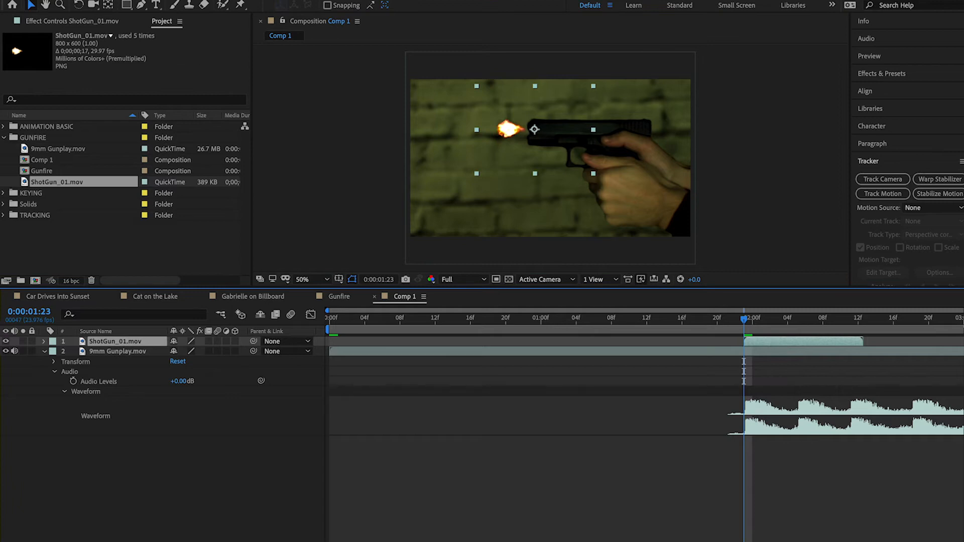
pyautogui.rightClick(192, 341)
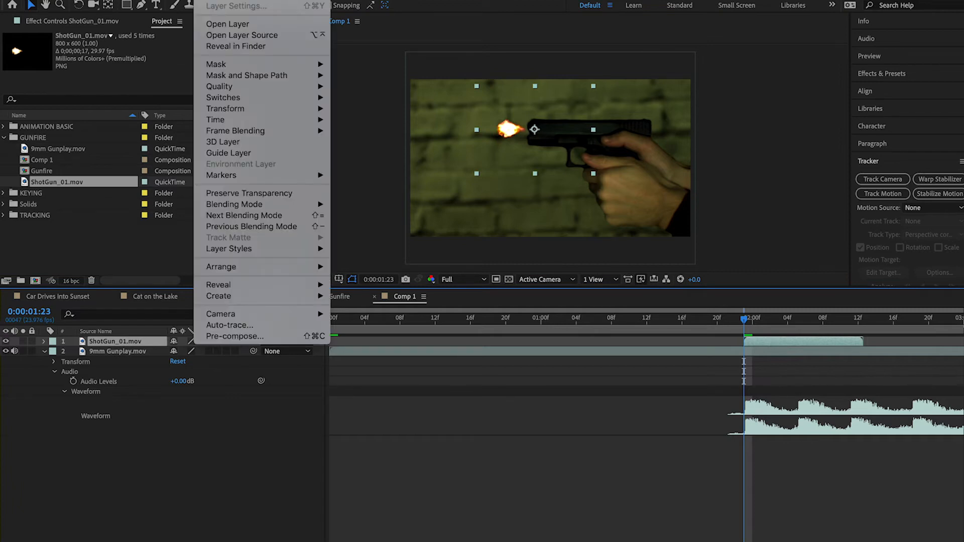
pyautogui.moveTo(241, 109)
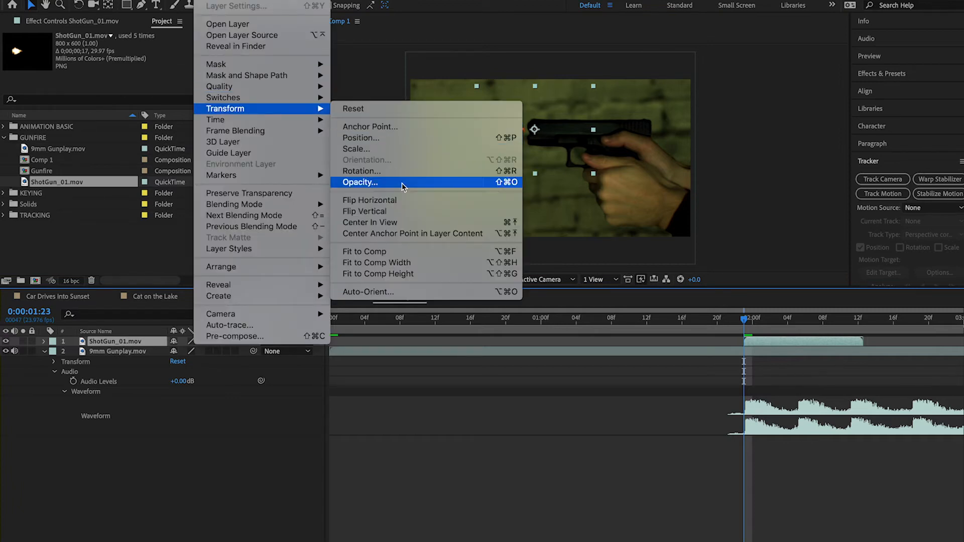
pyautogui.click(410, 202)
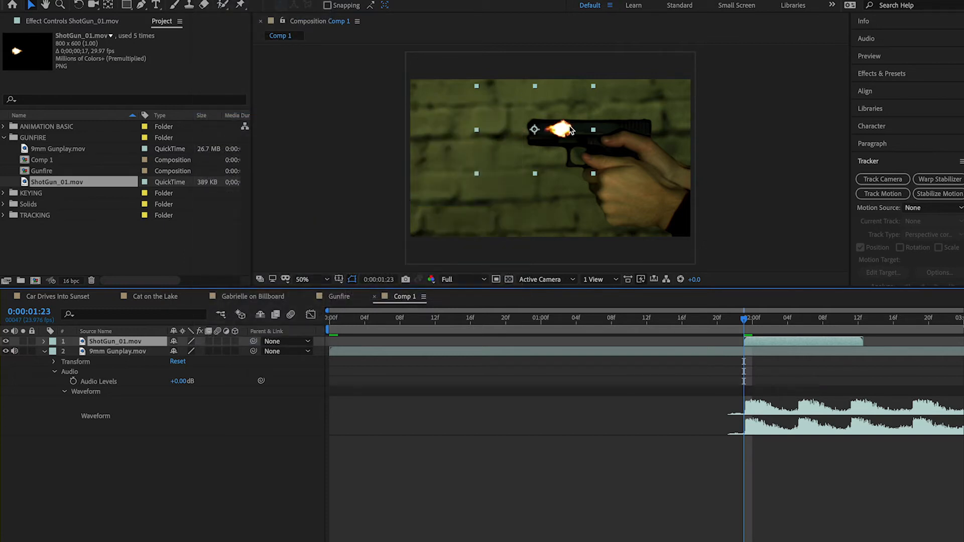
pyautogui.click(553, 134)
pyautogui.moveTo(552, 134); pyautogui.dragTo(521, 133)
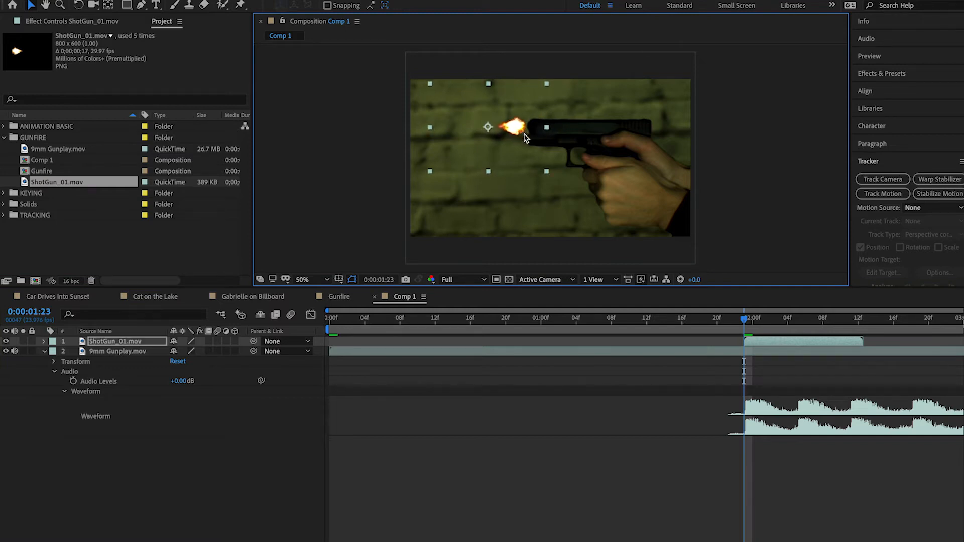
# Duplicate the flipped ShotGun_01.mov layer three times
pyautogui.click(779, 341)
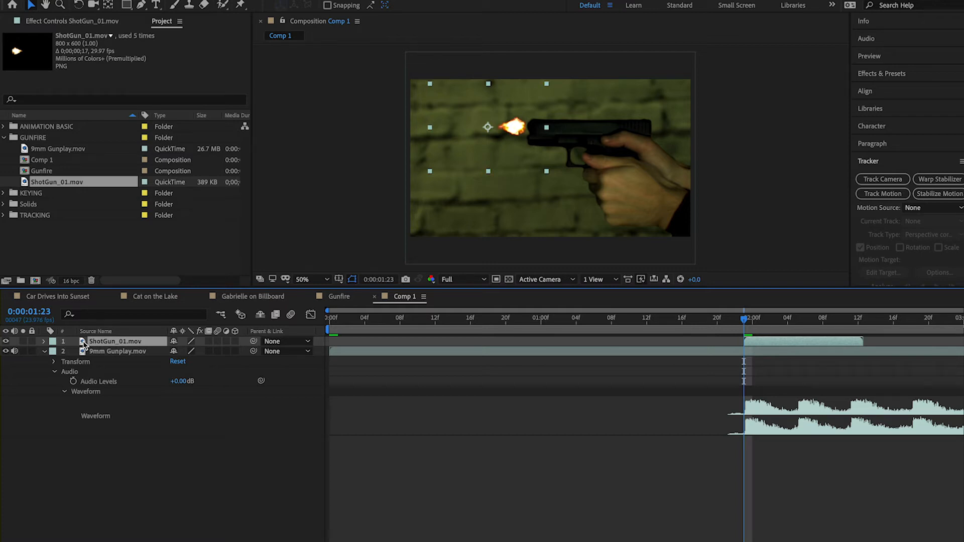
pyautogui.hotkey('ctrl', 'd')
pyautogui.hotkey('ctrl', 'd')
pyautogui.hotkey('ctrl', 'd')
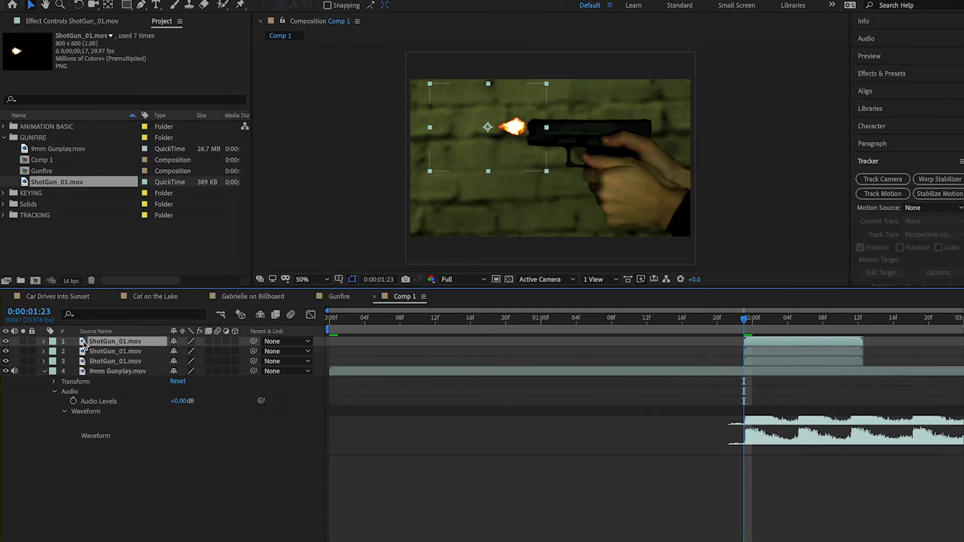
# Move the ShotGun_01.mov copy on layer 3 to start at the second gunshot peak, 0:00:02:05
pyautogui.click(783, 367)
pyautogui.click(791, 360)
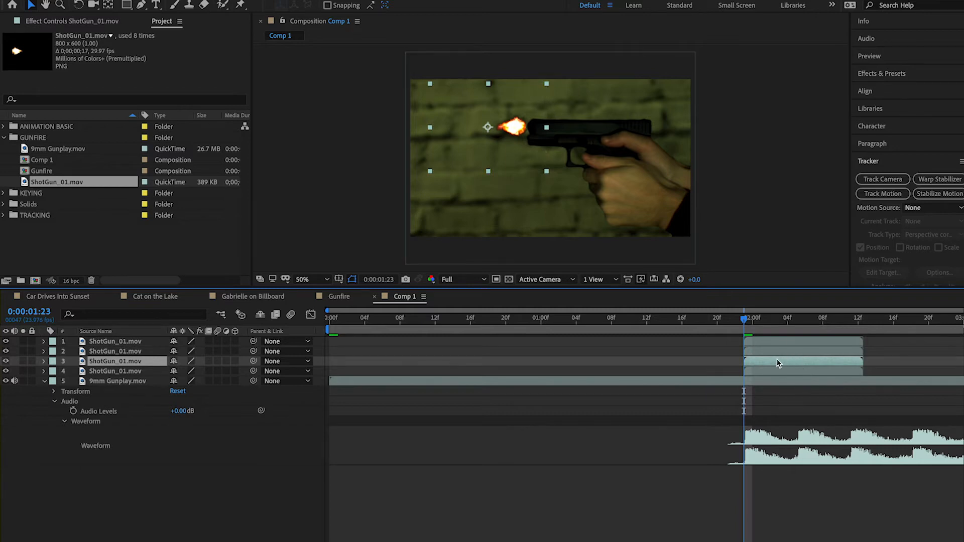
pyautogui.click(796, 319)
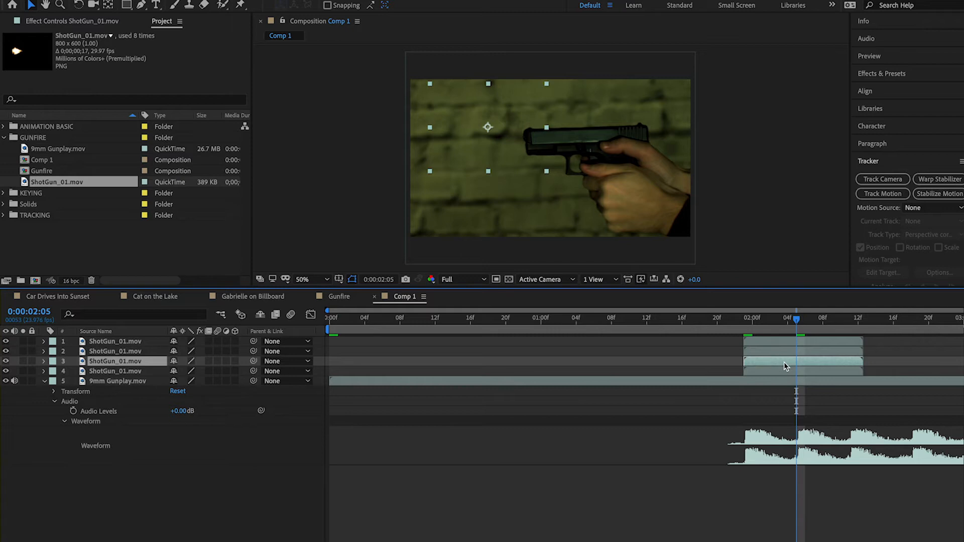
pyautogui.moveTo(783, 361); pyautogui.dragTo(835, 360)
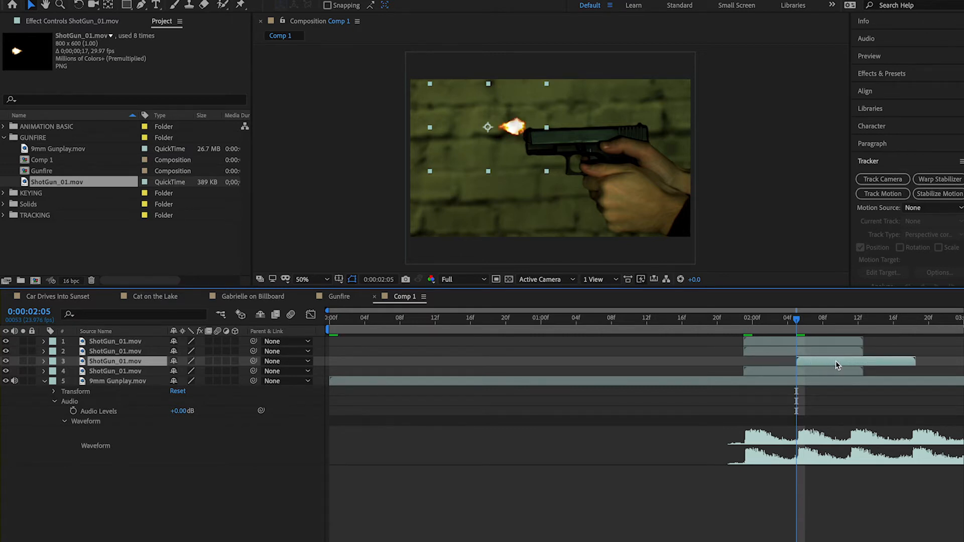
# Move the flash copies to the next gunshot peaks, starting layer 2 at 0:00:02:11 and layer 1 at 0:00:02:18
pyautogui.moveTo(796, 319); pyautogui.dragTo(850, 321)
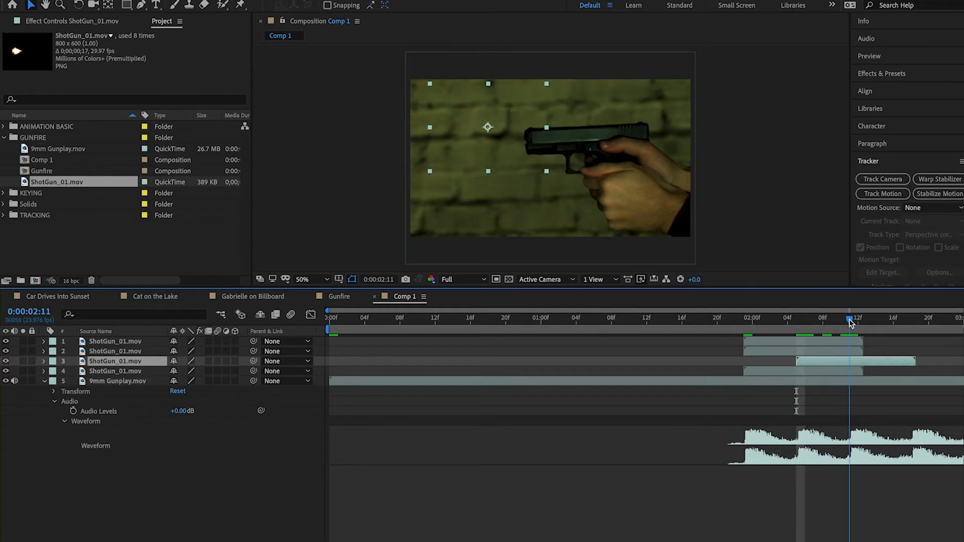
pyautogui.click(797, 354)
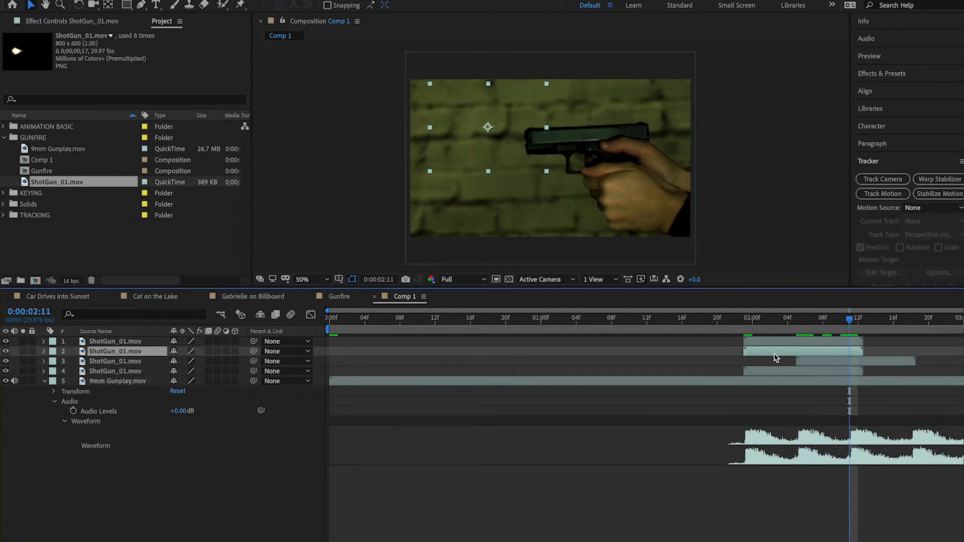
pyautogui.moveTo(774, 353); pyautogui.dragTo(879, 355)
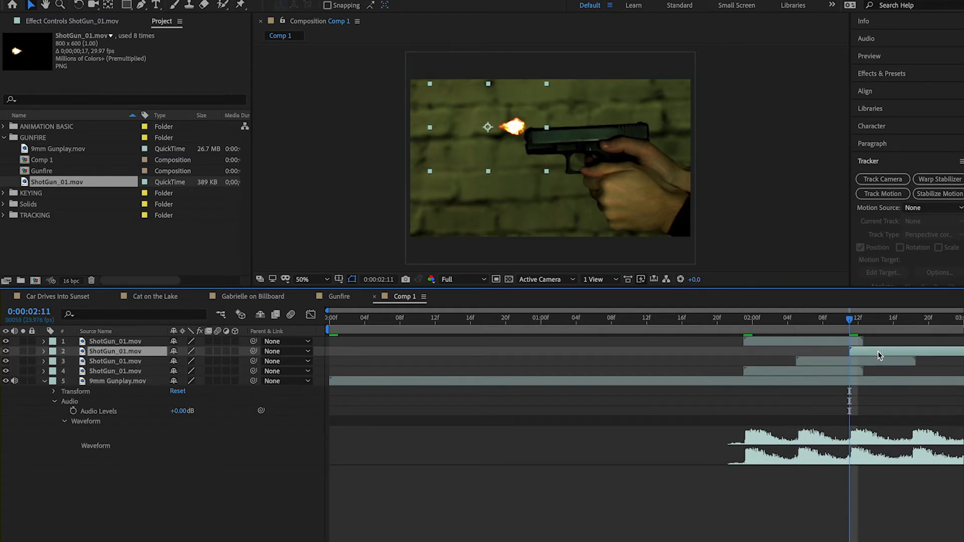
pyautogui.moveTo(851, 320); pyautogui.dragTo(912, 326)
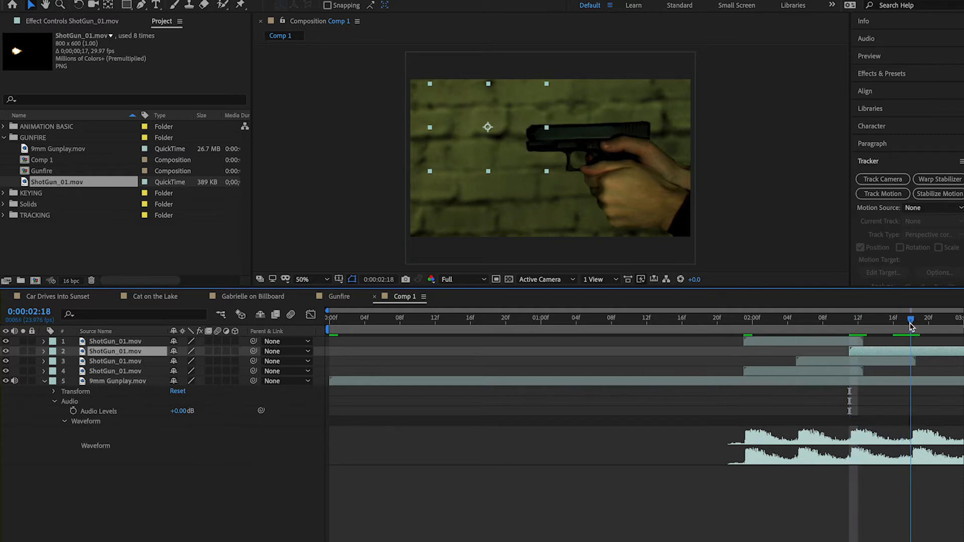
pyautogui.moveTo(776, 346); pyautogui.dragTo(939, 346)
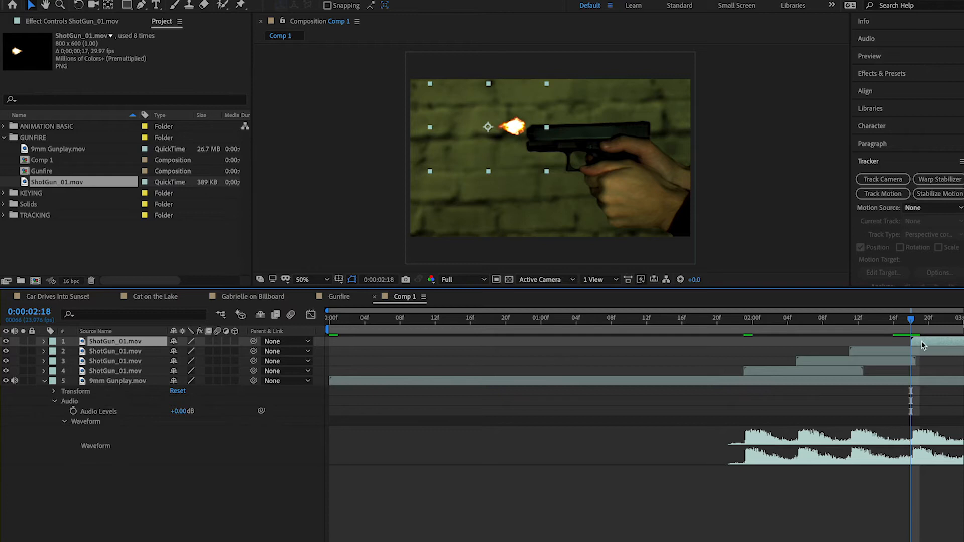
# At 0:00:02:05, lower the layer 3 flash slightly so it lines up with the gun's muzzle
pyautogui.click(806, 327)
pyautogui.click(821, 362)
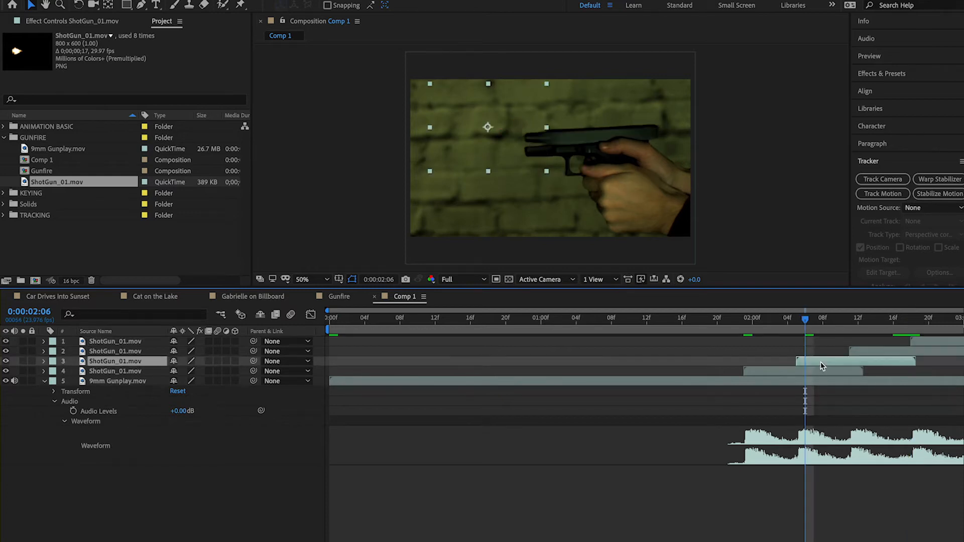
pyautogui.moveTo(806, 321); pyautogui.dragTo(799, 322)
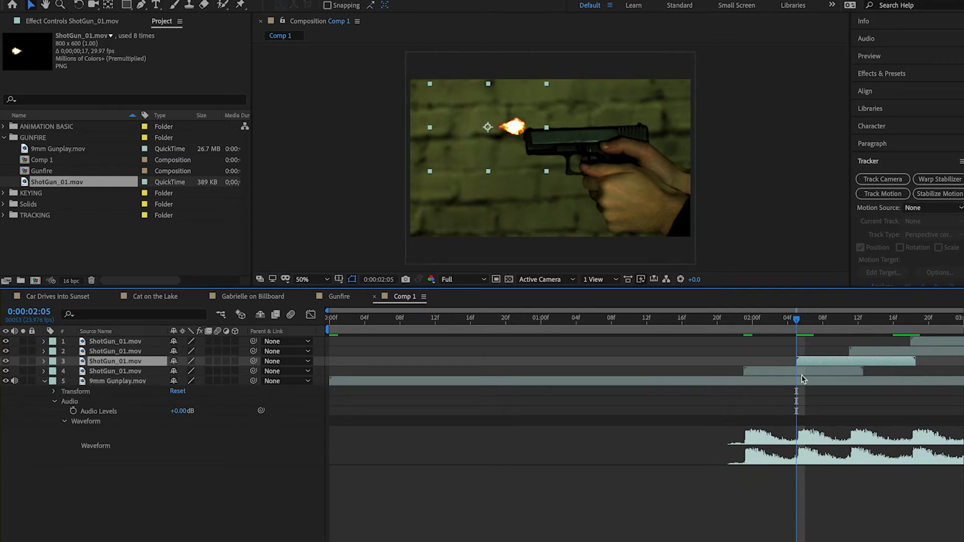
pyautogui.moveTo(515, 131); pyautogui.dragTo(512, 143)
# At 0:00:02:11, move the layer 2 flash down to line up with the gun's muzzle
pyautogui.click(858, 326)
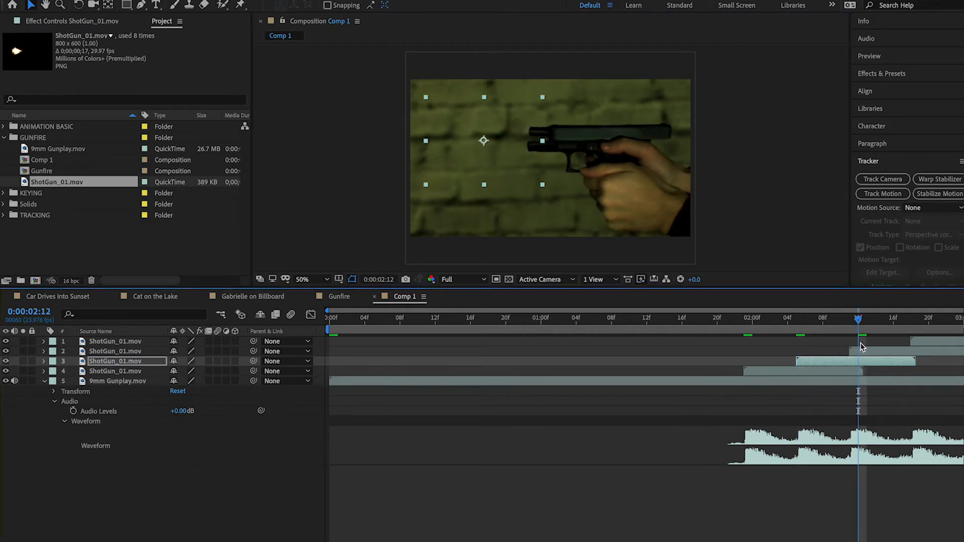
pyautogui.click(850, 325)
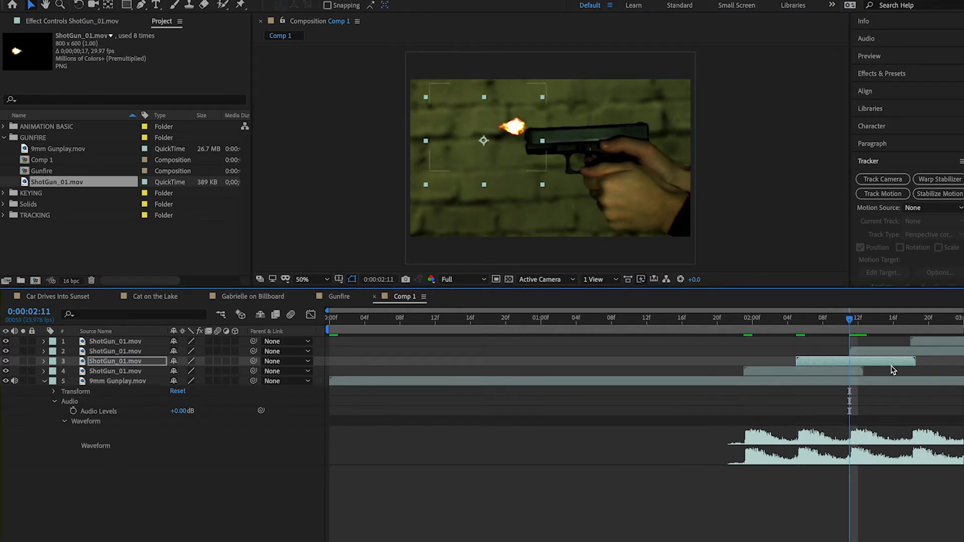
pyautogui.click(878, 352)
pyautogui.moveTo(513, 134); pyautogui.dragTo(511, 146)
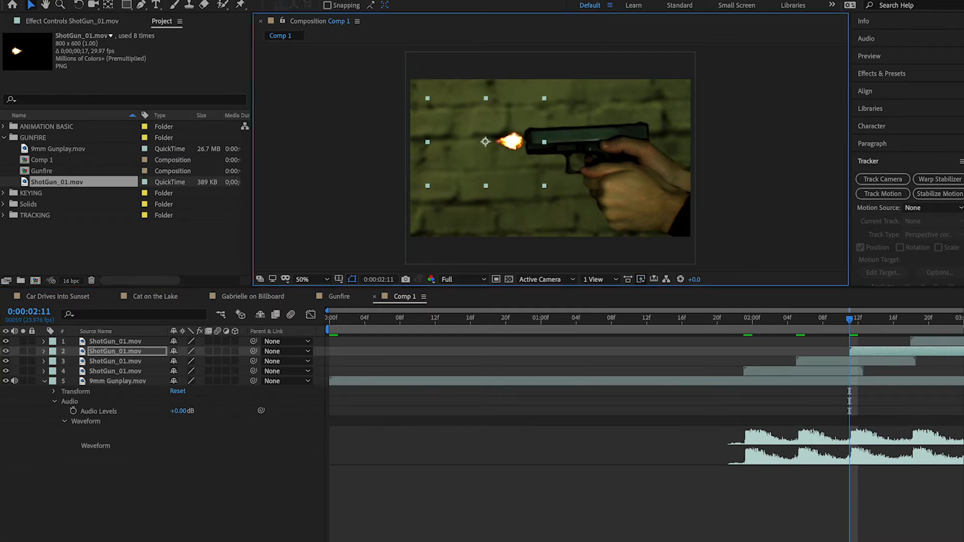
# At 0:00:02:18, move the layer 1 flash down to line up with the gun's muzzle
pyautogui.click(920, 321)
pyautogui.press('pageup')
pyautogui.moveTo(509, 130); pyautogui.dragTo(508, 135)
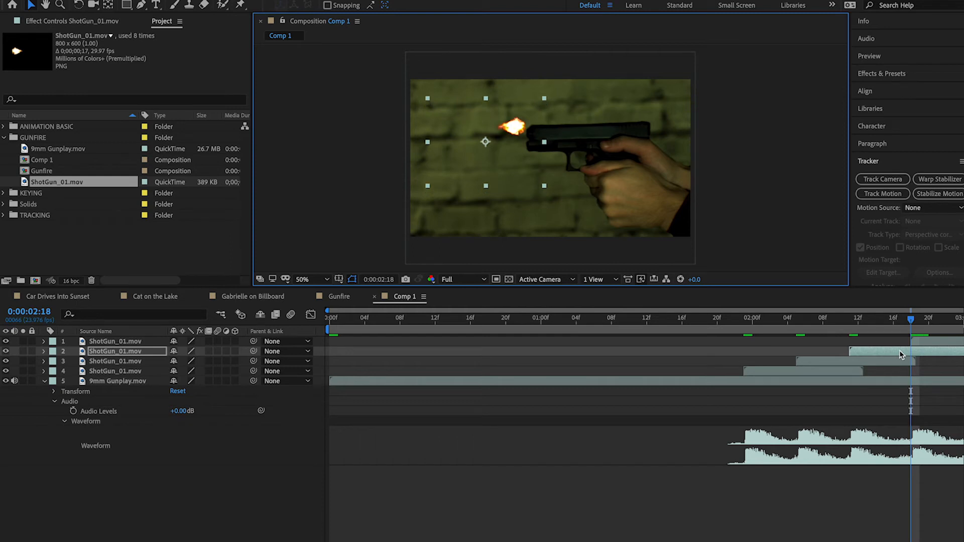
pyautogui.click(941, 345)
pyautogui.moveTo(517, 132); pyautogui.dragTo(514, 140)
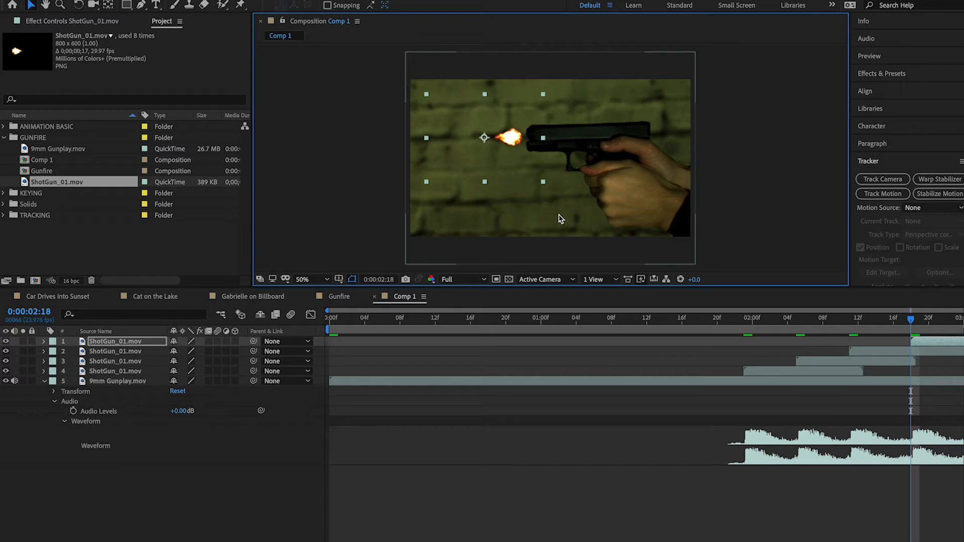
# Scrub through the shots and play a preview to check the muzzle flashes against the gunshots, ending at 0:00:01:22
pyautogui.click(867, 318)
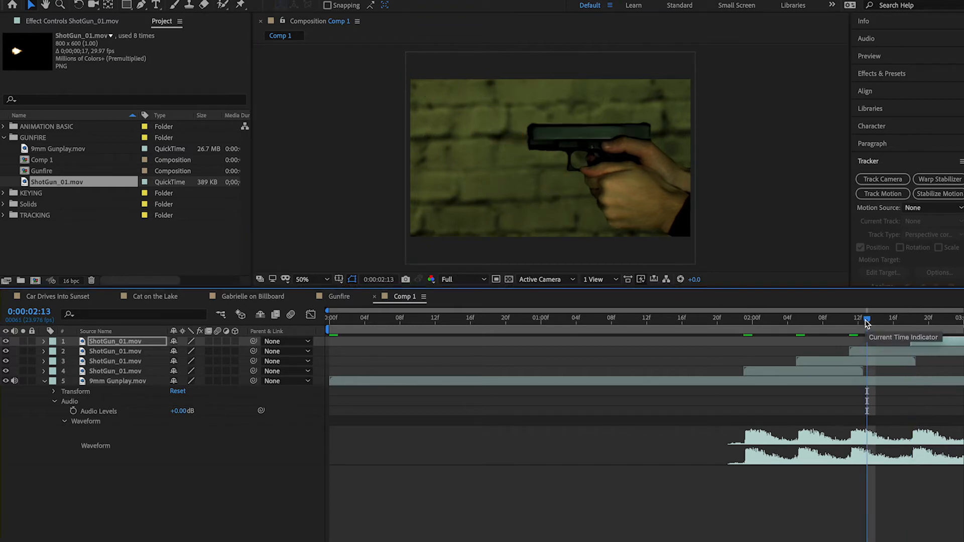
pyautogui.click(805, 320)
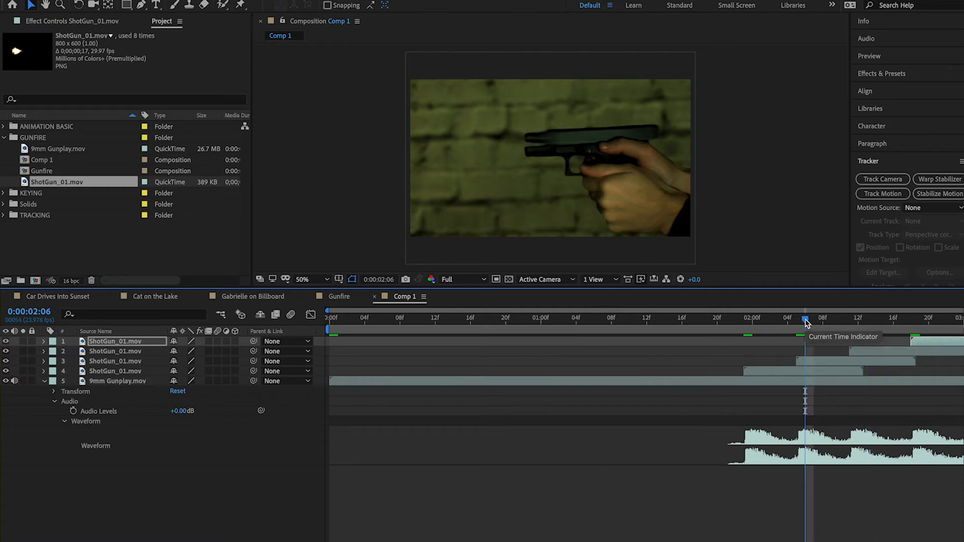
pyautogui.moveTo(805, 319); pyautogui.dragTo(797, 319)
pyautogui.press('space')
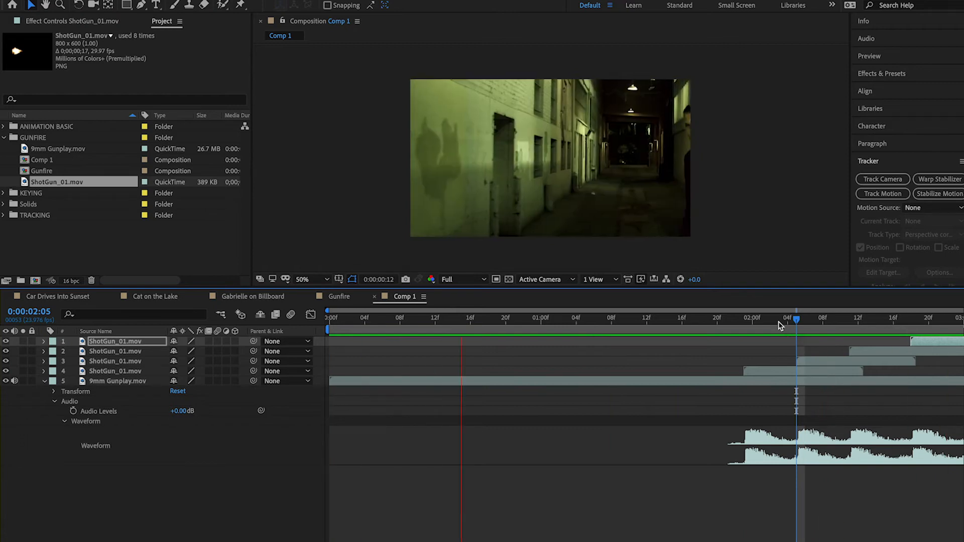
pyautogui.press('space')
pyautogui.click(753, 322)
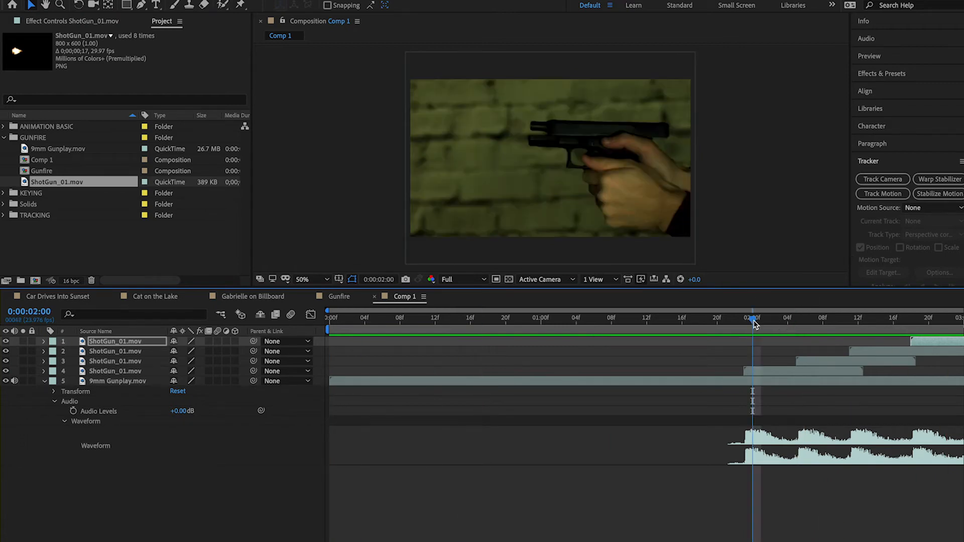
pyautogui.moveTo(753, 321)
pyautogui.mouseDown()
pyautogui.moveTo(867, 319)
pyautogui.moveTo(734, 324)
pyautogui.mouseUp()
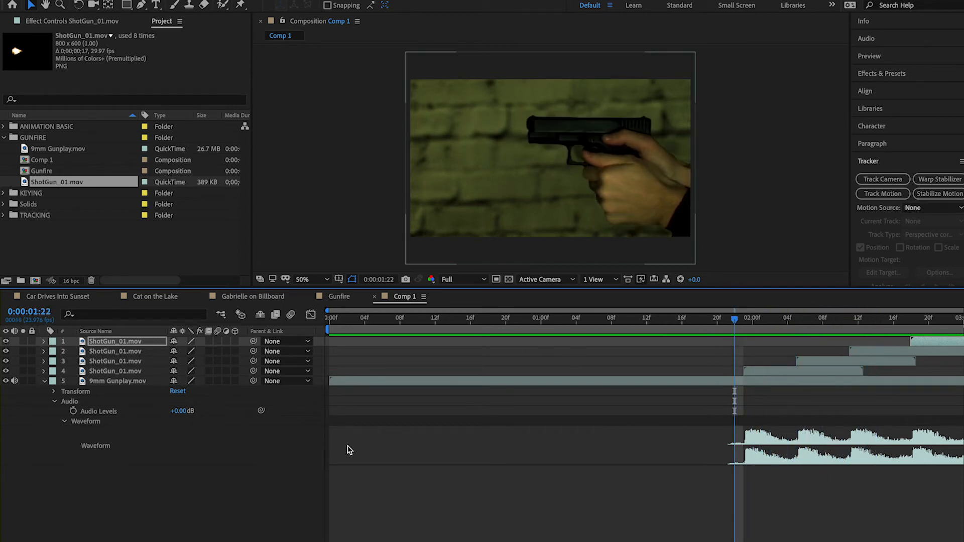
# Save the project, collapse the GUNFIRE folder and clear the selection in the project list
pyautogui.hotkey('ctrl', 's')
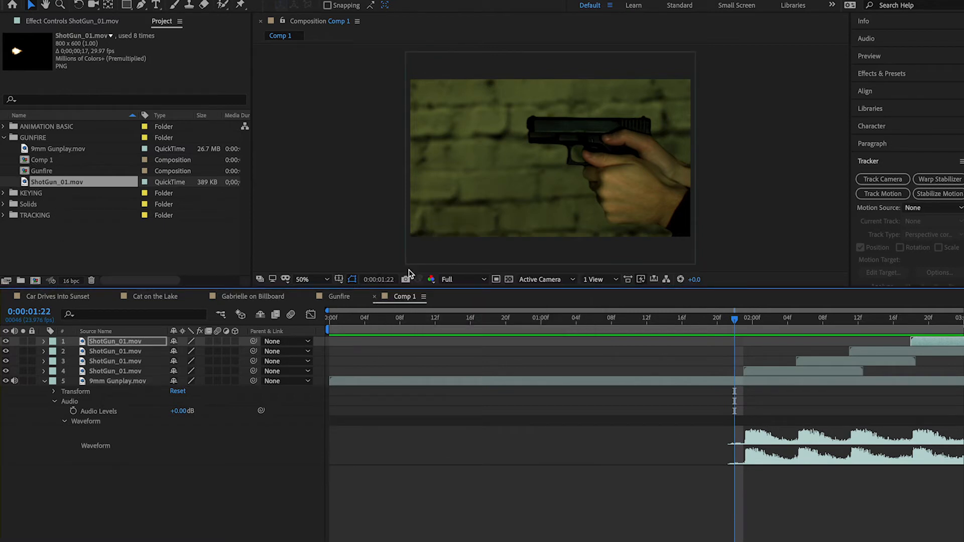
pyautogui.click(41, 161)
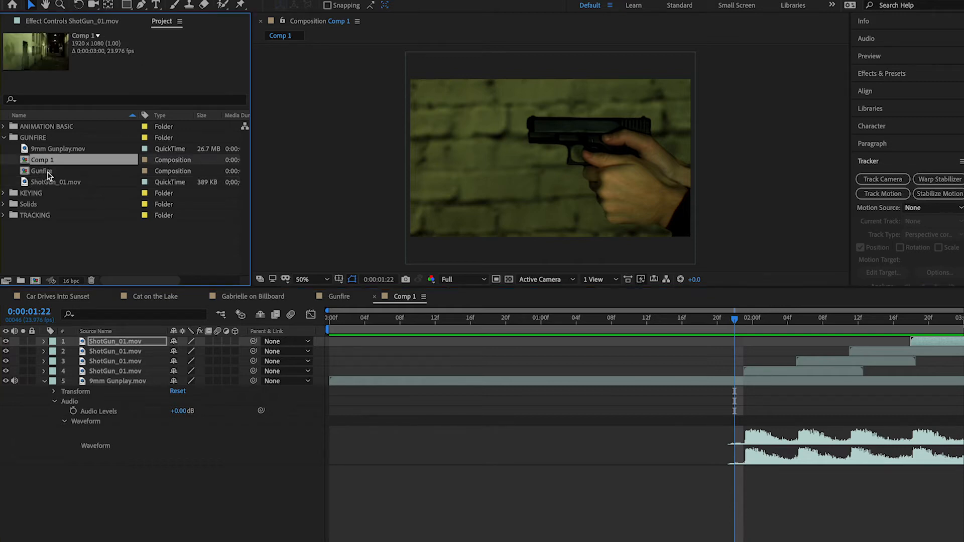
pyautogui.click(30, 138)
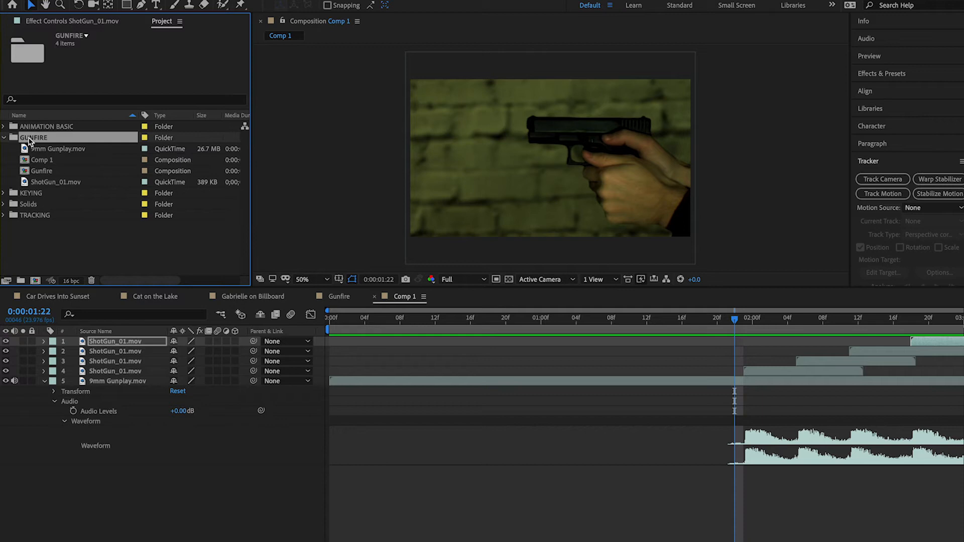
pyautogui.click(5, 138)
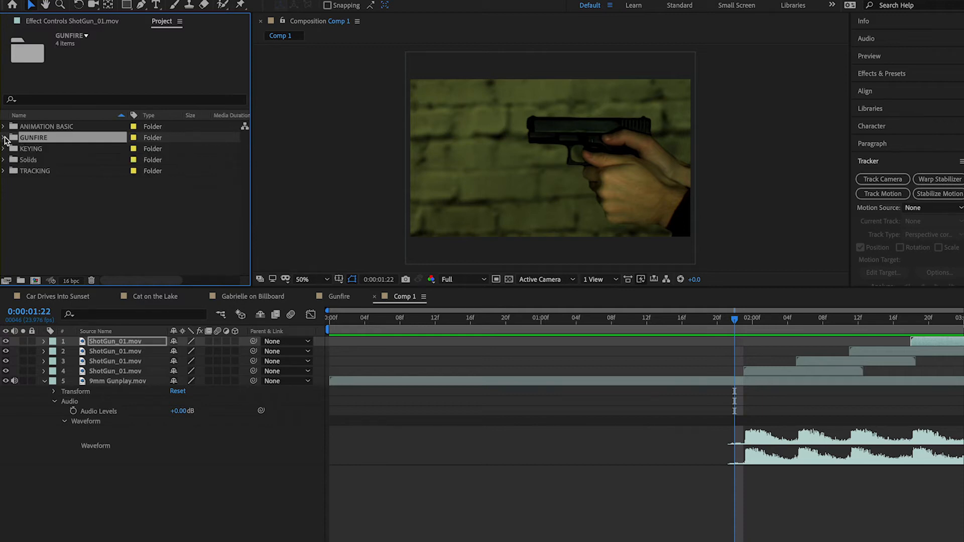
pyautogui.click(75, 217)
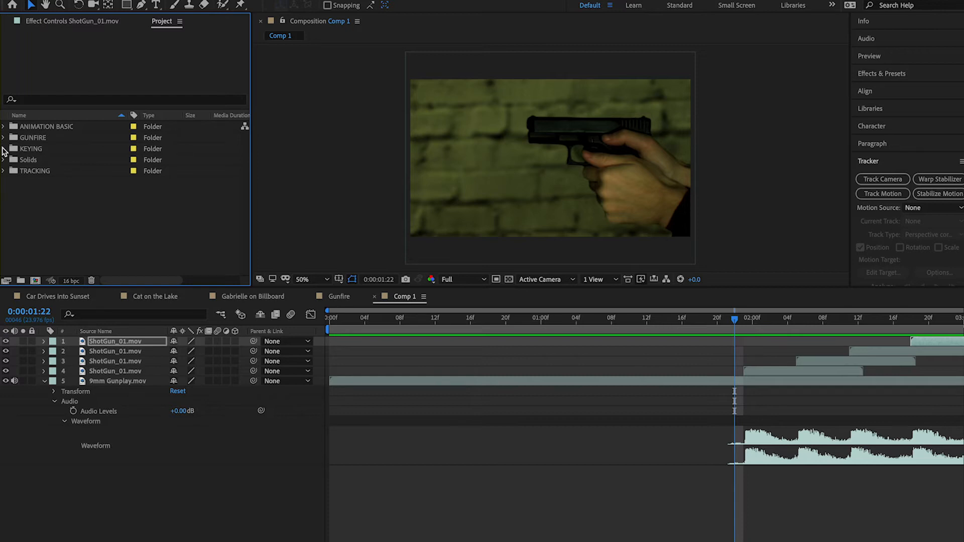
# Close the open timelines for Comp 1, Gunfire, Gabrielle on Billboard and Cat on the Lake
pyautogui.click(374, 297)
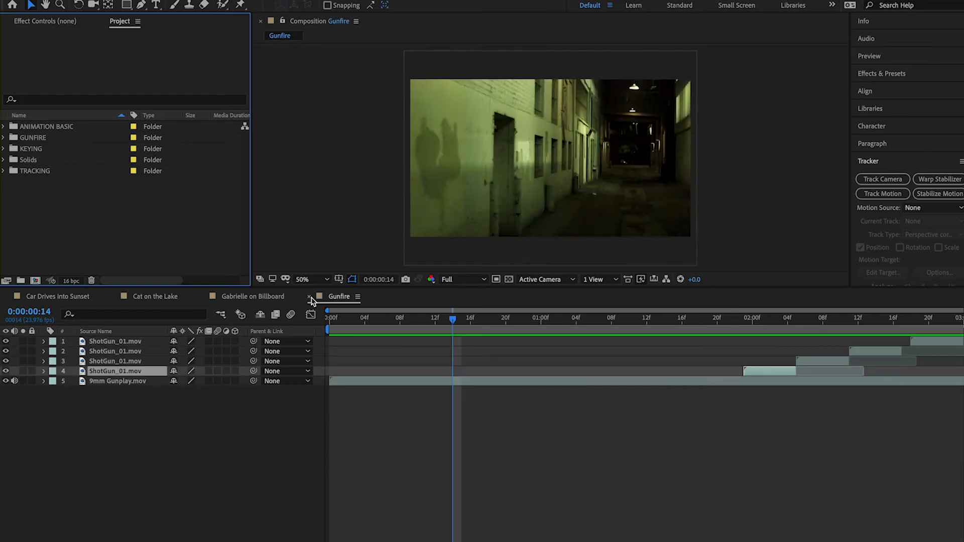
pyautogui.click(310, 297)
pyautogui.click(203, 297)
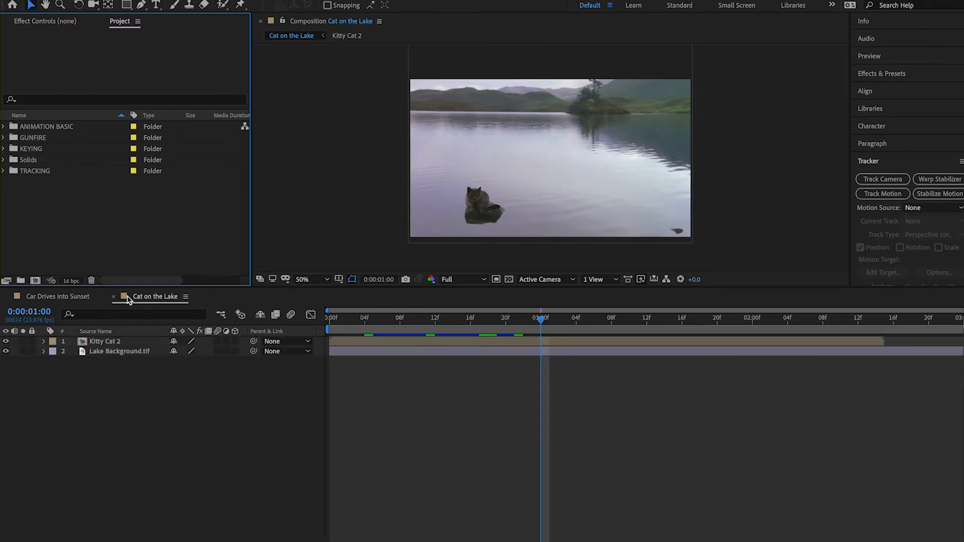
pyautogui.click(113, 296)
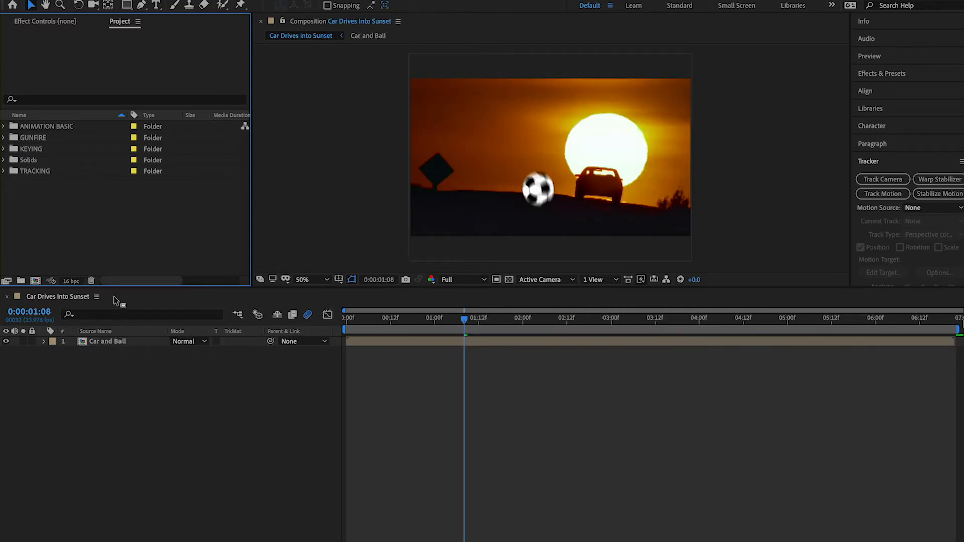
# Create a new composition from Lake Background.tif in the KEYING folder and set its viewer magnification to Fit up to 100%
pyautogui.click(5, 150)
pyautogui.click(28, 150)
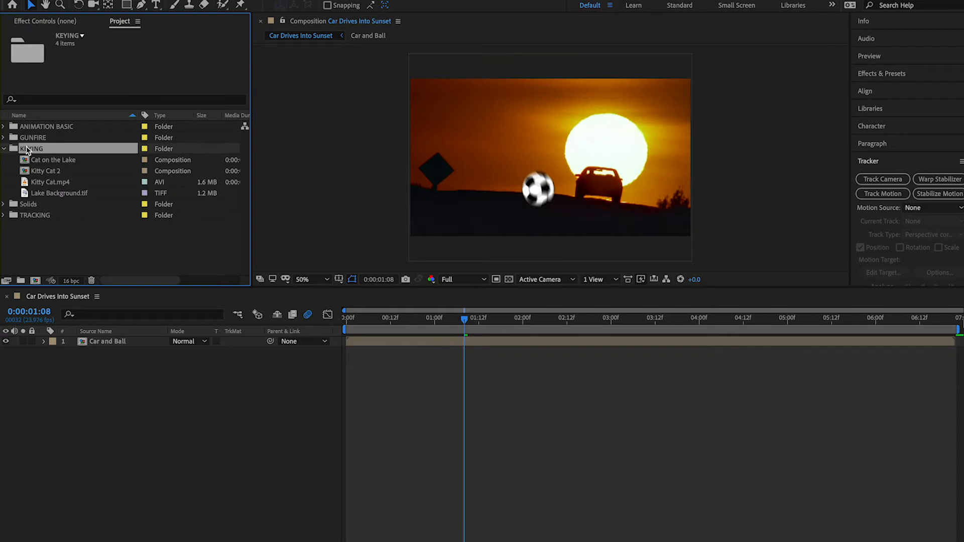
pyautogui.click(50, 160)
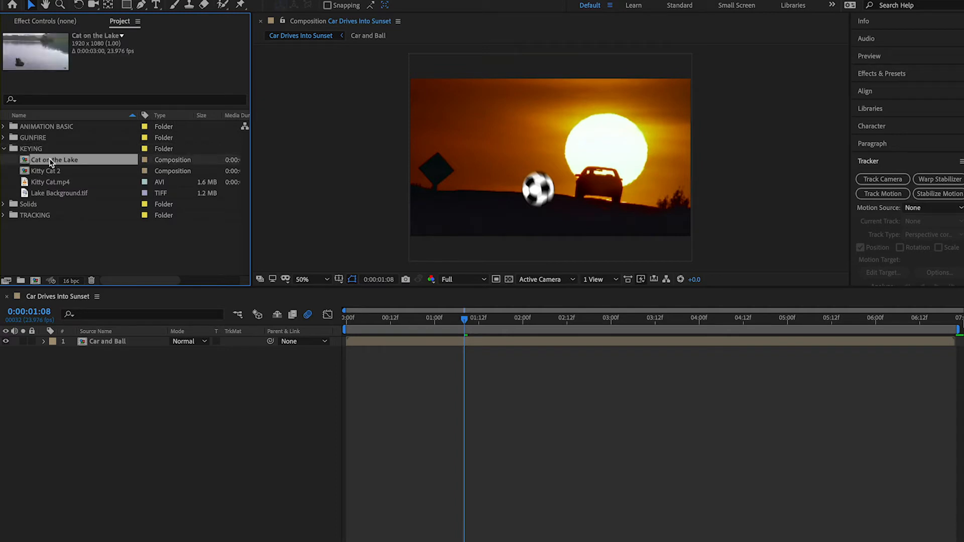
pyautogui.click(52, 182)
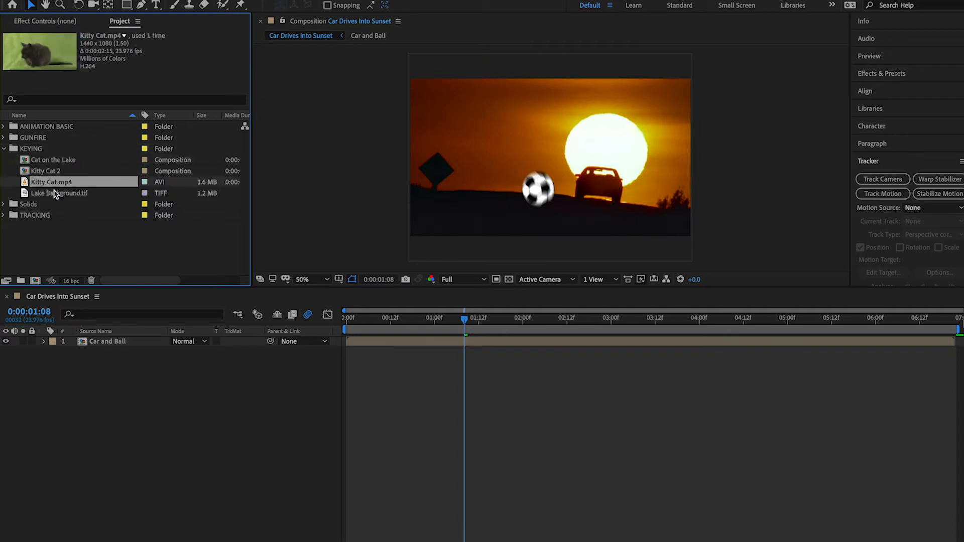
pyautogui.click(55, 194)
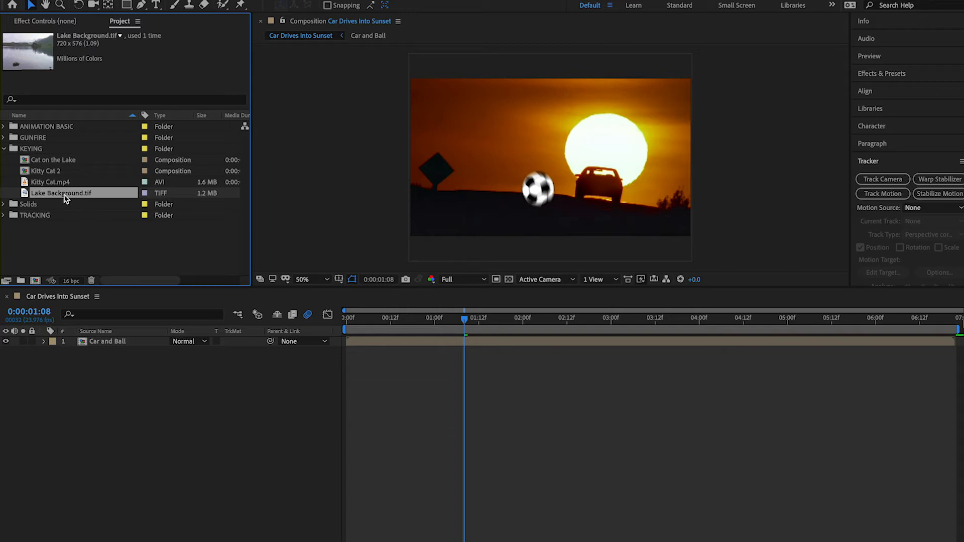
pyautogui.rightClick(101, 195)
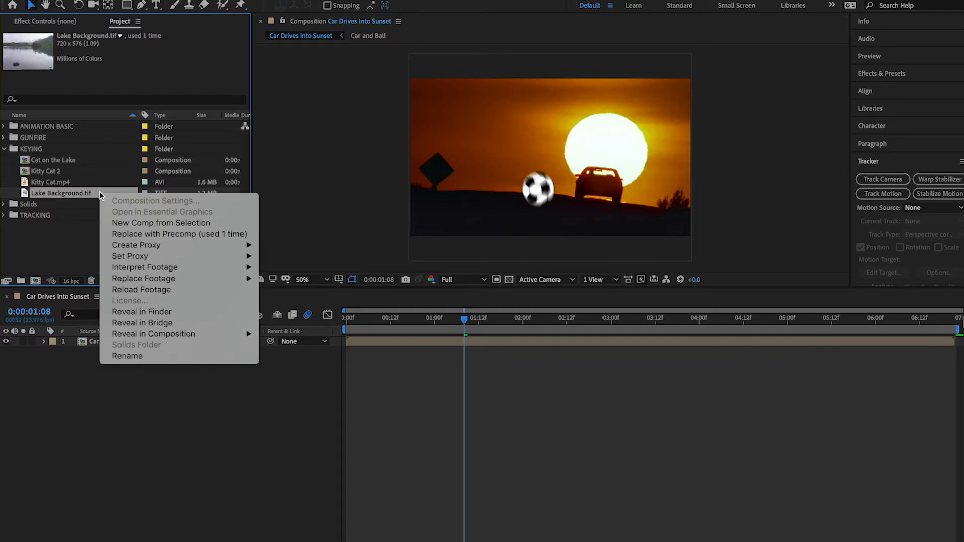
pyautogui.click(130, 223)
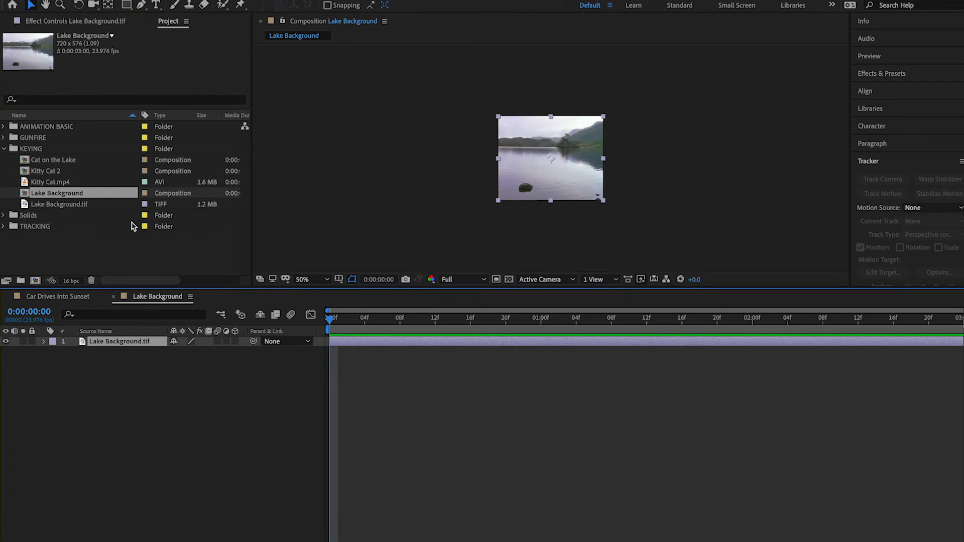
pyautogui.click(313, 280)
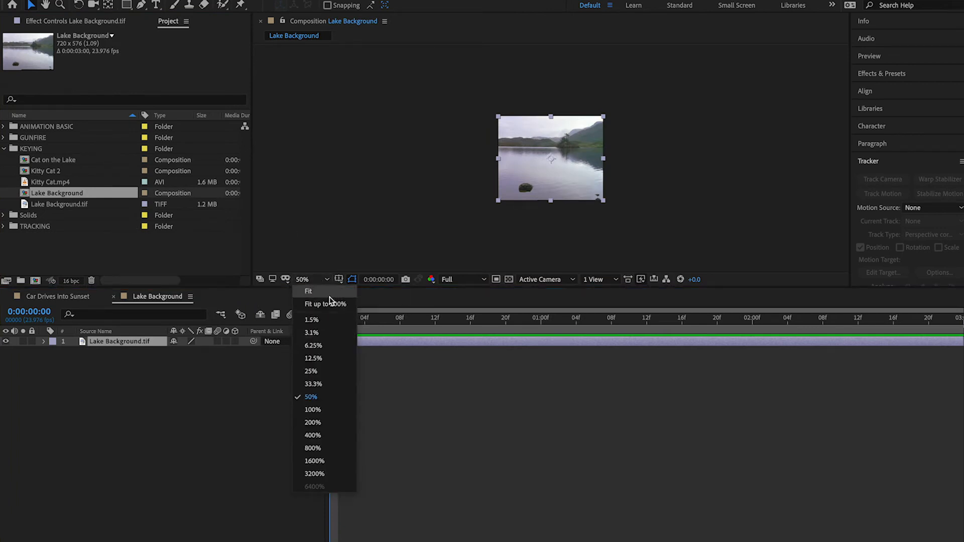
pyautogui.click(328, 304)
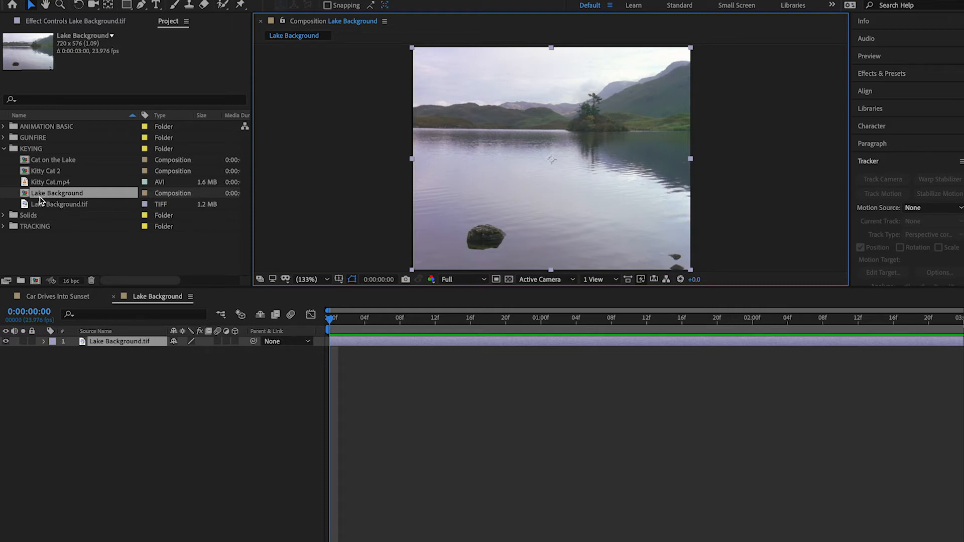
pyautogui.click(345, 318)
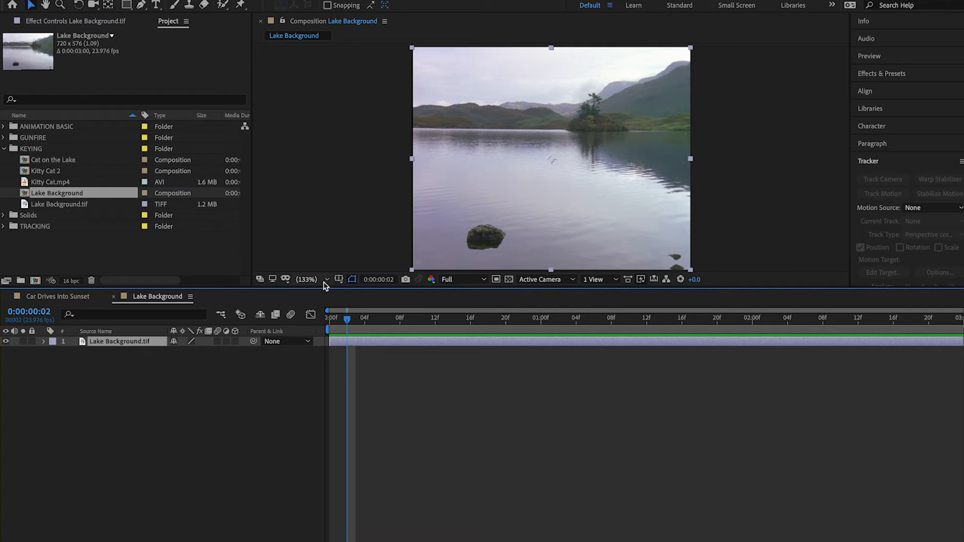
# Preview the Kitty Cat.mp4 footage, create a new composition from it and go to frame 0:00:00:03
pyautogui.doubleClick(25, 182)
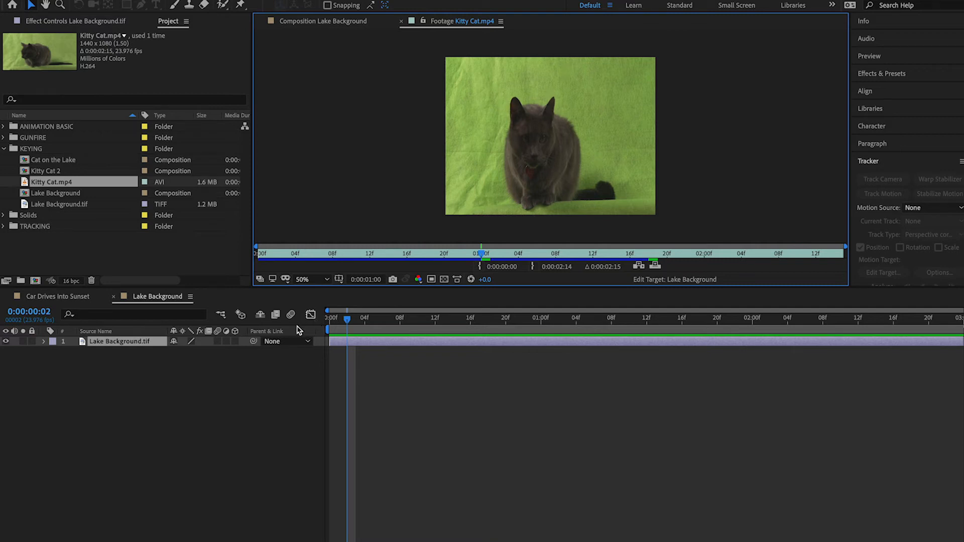
pyautogui.rightClick(25, 184)
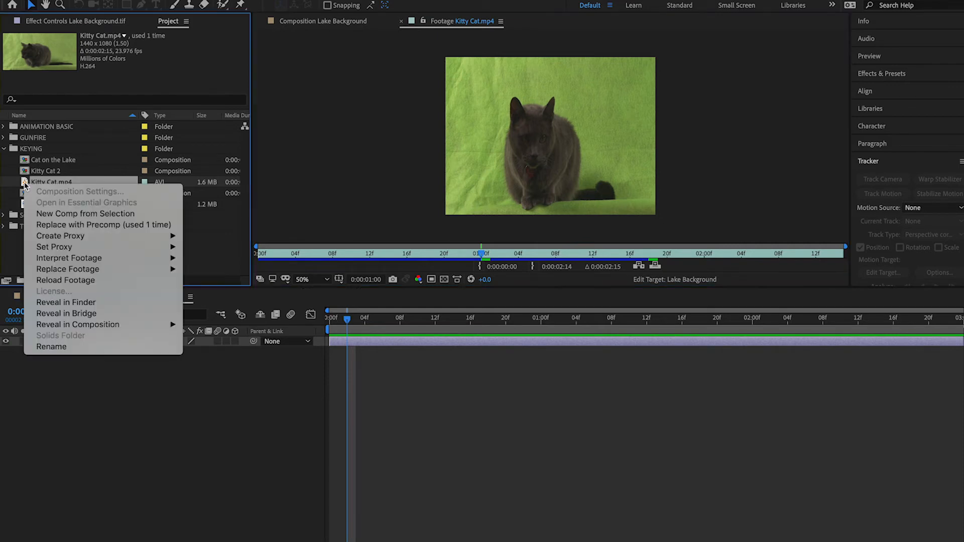
pyautogui.click(63, 214)
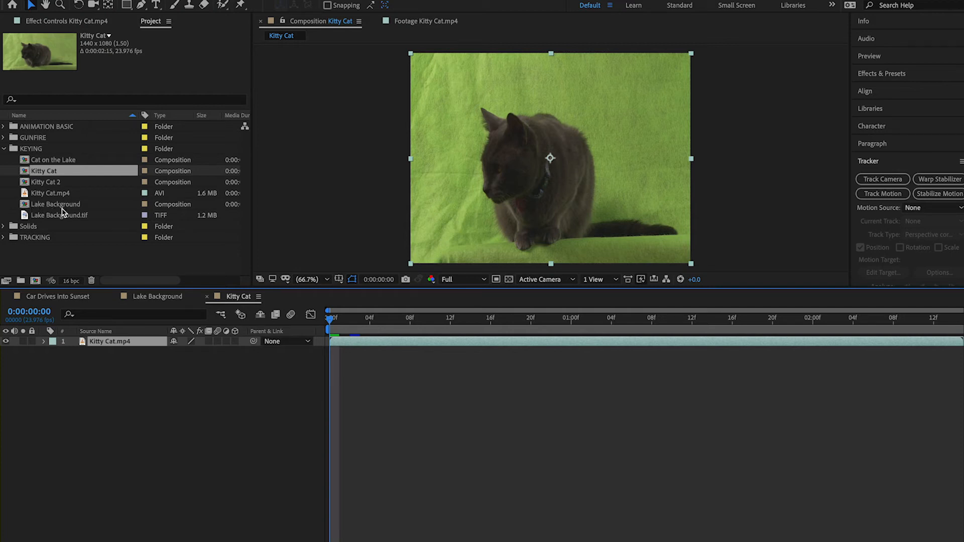
pyautogui.click(61, 208)
pyautogui.click(25, 174)
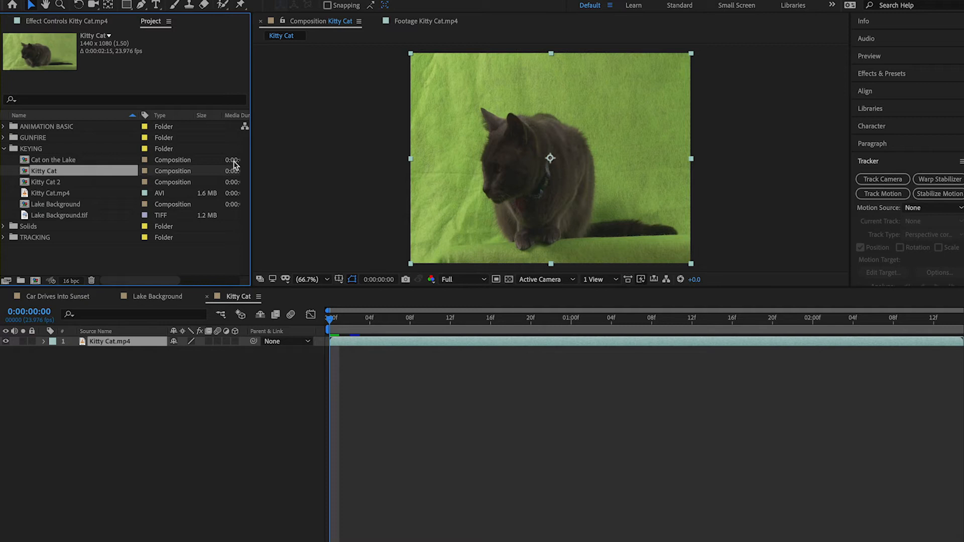
pyautogui.click(360, 320)
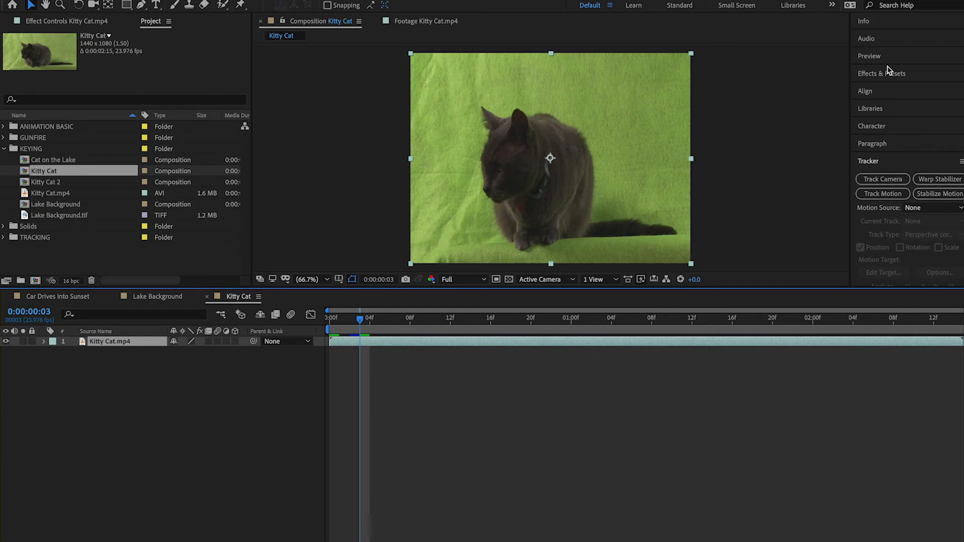
# Search the effects for keylight and apply Keylight (1.2) to the Kitty Cat.mp4 layer
pyautogui.click(872, 75)
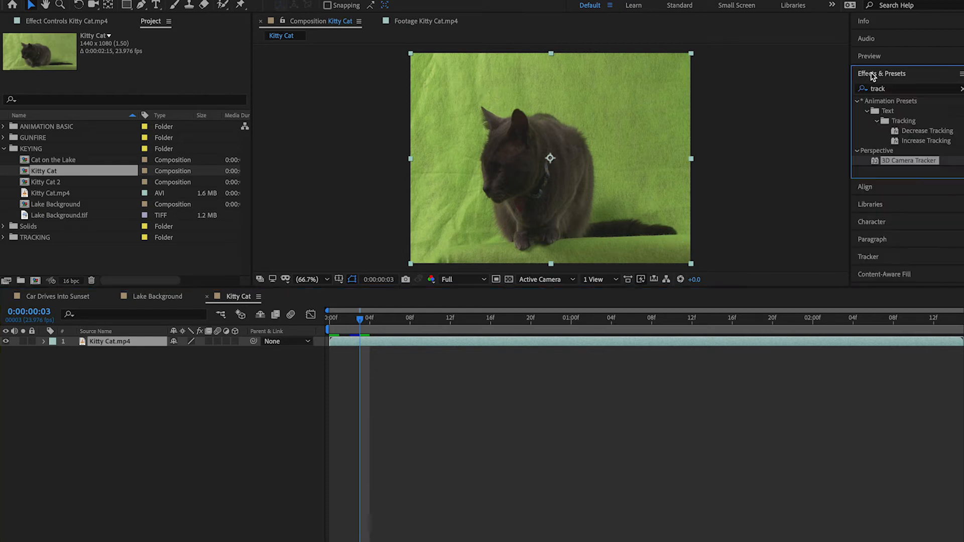
pyautogui.click(902, 92)
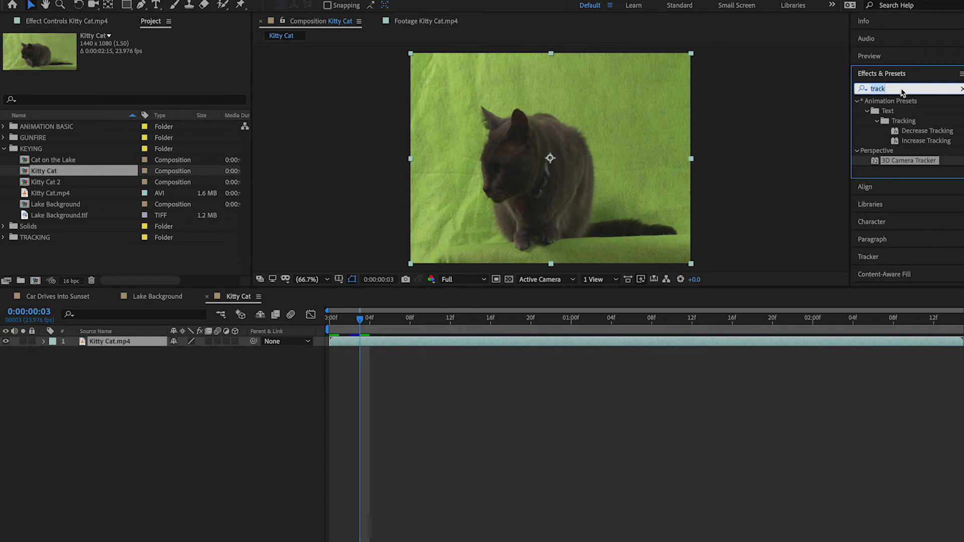
pyautogui.write('key')
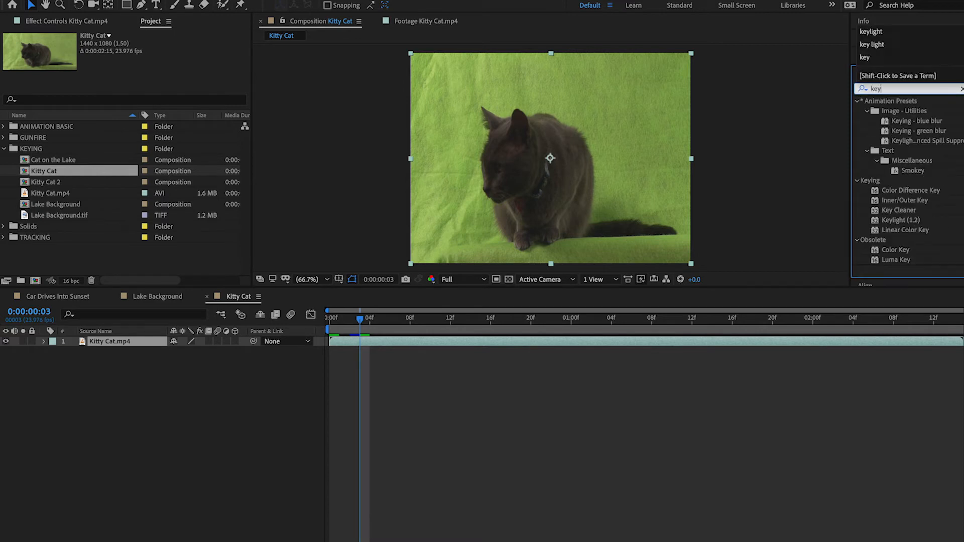
pyautogui.write('light')
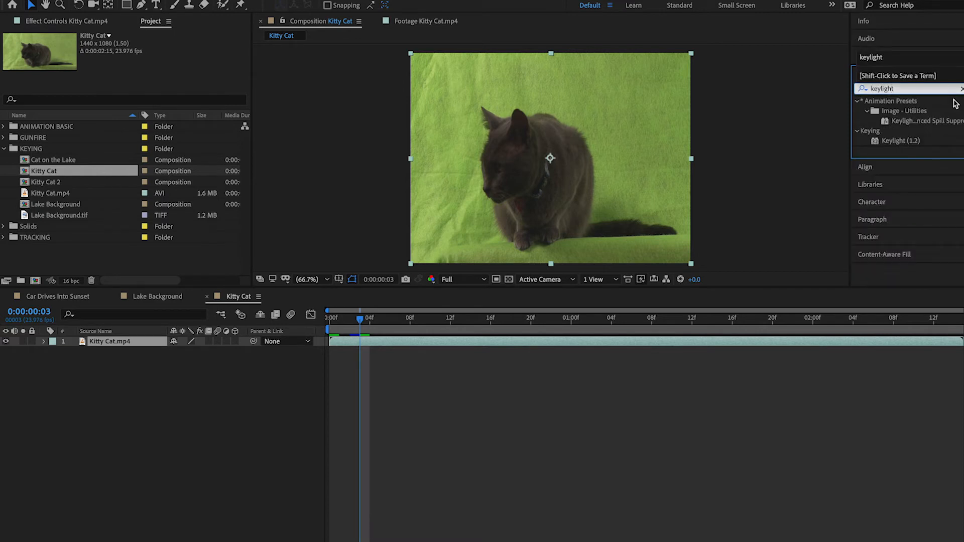
pyautogui.doubleClick(899, 141)
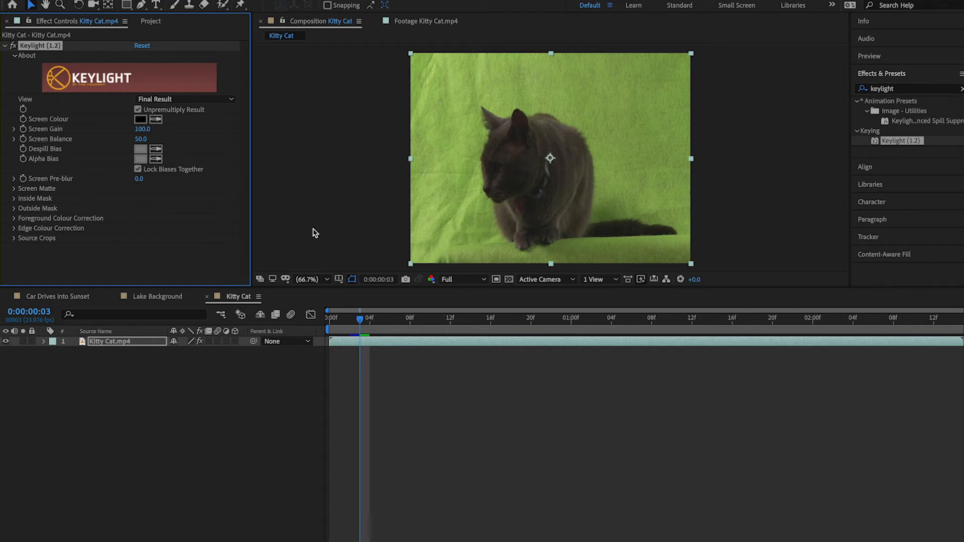
# Sample the green backdrop beside the cat as Keylight's Screen Colour
pyautogui.click(154, 266)
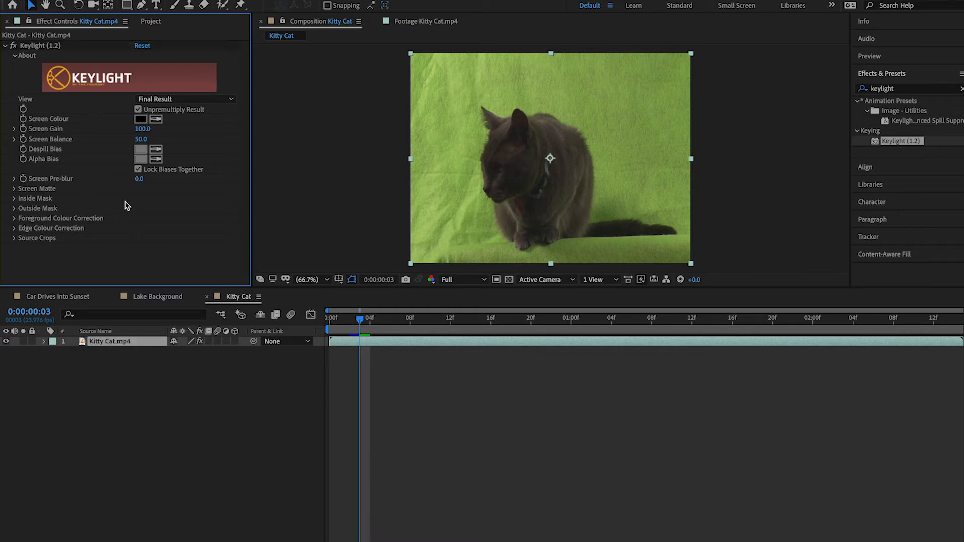
pyautogui.click(156, 119)
pyautogui.click(464, 98)
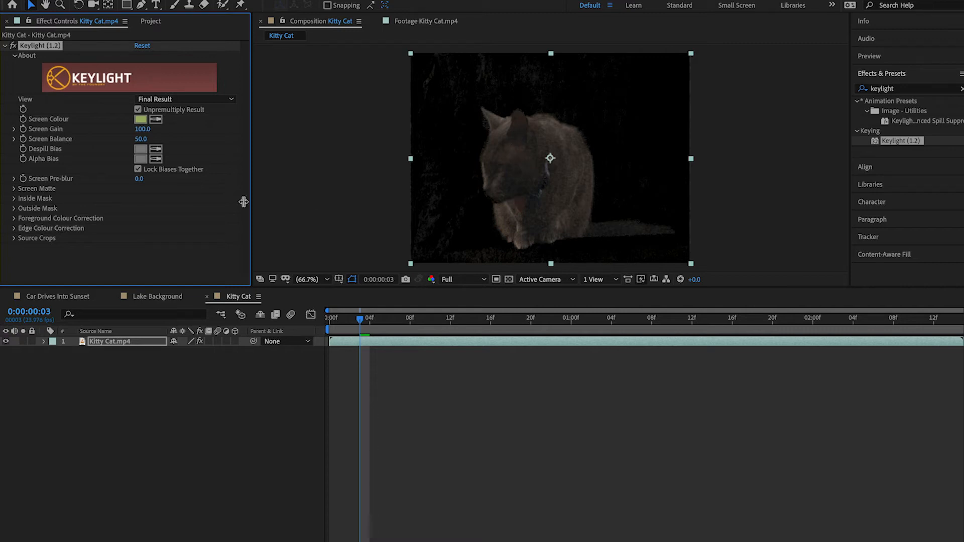
# Expand Keylight's Screen Matte settings and set the effect's View to Screen Matte
pyautogui.click(14, 189)
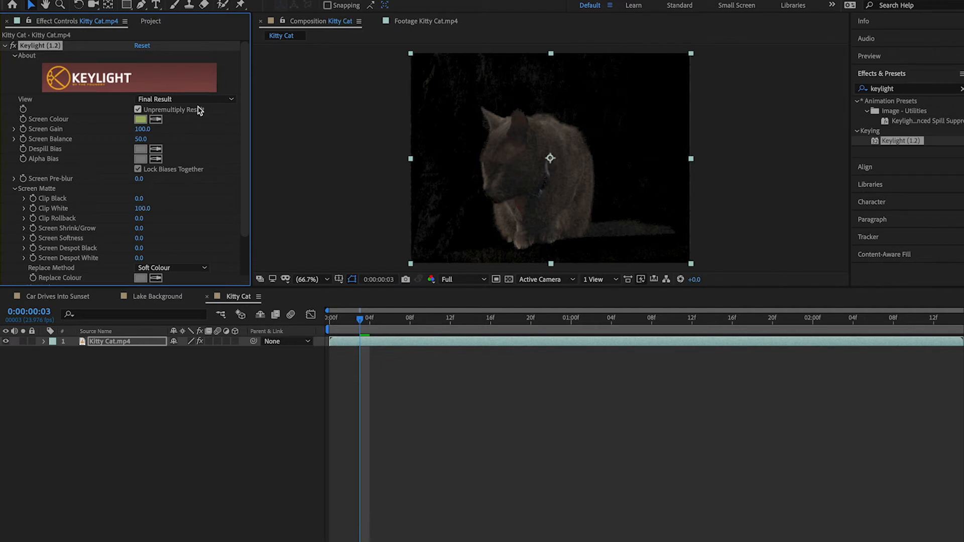
pyautogui.click(213, 102)
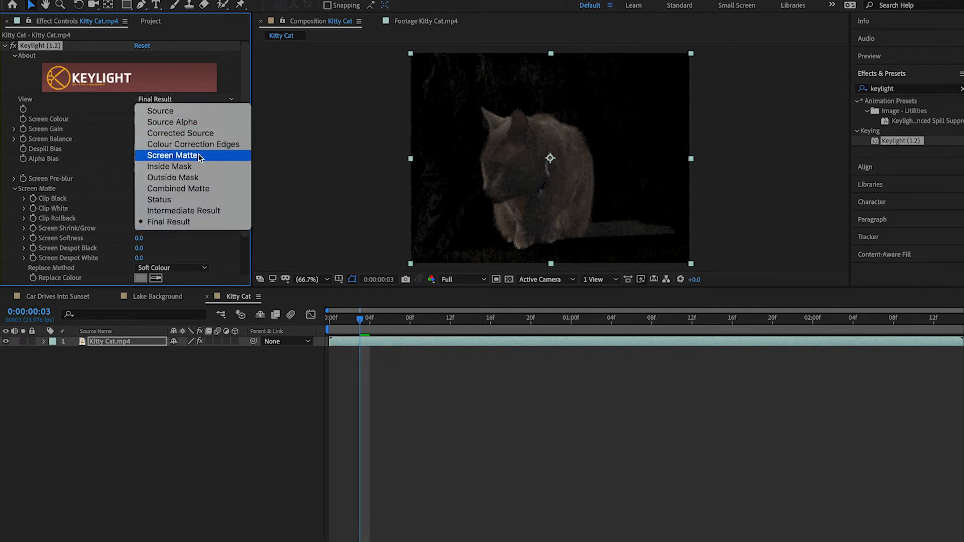
pyautogui.click(172, 155)
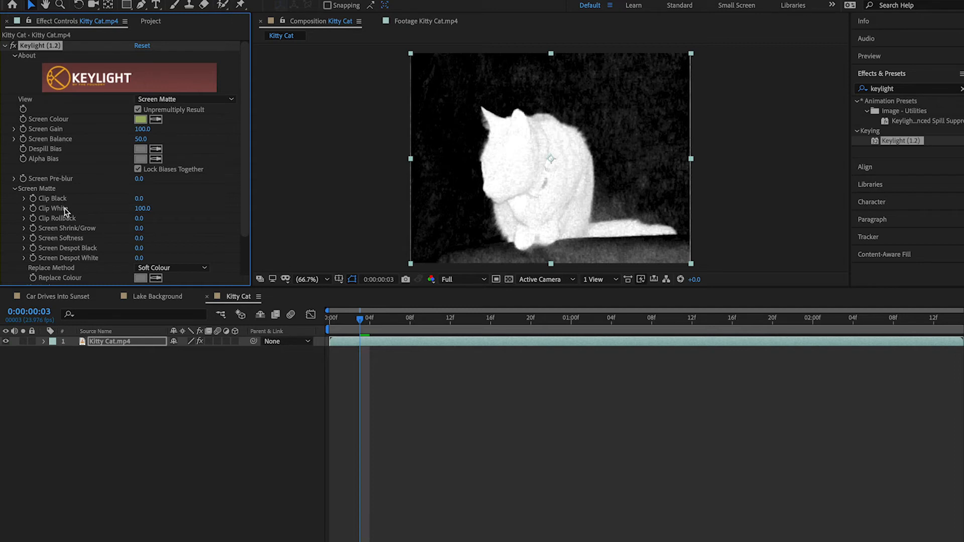
# Clean up the cat's matte by setting Clip White to 72 and Clip Black to 47
pyautogui.moveTo(139, 211); pyautogui.dragTo(133, 209)
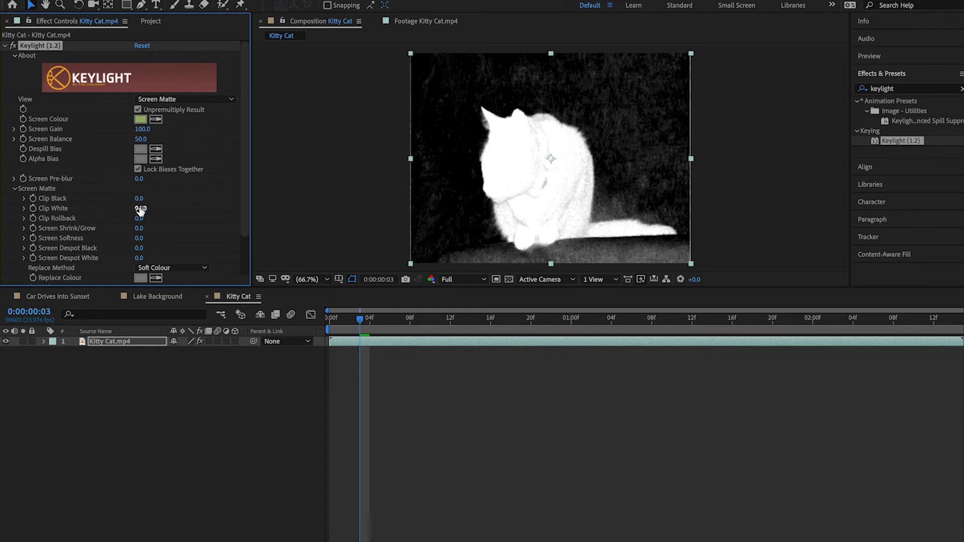
pyautogui.moveTo(141, 211); pyautogui.dragTo(136, 208)
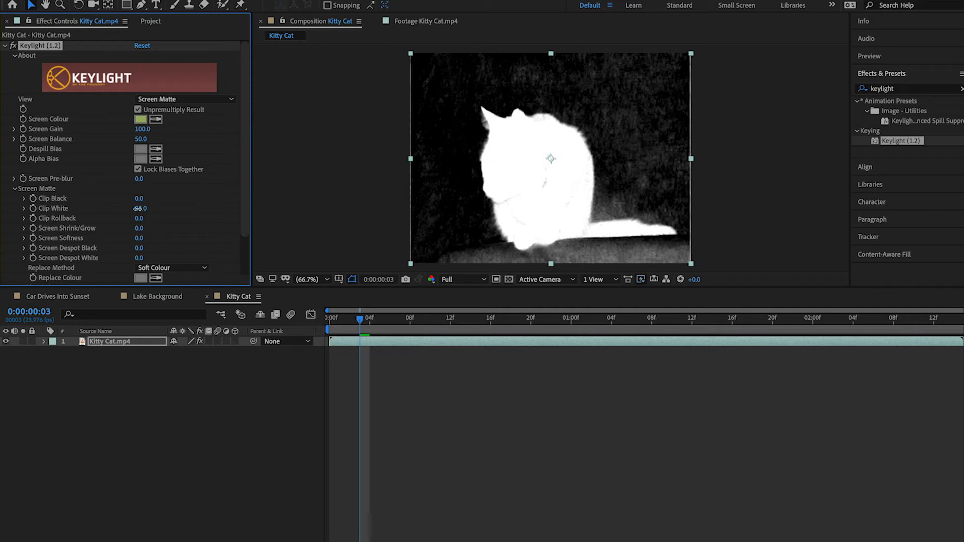
pyautogui.moveTo(133, 209); pyautogui.dragTo(131, 209)
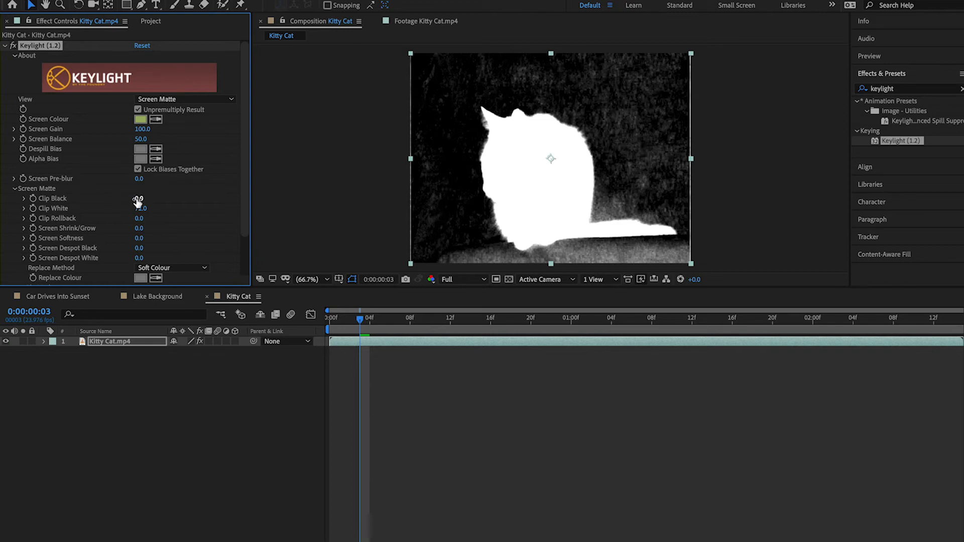
pyautogui.moveTo(138, 199); pyautogui.dragTo(140, 199)
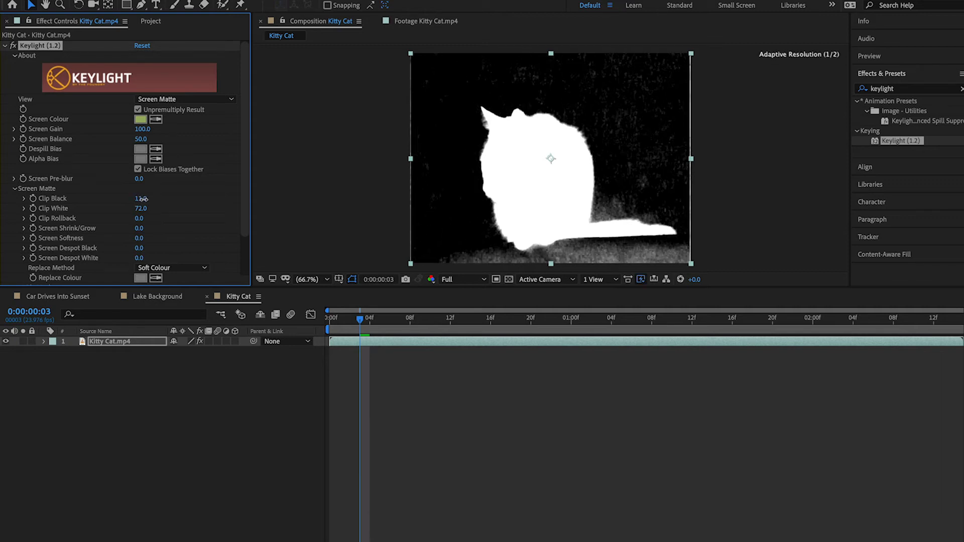
pyautogui.moveTo(143, 198); pyautogui.dragTo(159, 199)
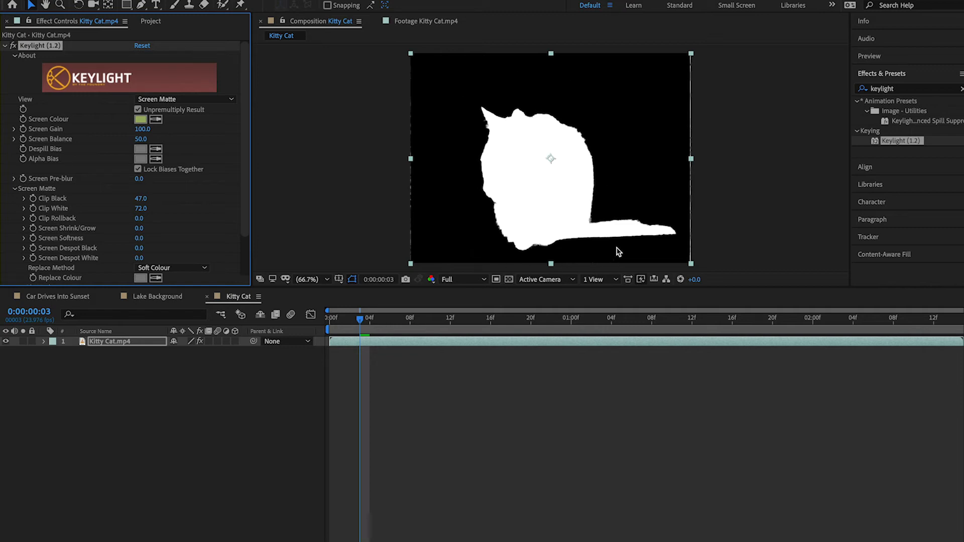
# Set Keylight's View back to Final Result and bring up the project's item list
pyautogui.click(202, 102)
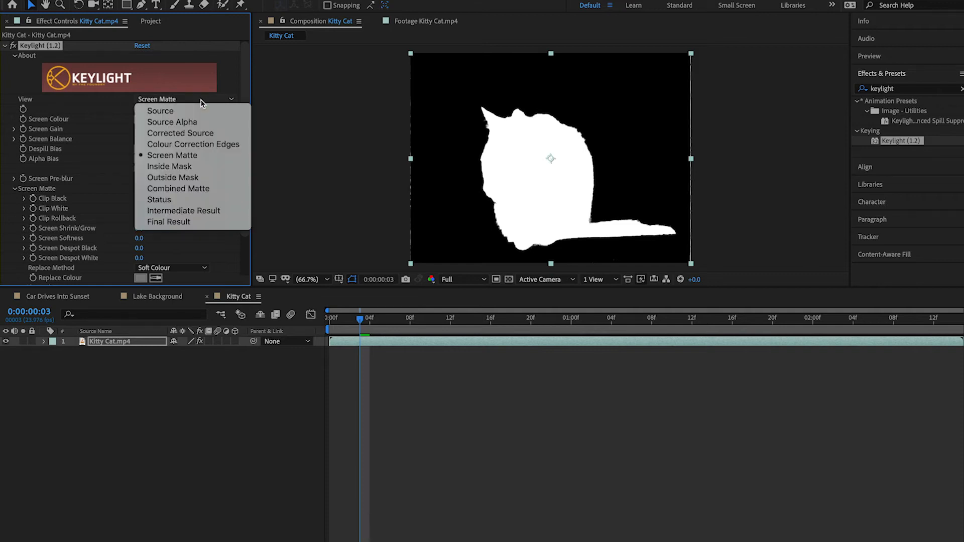
pyautogui.click(189, 224)
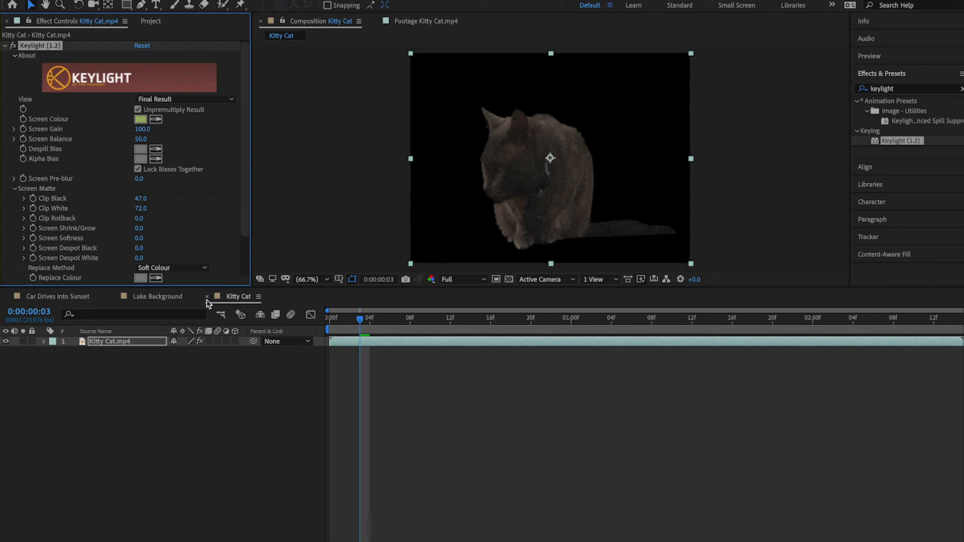
pyautogui.click(157, 25)
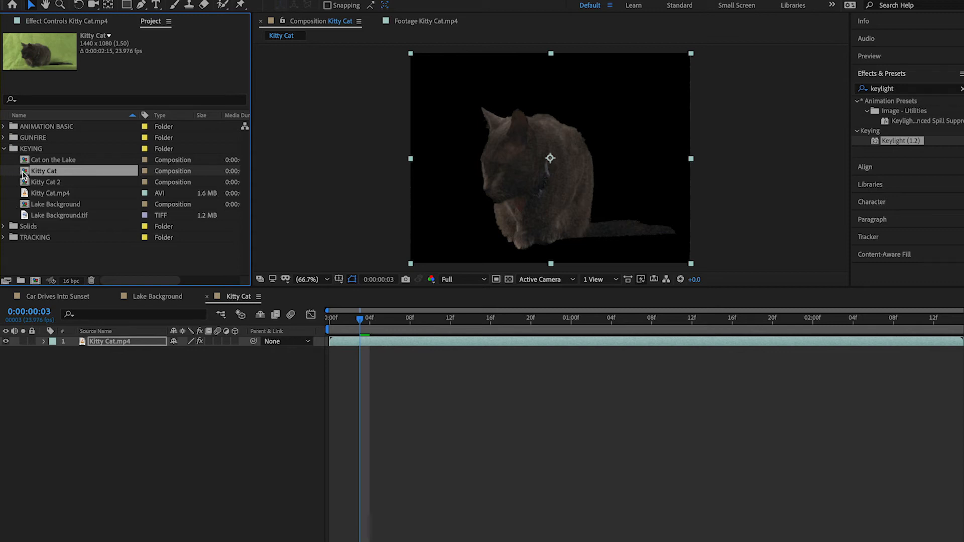
# Close the Kitty Cat timeline and add the Kitty Cat composition above the Lake Background.tif layer in the Lake Background composition
pyautogui.click(207, 297)
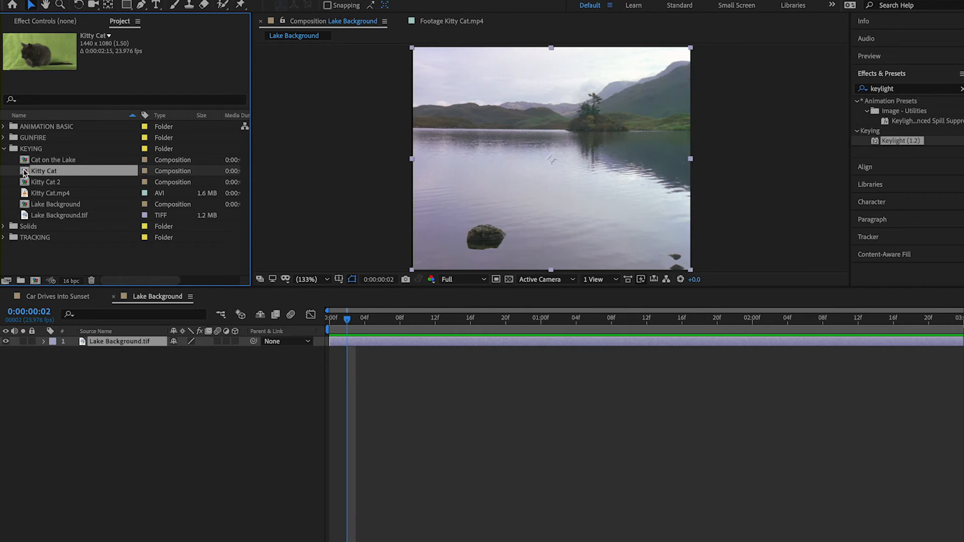
pyautogui.moveTo(24, 173); pyautogui.dragTo(97, 346)
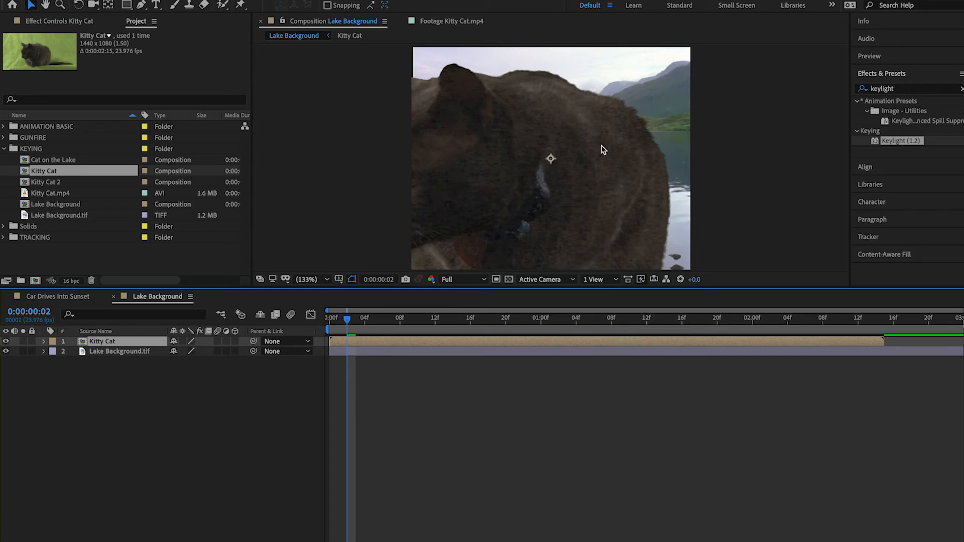
pyautogui.click(327, 280)
pyautogui.click(327, 279)
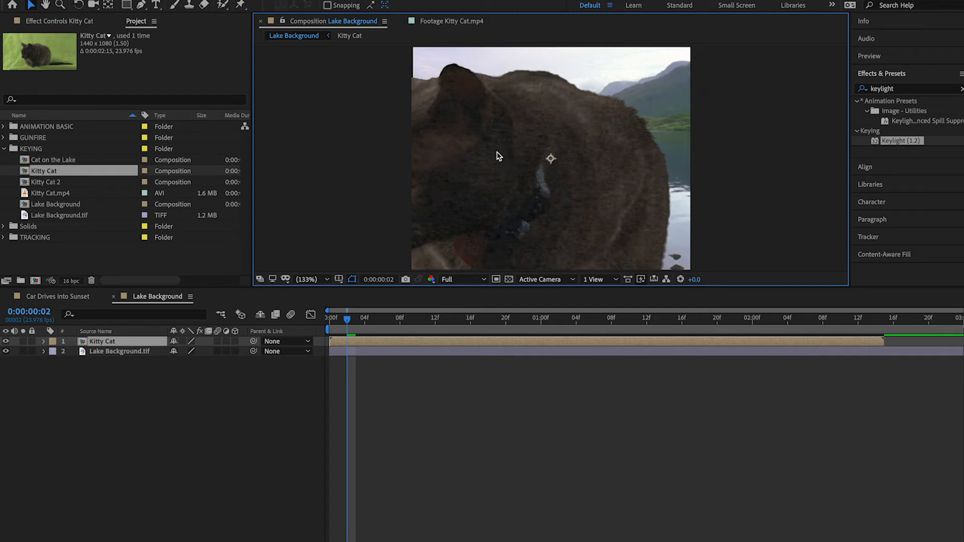
# Scale the Kitty Cat layer down proportionally to about 25.8%, so the whole cat fits inside the lake frame
pyautogui.click(43, 341)
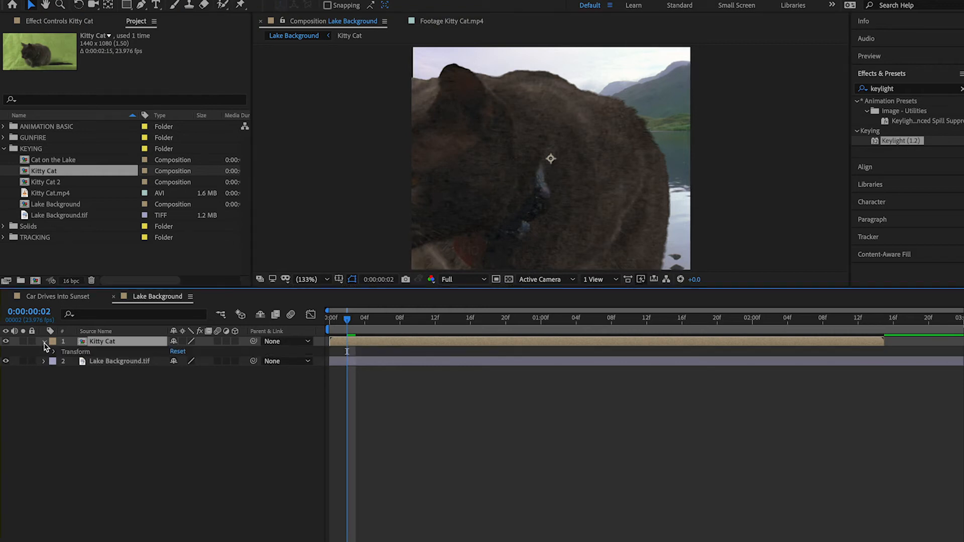
pyautogui.click(54, 351)
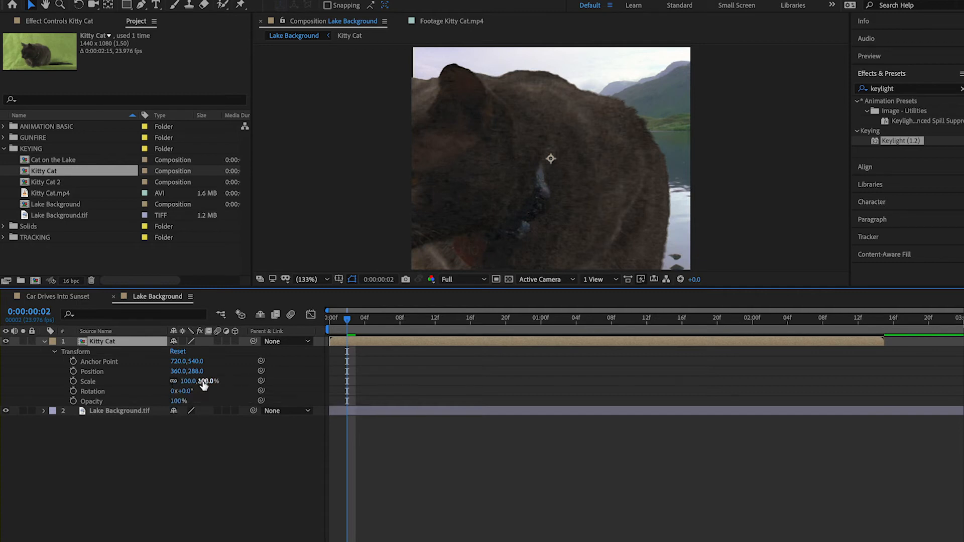
pyautogui.moveTo(205, 384); pyautogui.dragTo(176, 388)
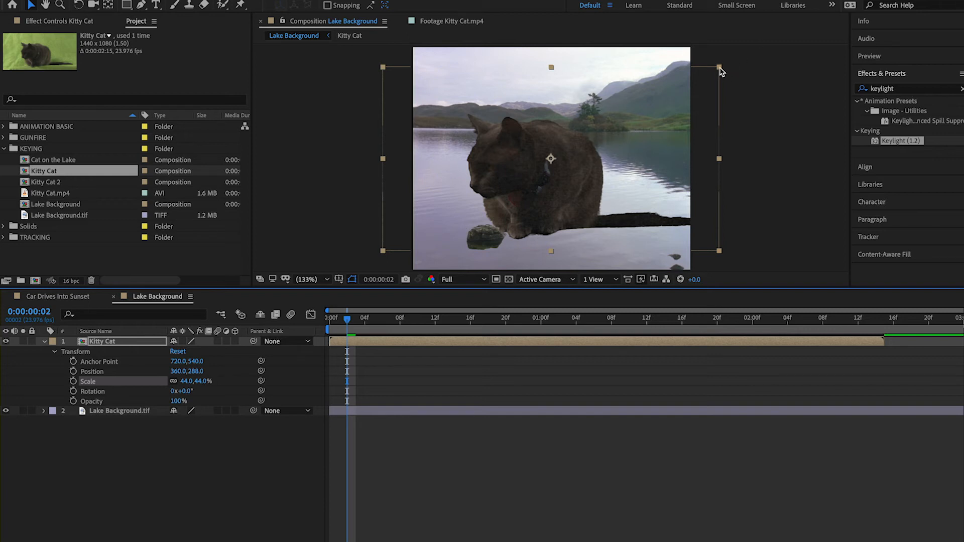
pyautogui.moveTo(719, 68); pyautogui.dragTo(734, 103)
pyautogui.press('shift')
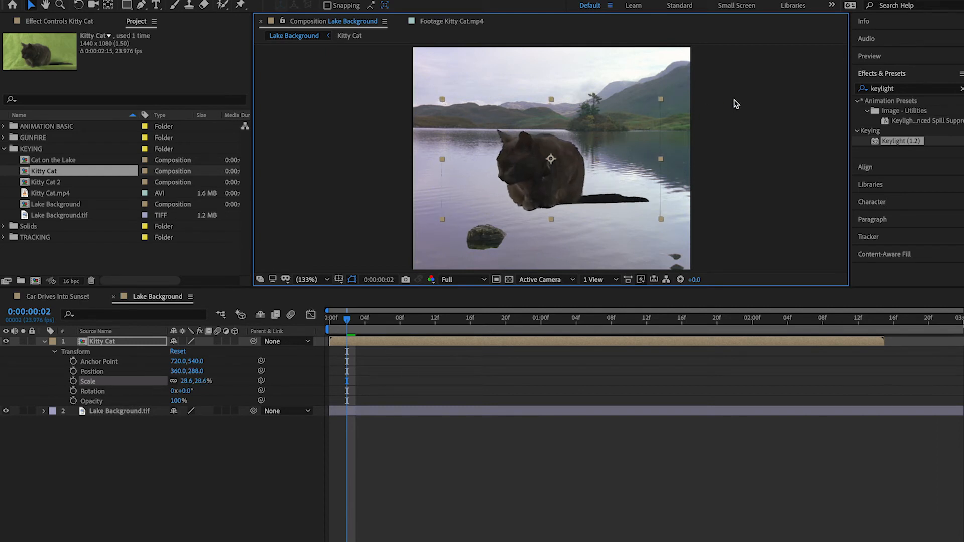
pyautogui.moveTo(734, 104)
pyautogui.mouseDown()
pyautogui.moveTo(710, 117)
pyautogui.moveTo(729, 109)
pyautogui.mouseUp()
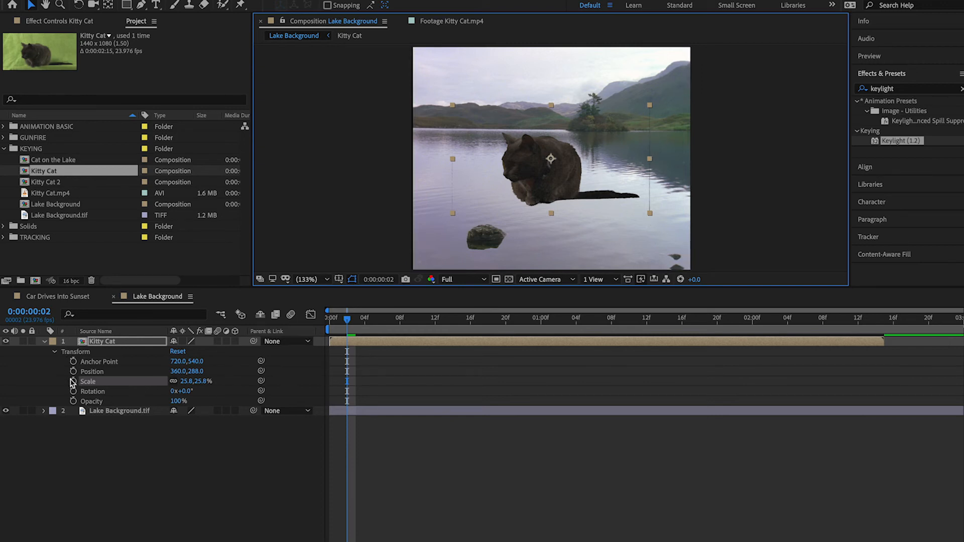
pyautogui.click(55, 352)
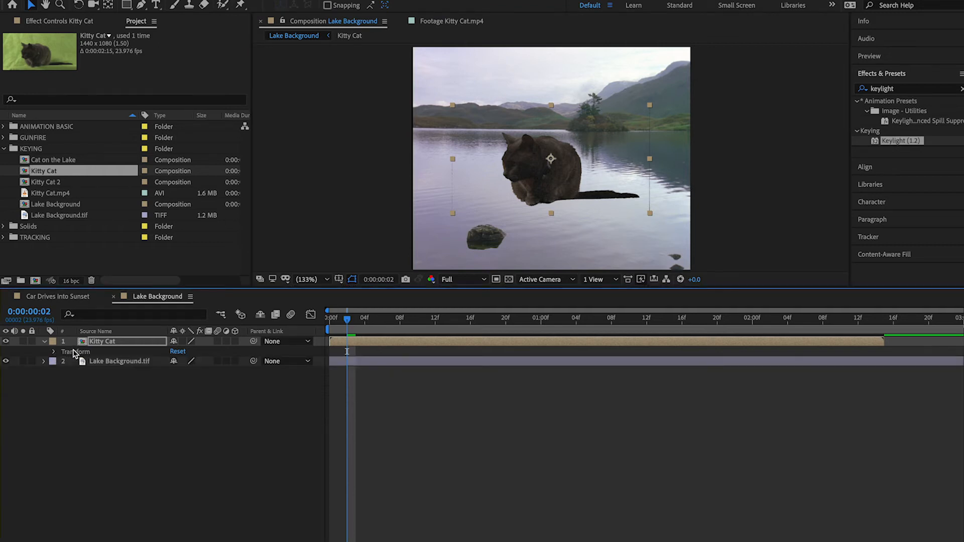
# Draw a closed mask around the whole cat, tail included, on the Kitty Cat layer with the Pen tool
pyautogui.click(142, 6)
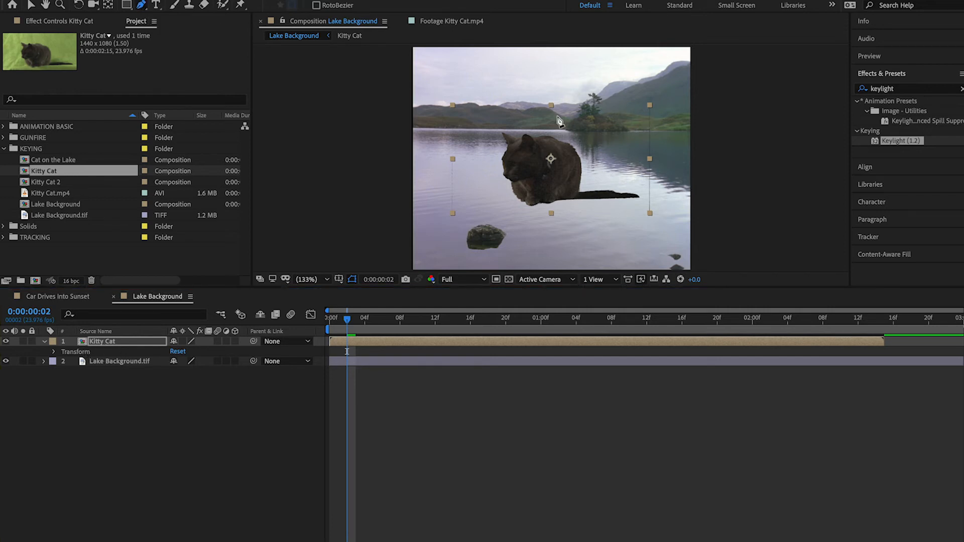
pyautogui.click(538, 114)
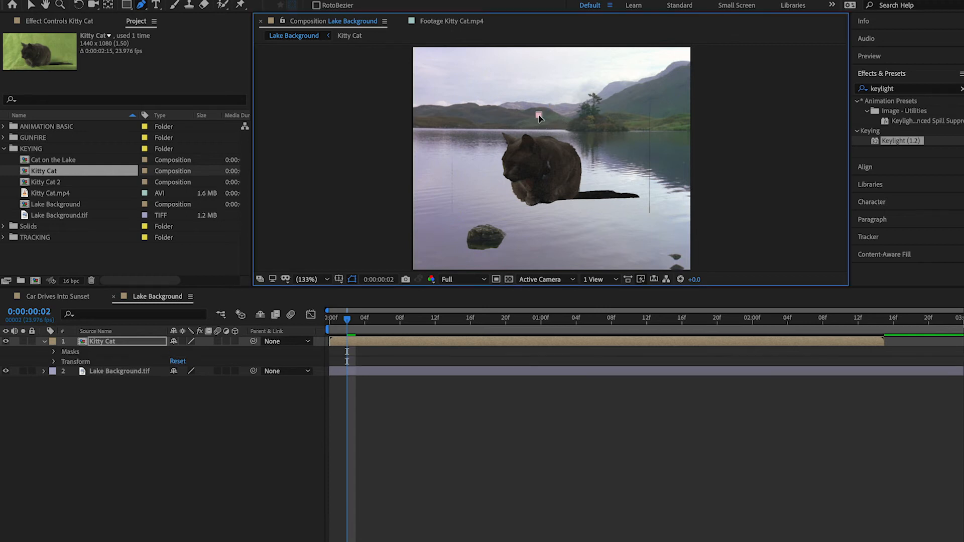
pyautogui.click(479, 114)
pyautogui.click(473, 159)
pyautogui.click(512, 211)
pyautogui.click(640, 110)
pyautogui.click(539, 115)
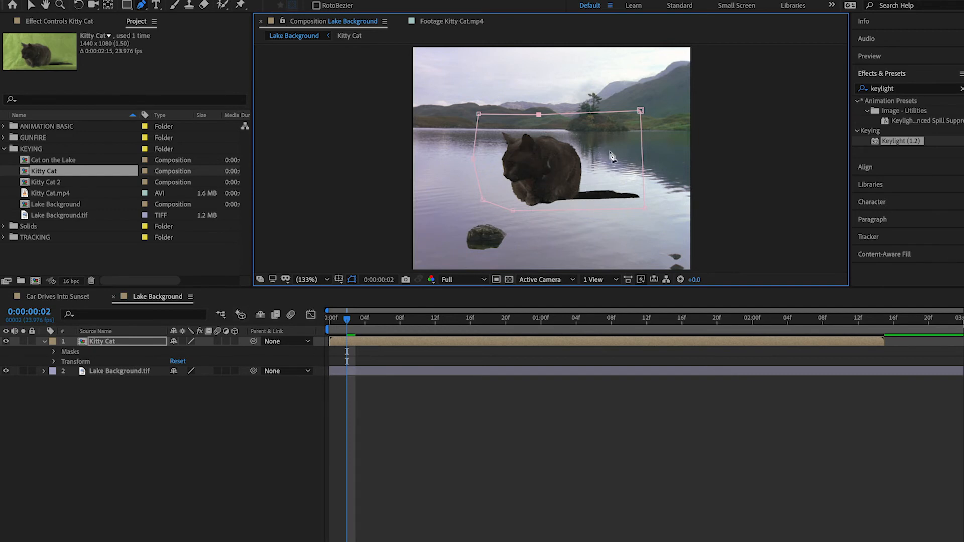
# Shrink the masked cat layer to the size of the rock in the lake and place it sitting on the rock
pyautogui.click(75, 361)
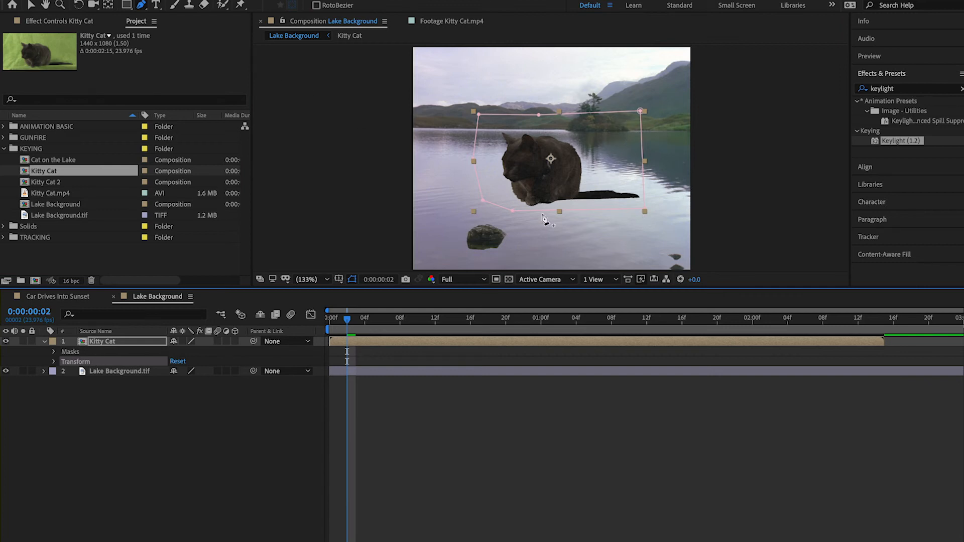
pyautogui.click(31, 6)
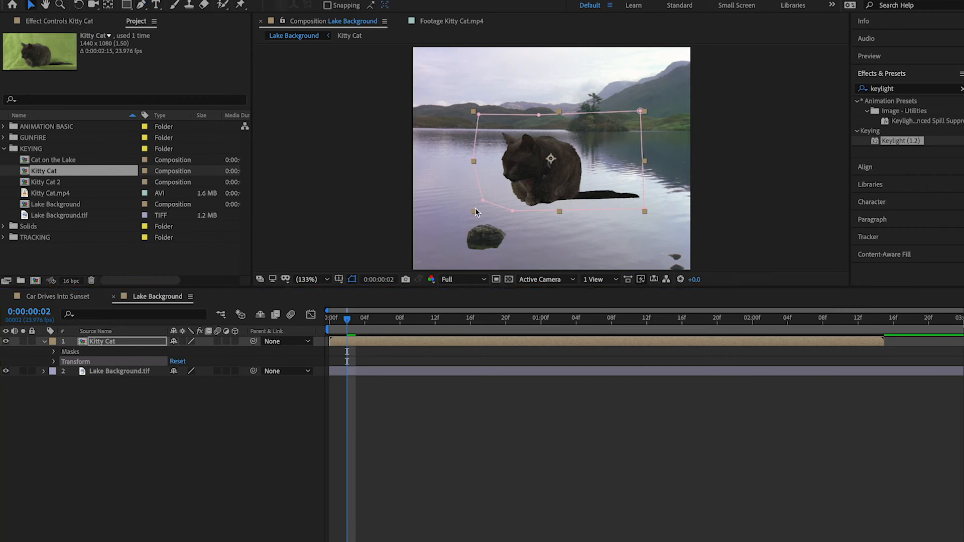
pyautogui.moveTo(474, 210); pyautogui.dragTo(526, 193)
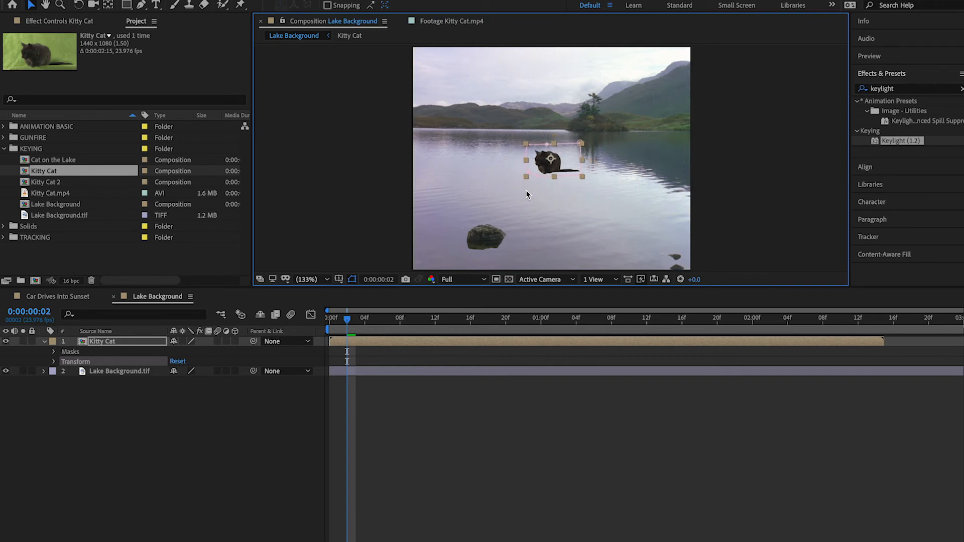
pyautogui.moveTo(567, 160); pyautogui.dragTo(498, 219)
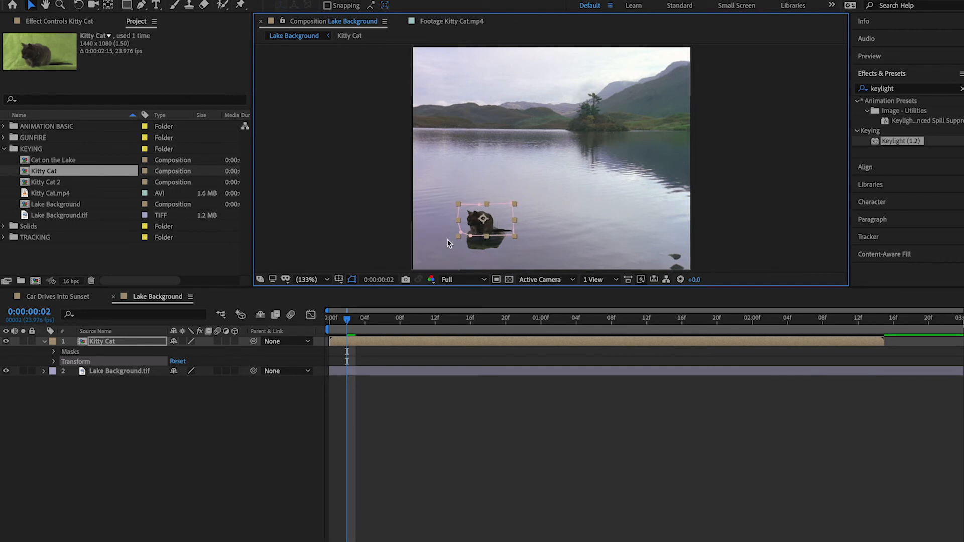
pyautogui.moveTo(461, 232); pyautogui.dragTo(465, 232)
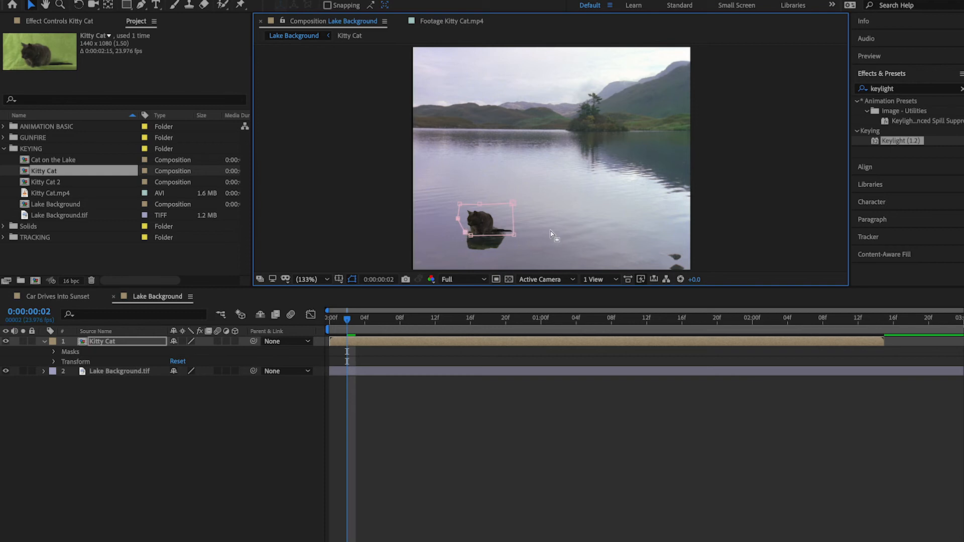
pyautogui.click(74, 361)
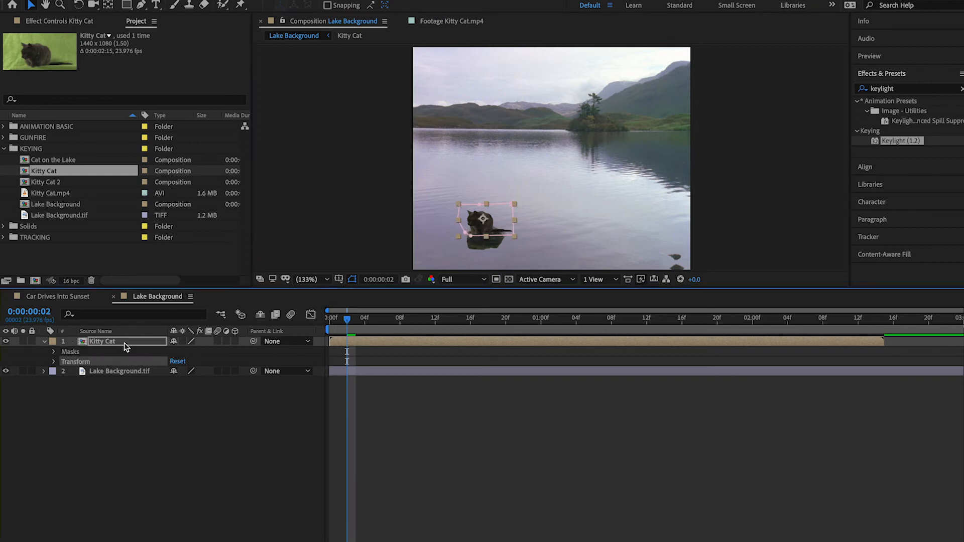
pyautogui.moveTo(459, 236); pyautogui.dragTo(493, 229)
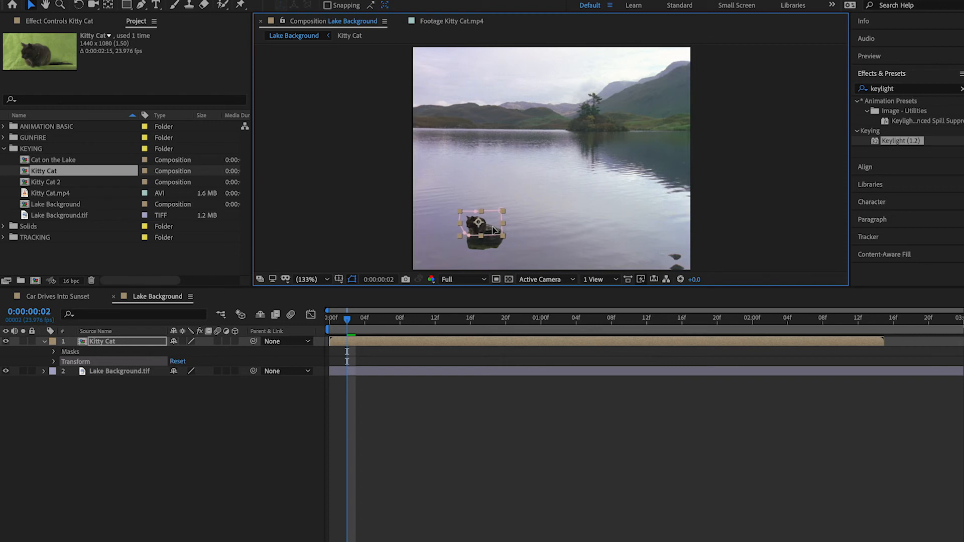
pyautogui.click(723, 216)
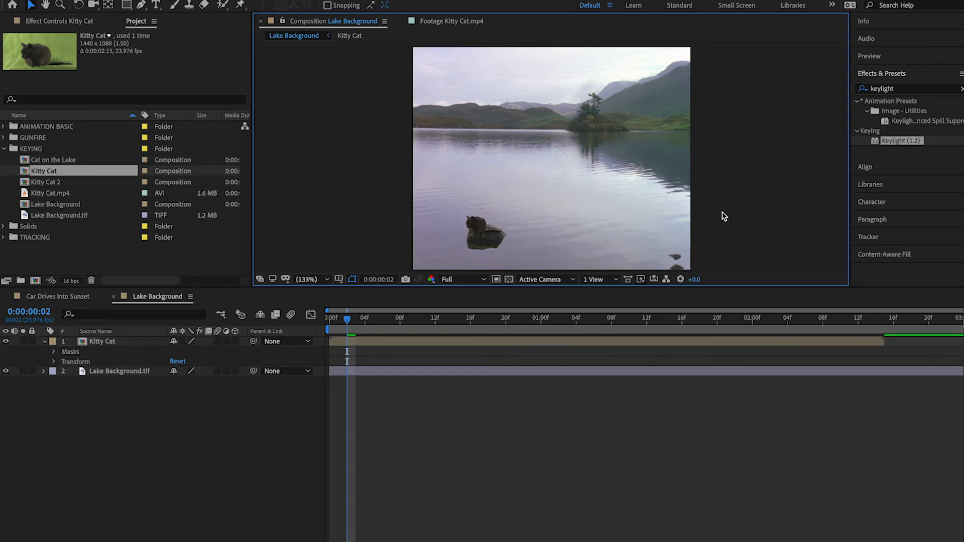
# Scrub through the composite to the end of the Kitty Cat layer at 0:00:02:15 and compare both layers' lengths
pyautogui.click(444, 320)
pyautogui.moveTo(444, 319); pyautogui.dragTo(874, 325)
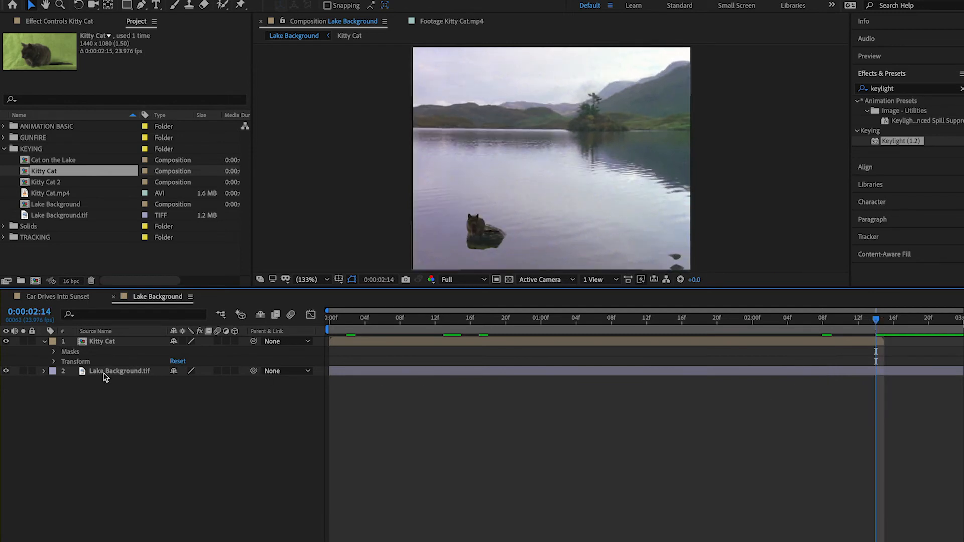
pyautogui.click(812, 346)
pyautogui.moveTo(874, 320)
pyautogui.mouseDown()
pyautogui.moveTo(864, 320)
pyautogui.moveTo(881, 322)
pyautogui.mouseUp()
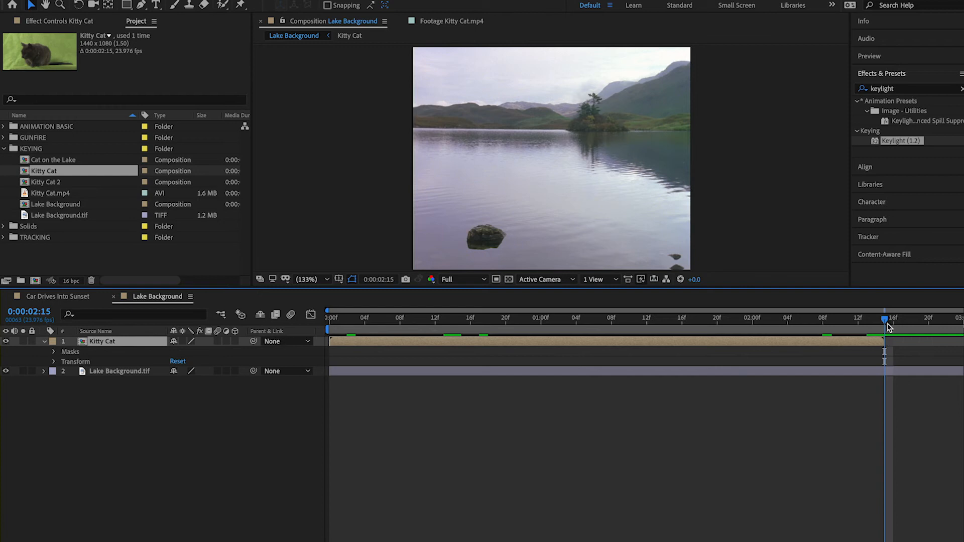
pyautogui.moveTo(885, 322)
pyautogui.mouseDown()
pyautogui.moveTo(874, 325)
pyautogui.moveTo(883, 323)
pyautogui.mouseUp()
pyautogui.click(894, 372)
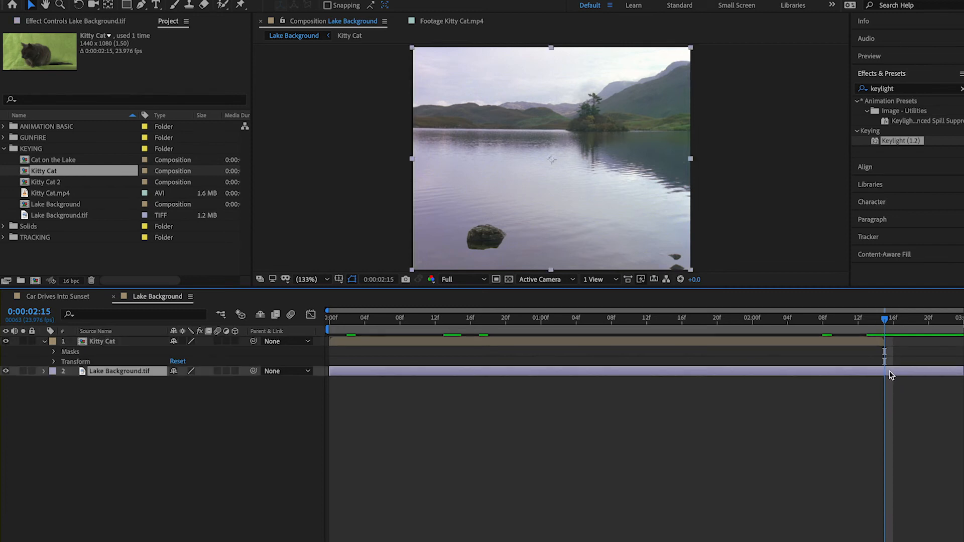
pyautogui.click(834, 343)
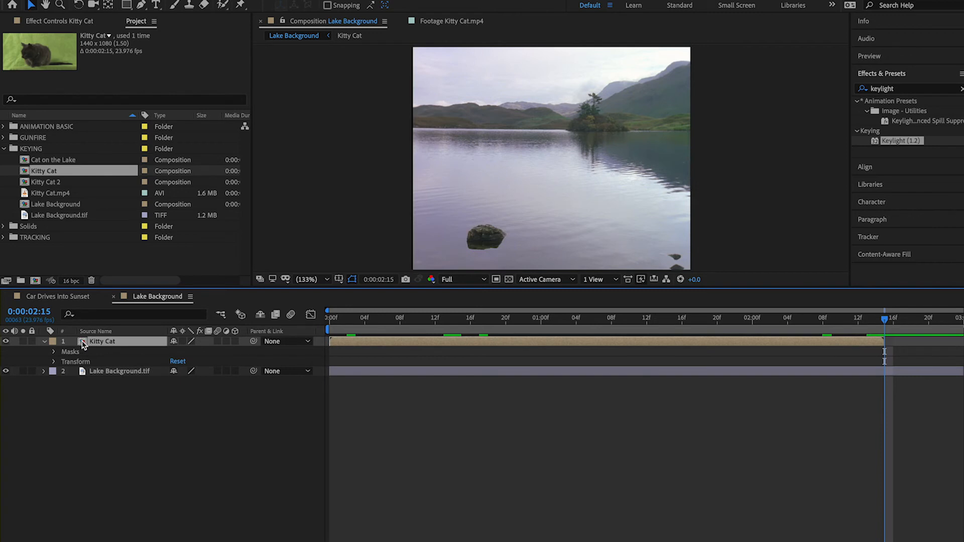
# Check the Kitty Cat composition's settings, including its duration, and close them without changing anything
pyautogui.rightClick(83, 344)
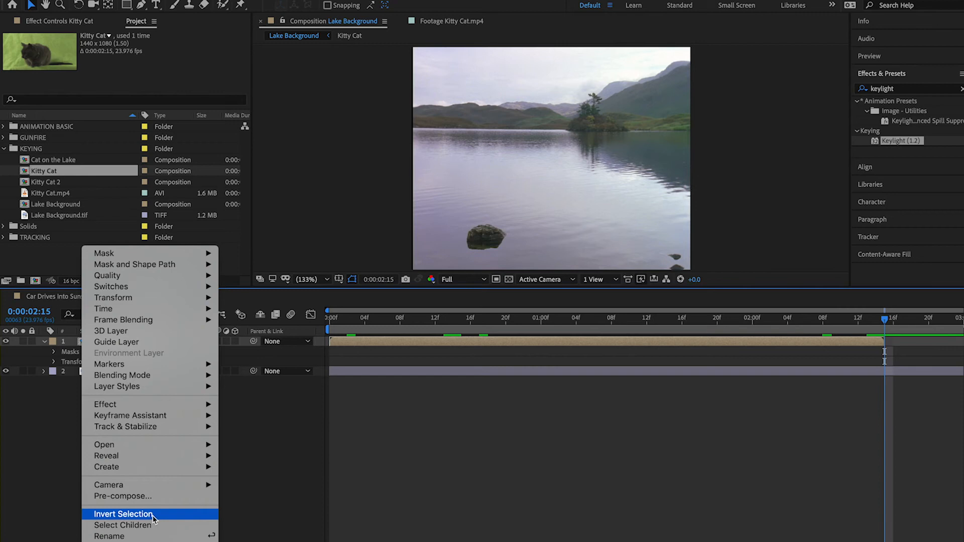
pyautogui.click(71, 429)
pyautogui.rightClick(41, 171)
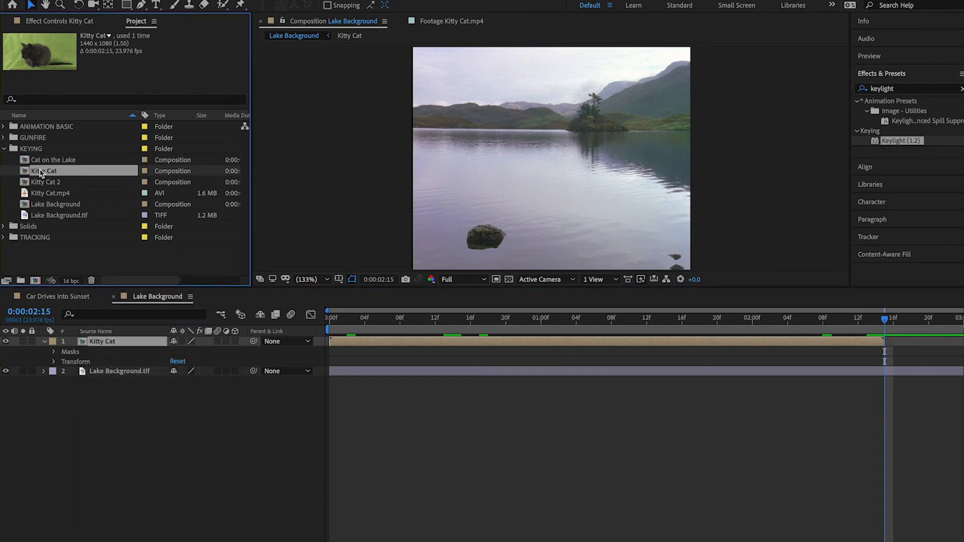
pyautogui.click(103, 179)
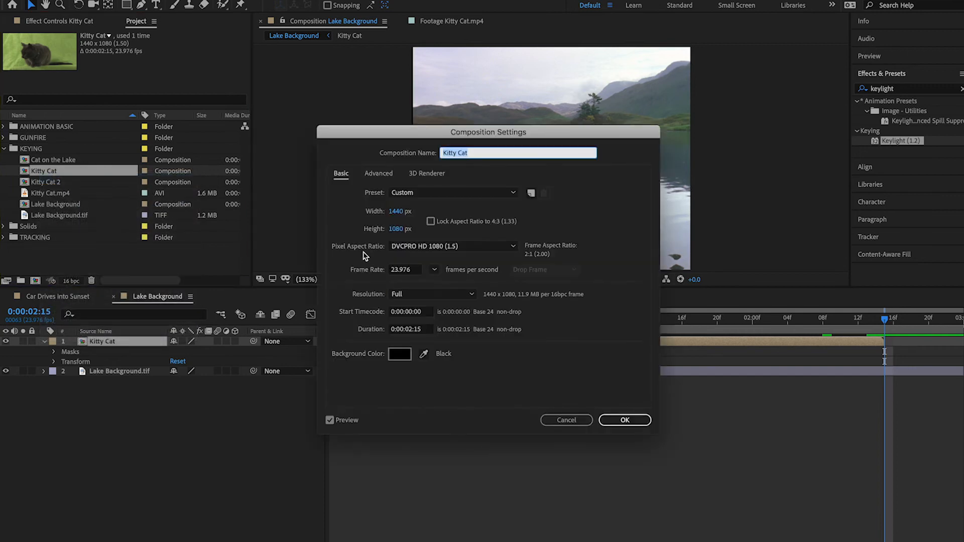
pyautogui.click(580, 422)
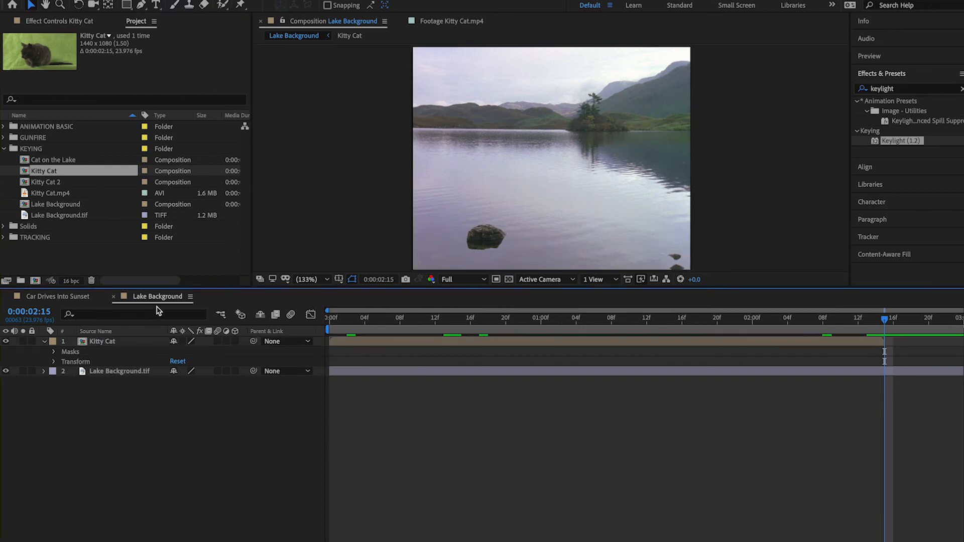
# Rename the Lake Background composition to "Cat on the Lake 2"
pyautogui.click(34, 206)
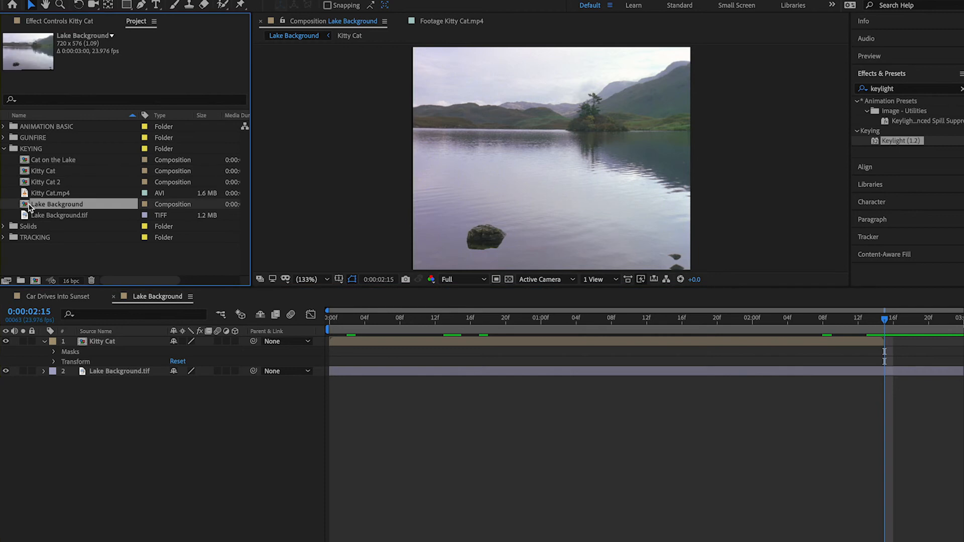
pyautogui.rightClick(47, 206)
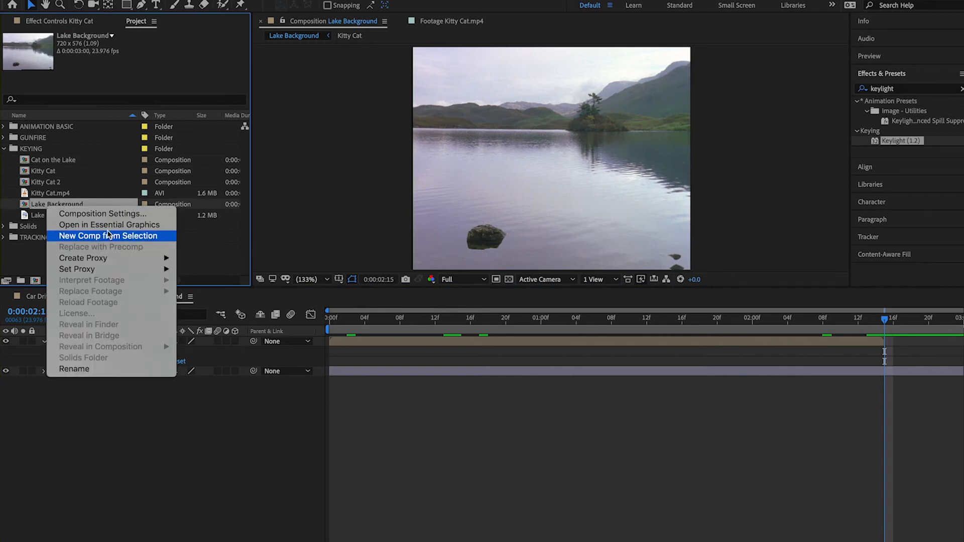
pyautogui.click(96, 368)
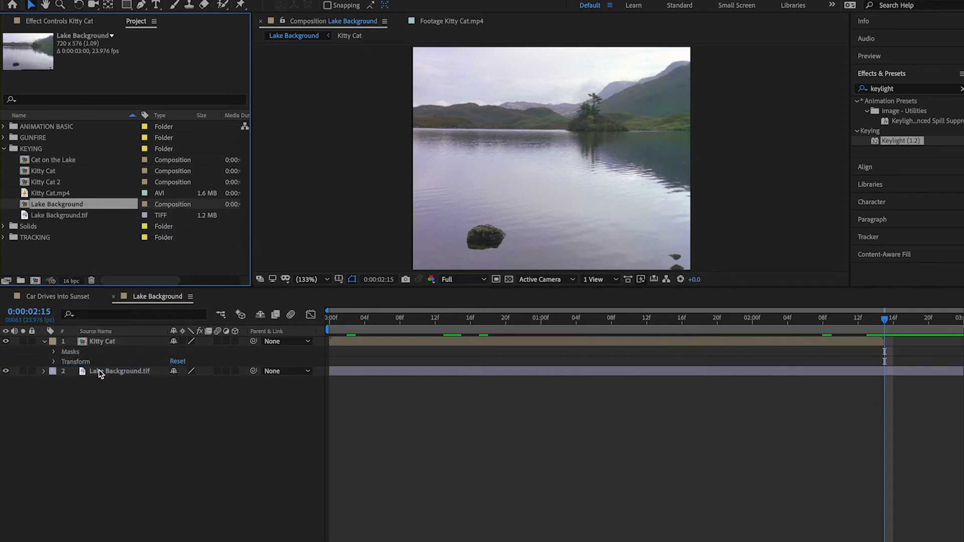
pyautogui.write('Cat on the Lake 2')
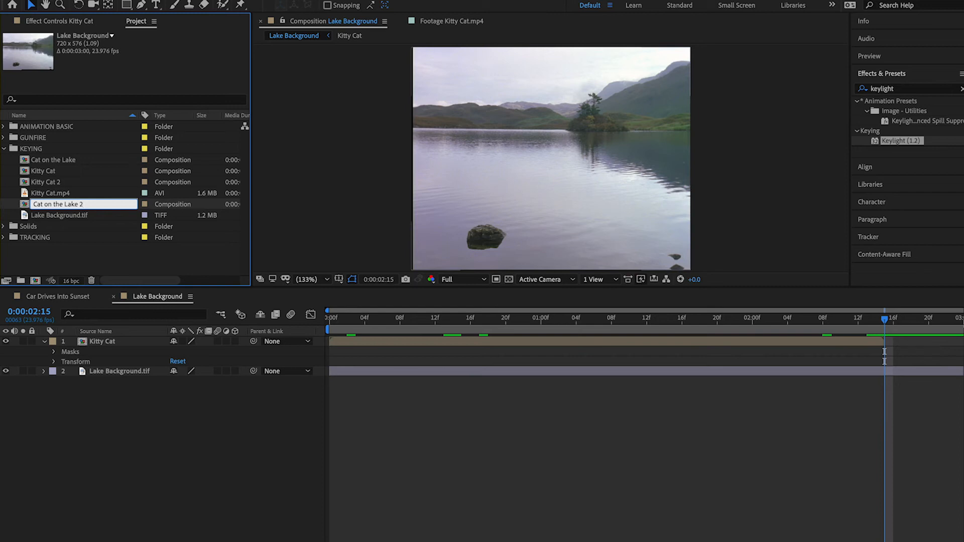
pyautogui.press('Return')
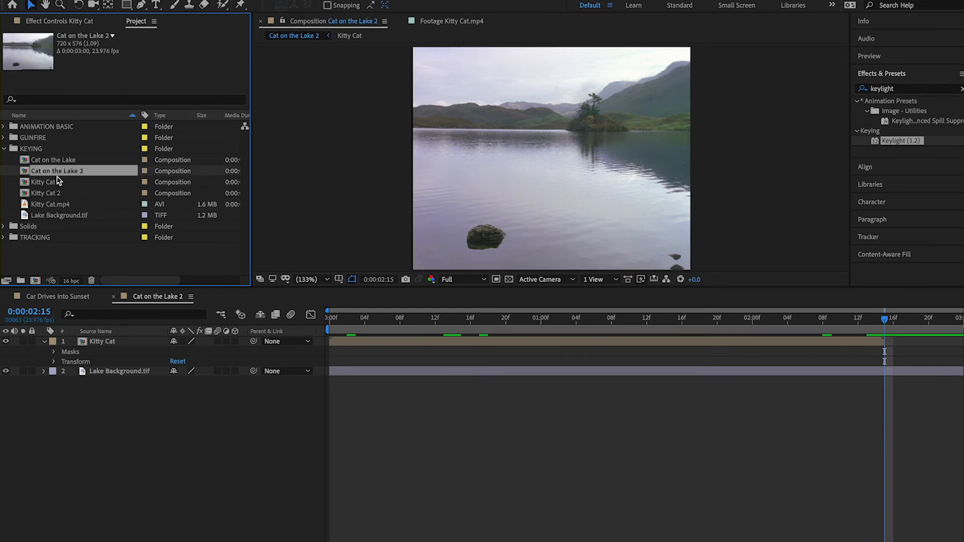
# Set the duration of the Cat on the Lake 2 composition to 0:00:02:15 in its composition settings
pyautogui.rightClick(70, 174)
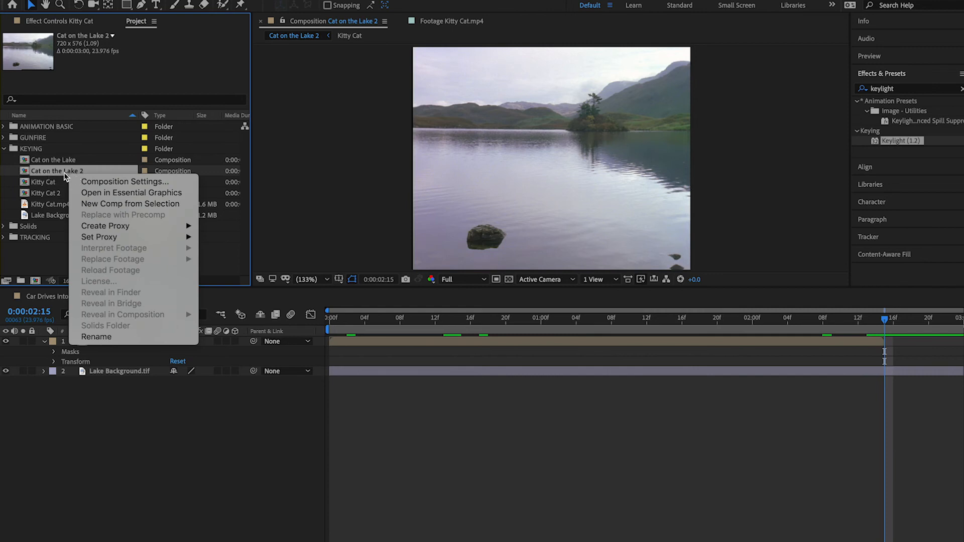
pyautogui.click(95, 184)
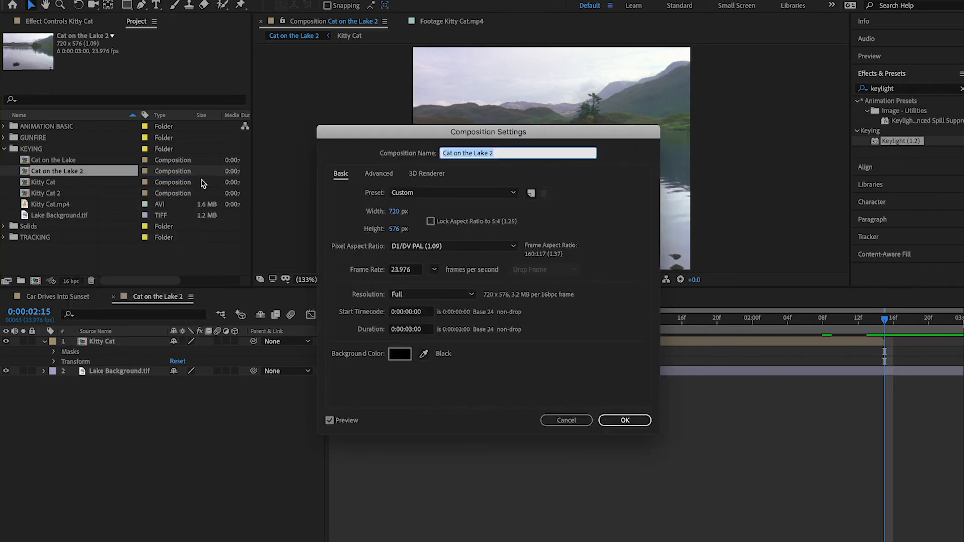
pyautogui.click(410, 330)
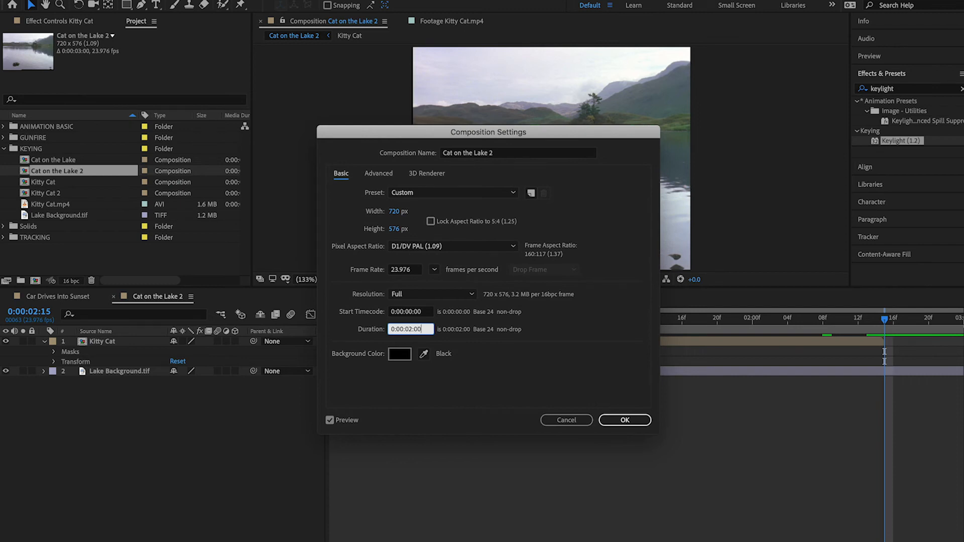
pyautogui.write('0:00:02:15')
pyautogui.click(619, 421)
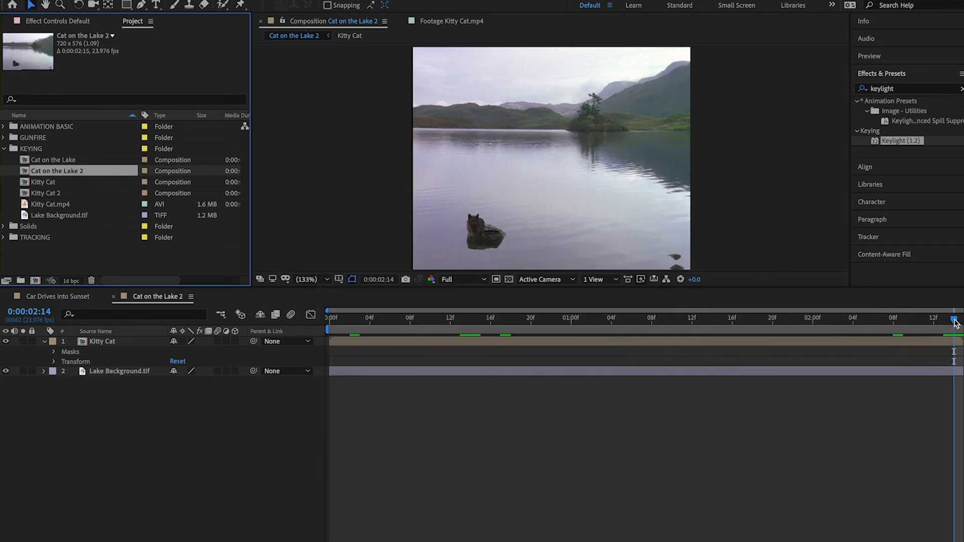
# Play back the Cat on the Lake 2 composite from its beginning to review the cat on the rock
pyautogui.moveTo(954, 321); pyautogui.dragTo(345, 353)
pyautogui.press('space')
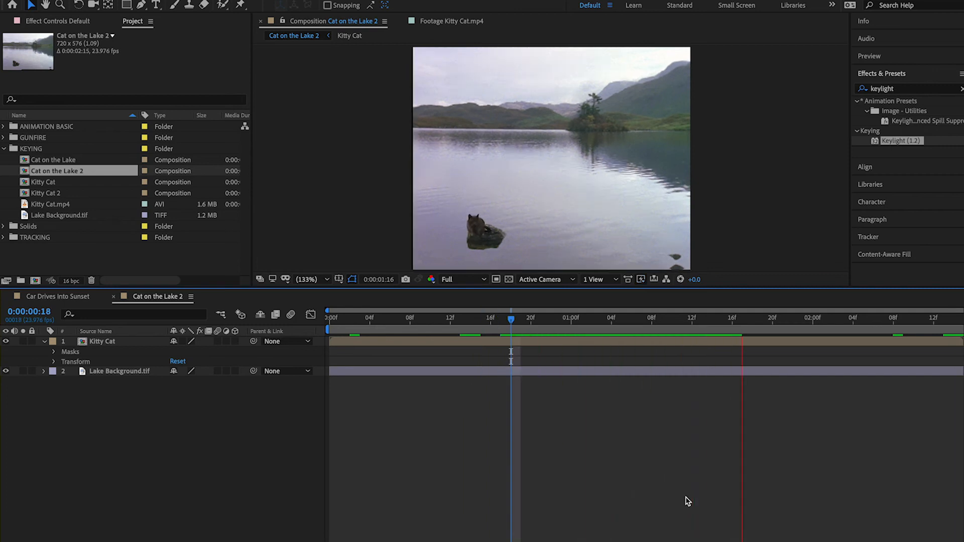
pyautogui.press('space')
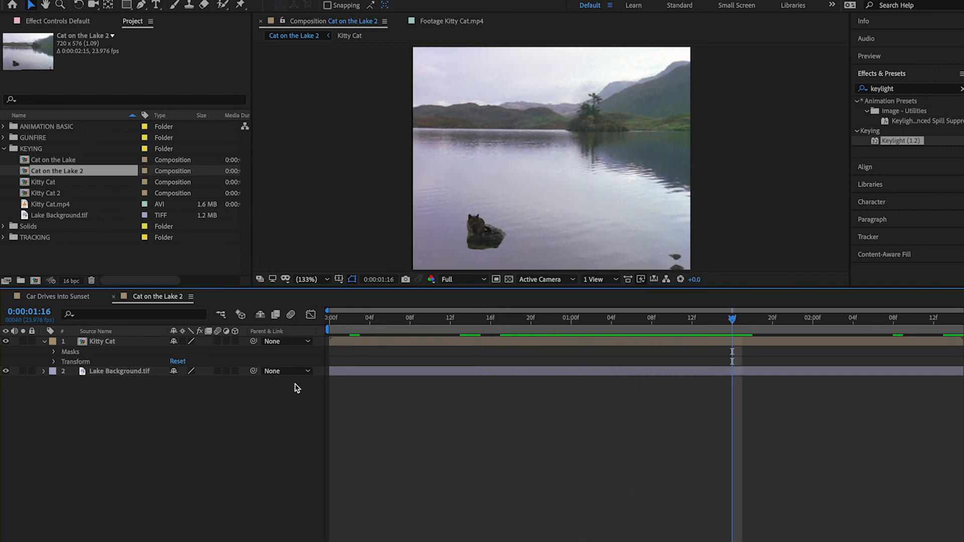
# Save the project and close both the Cat on the Lake 2 composition and the KEYING folder
pyautogui.hotkey('ctrl', 's')
pyautogui.click(114, 297)
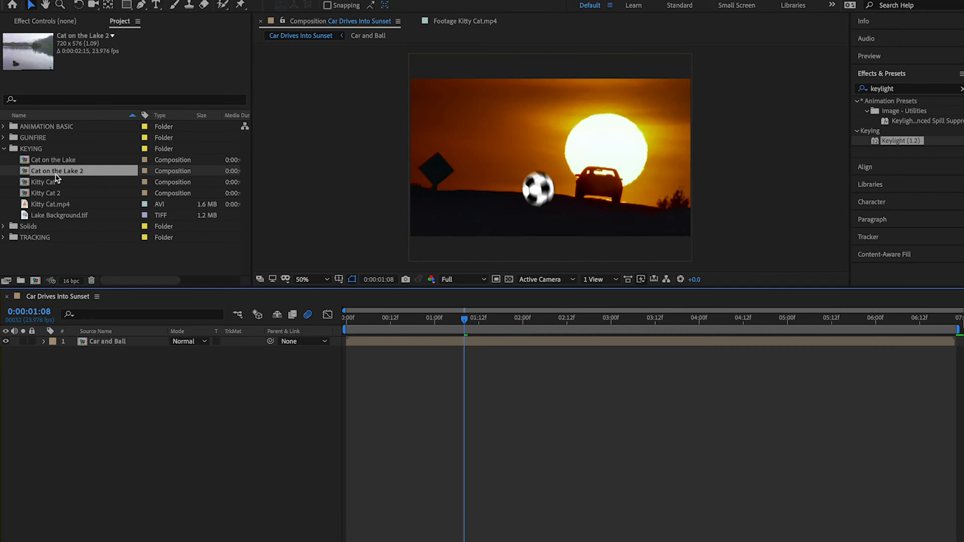
pyautogui.click(3, 149)
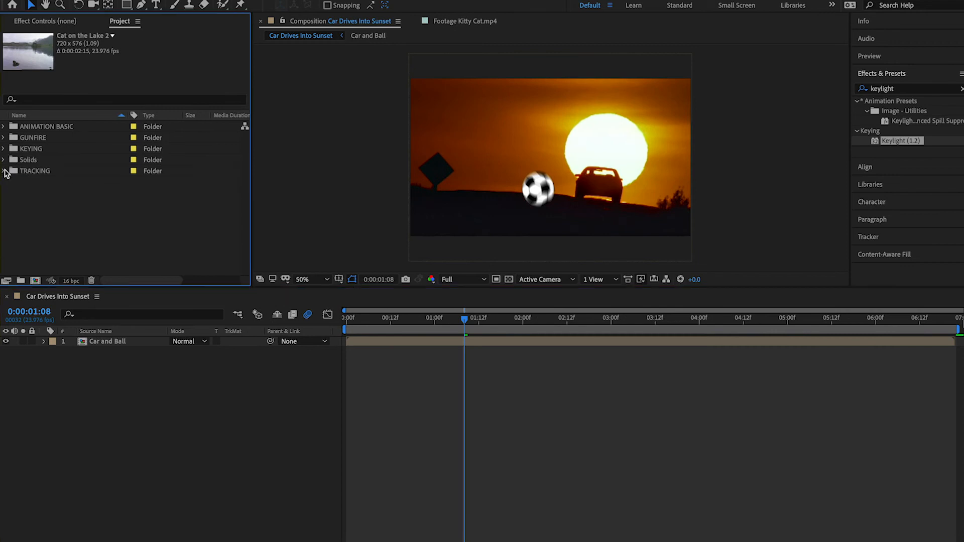
# Expand the TRACKING folder and delete the empty Gabrielle on Billboard composition from it
pyautogui.click(3, 171)
pyautogui.click(68, 246)
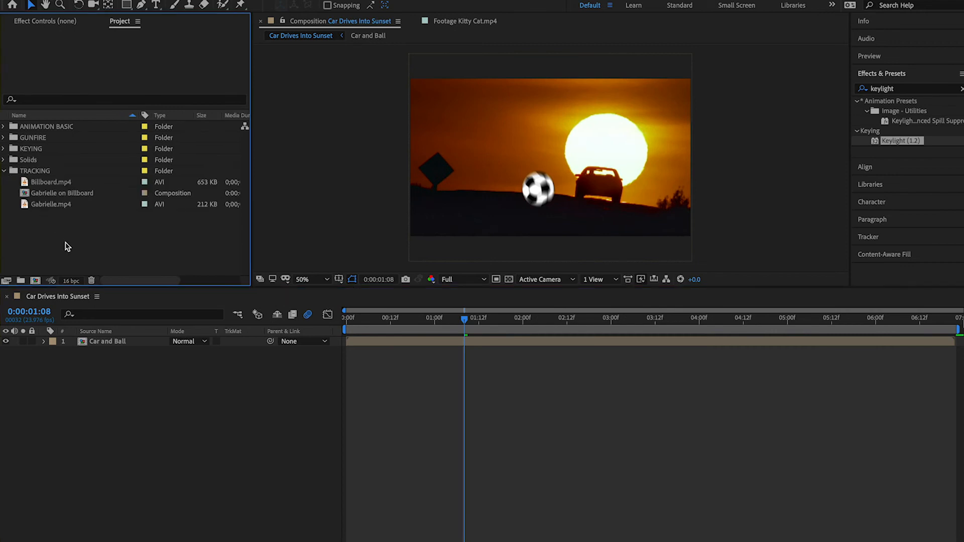
pyautogui.click(49, 195)
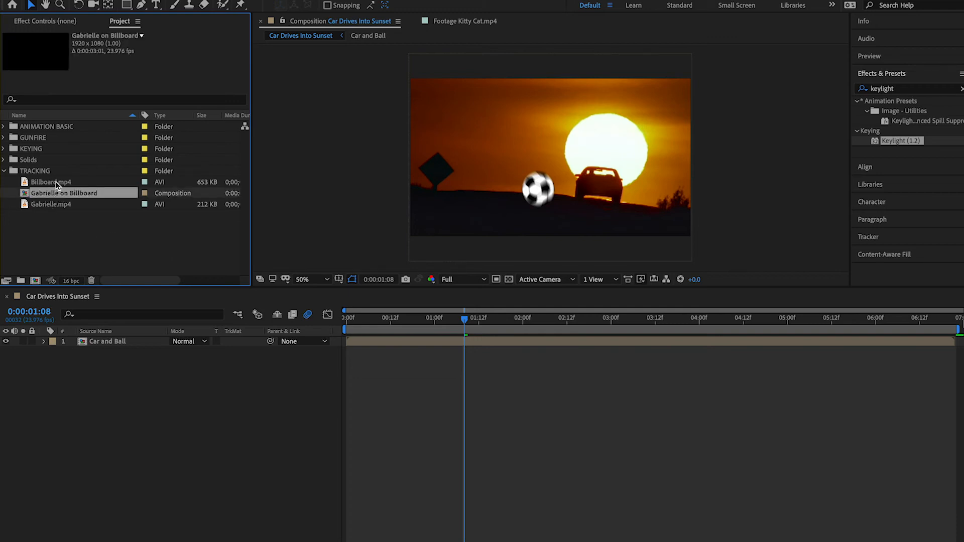
pyautogui.click(85, 230)
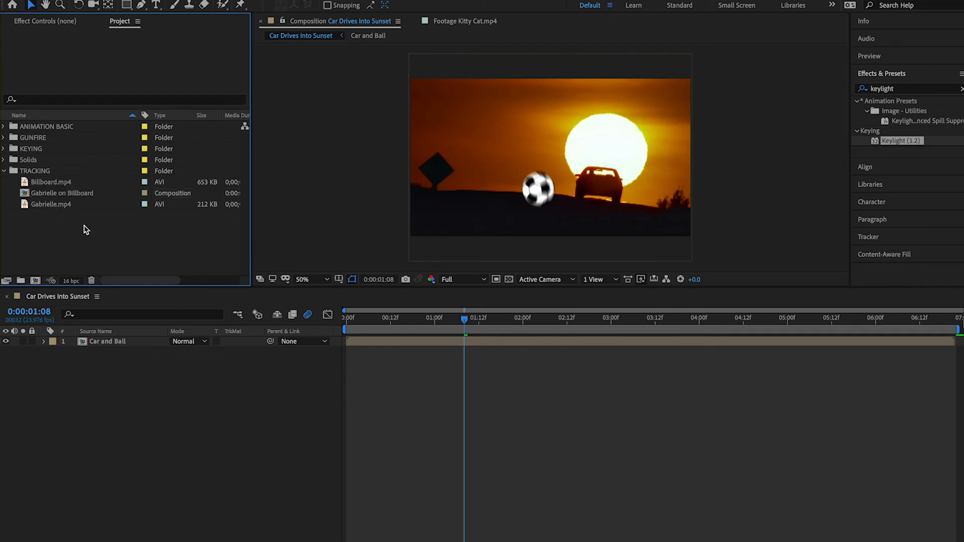
pyautogui.doubleClick(24, 193)
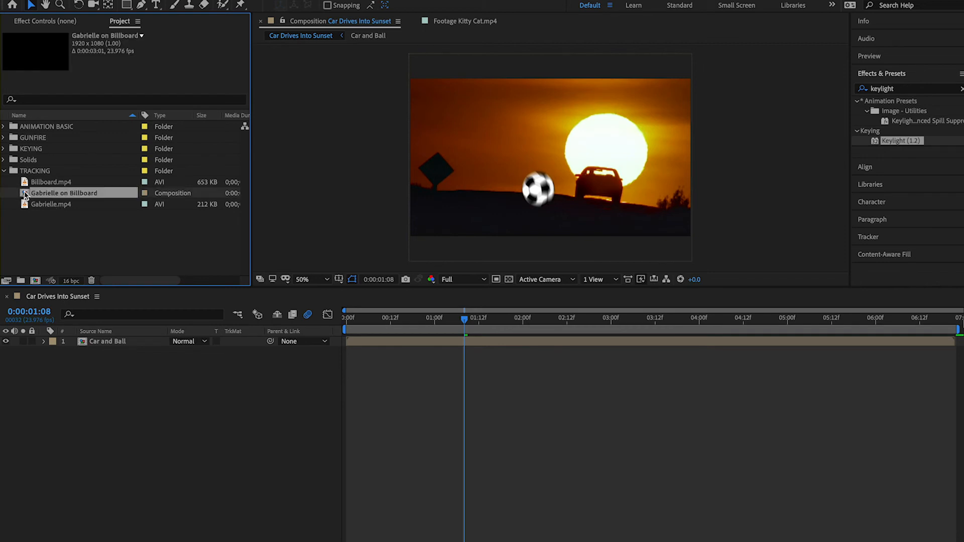
pyautogui.click(357, 321)
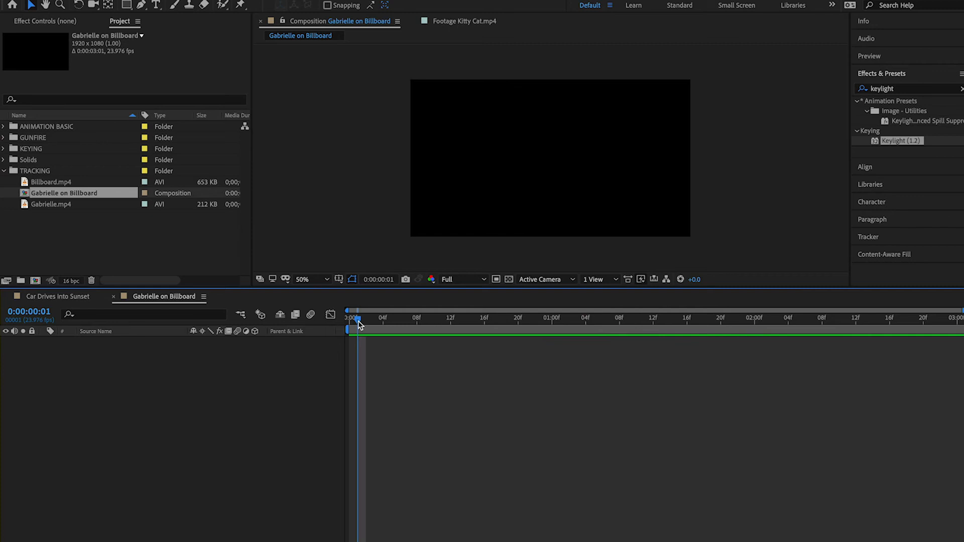
pyautogui.moveTo(357, 321); pyautogui.dragTo(375, 351)
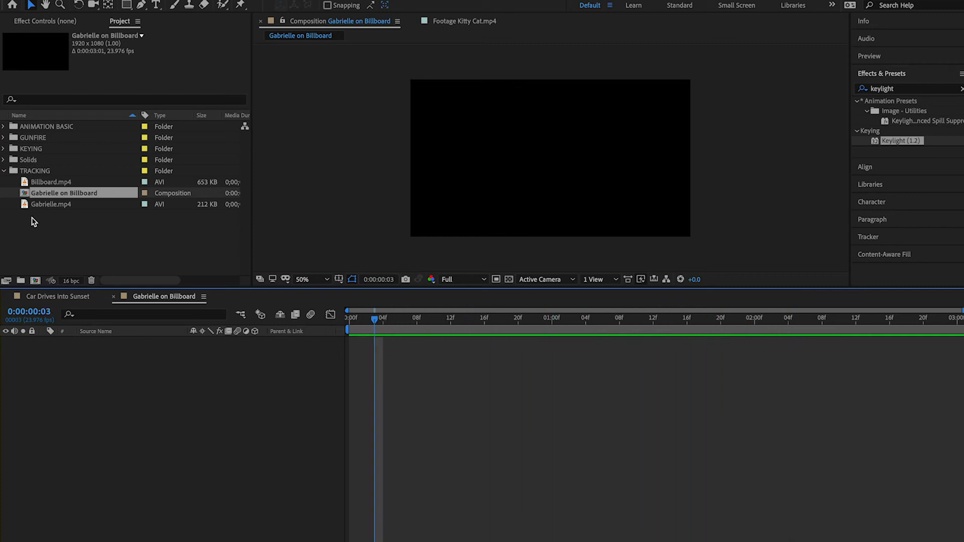
pyautogui.click(50, 232)
pyautogui.click(24, 195)
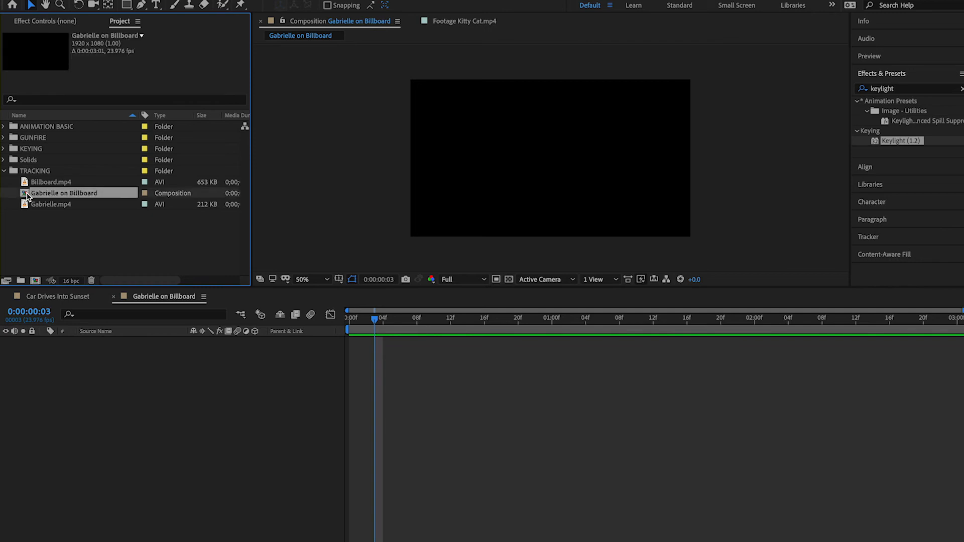
pyautogui.press('Delete')
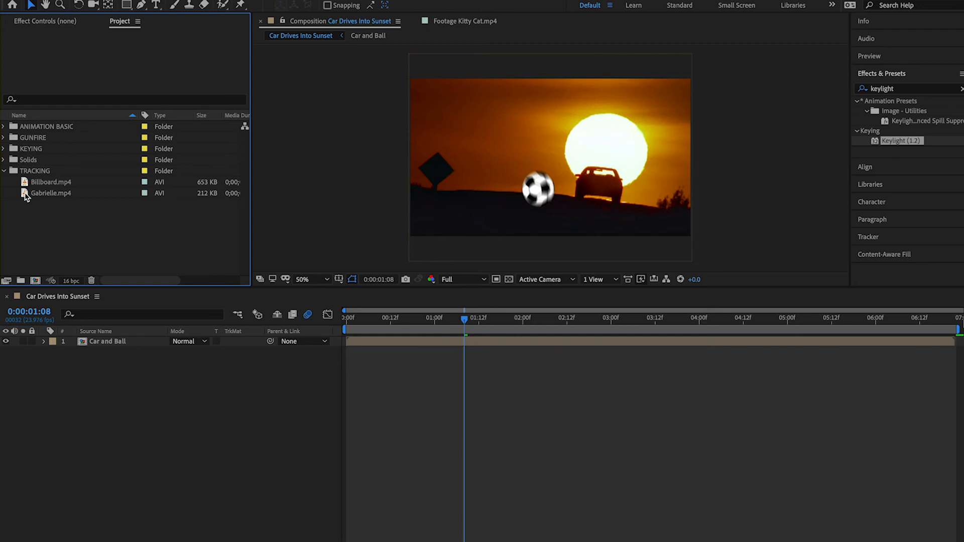
# Open the Billboard.mp4 footage fitted to the viewer and play it to examine the billboard's movement
pyautogui.doubleClick(27, 184)
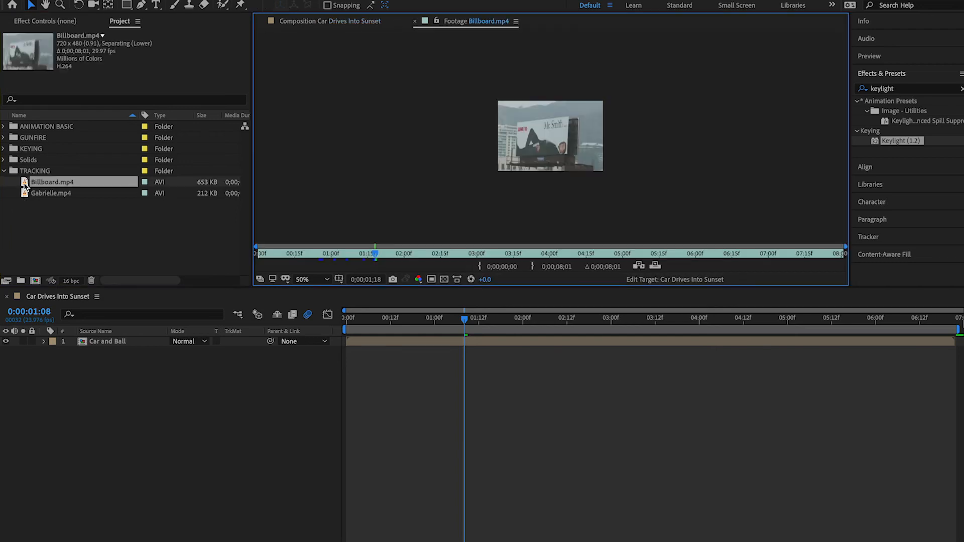
pyautogui.click(303, 280)
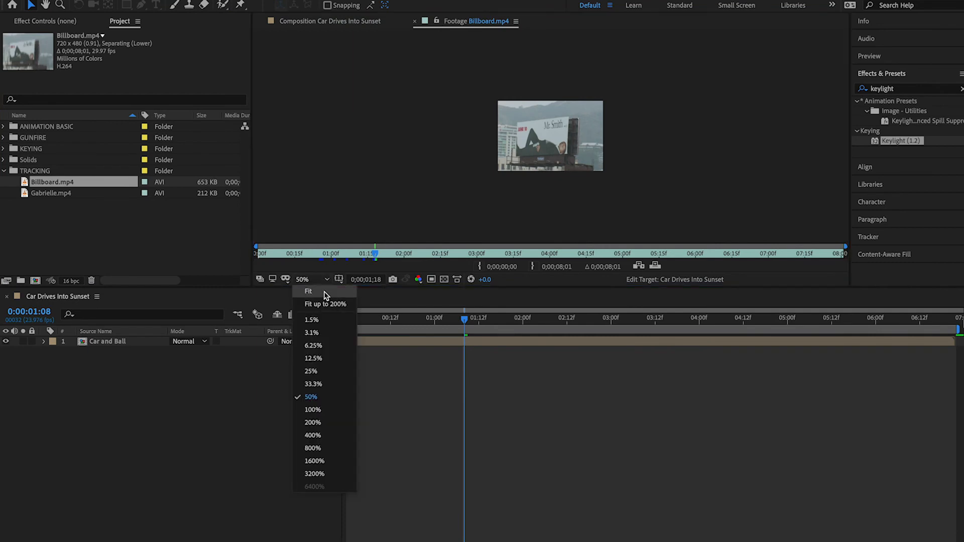
pyautogui.click(324, 295)
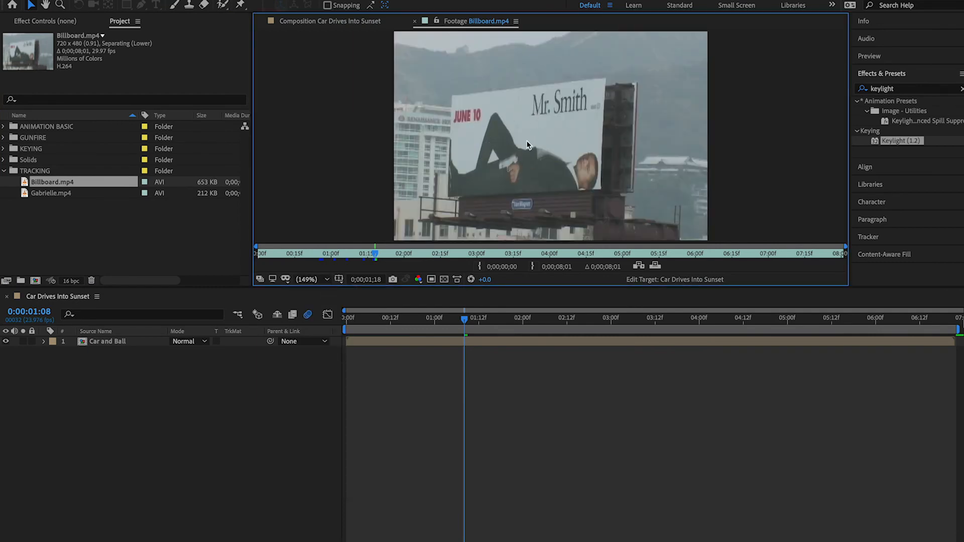
pyautogui.click(359, 327)
pyautogui.press('space')
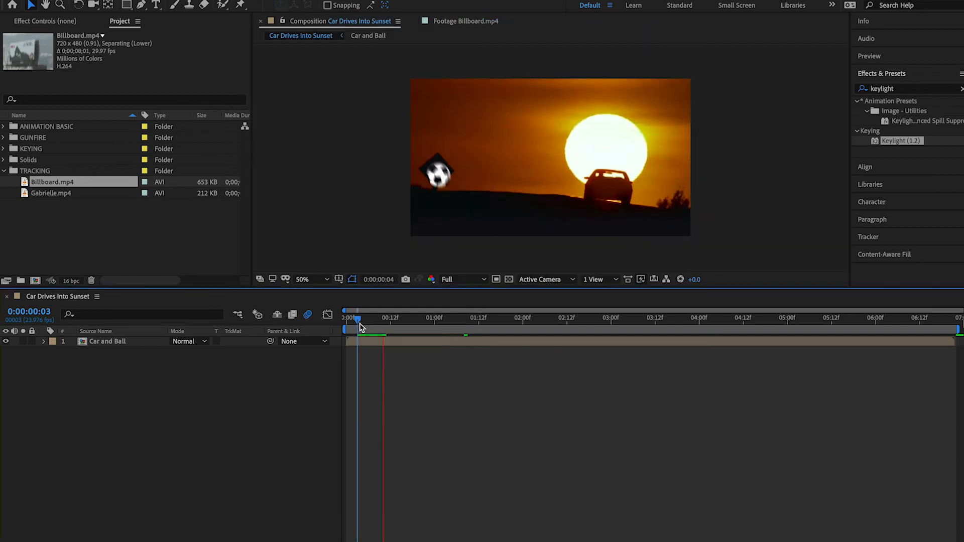
pyautogui.doubleClick(25, 182)
pyautogui.press('space')
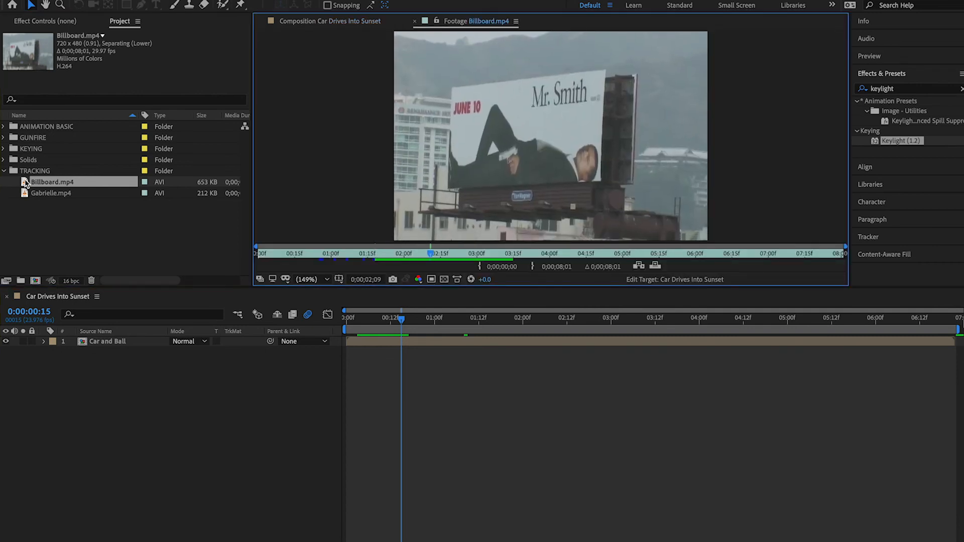
pyautogui.press('space')
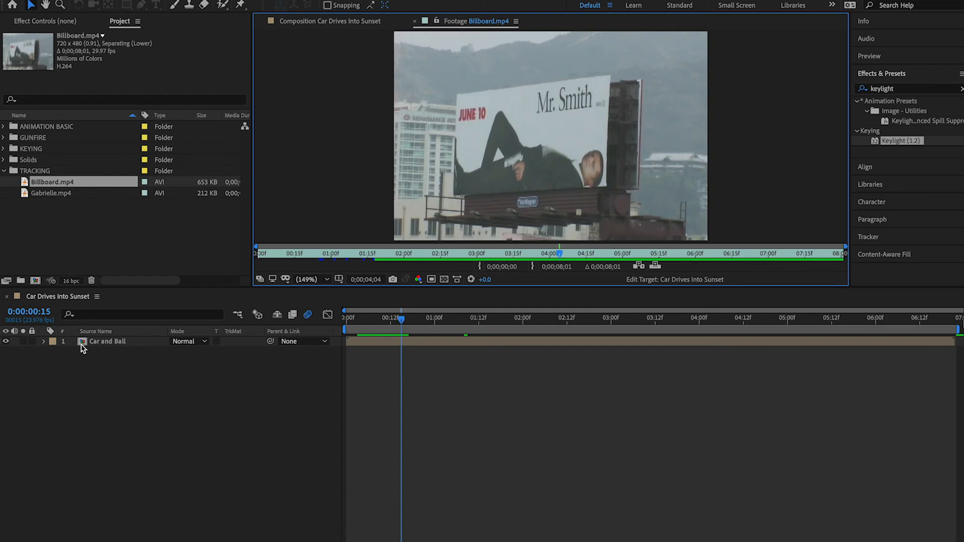
# Create a new composition from the Billboard.mp4 footage and rename it "Billboard Tracking"
pyautogui.rightClick(24, 188)
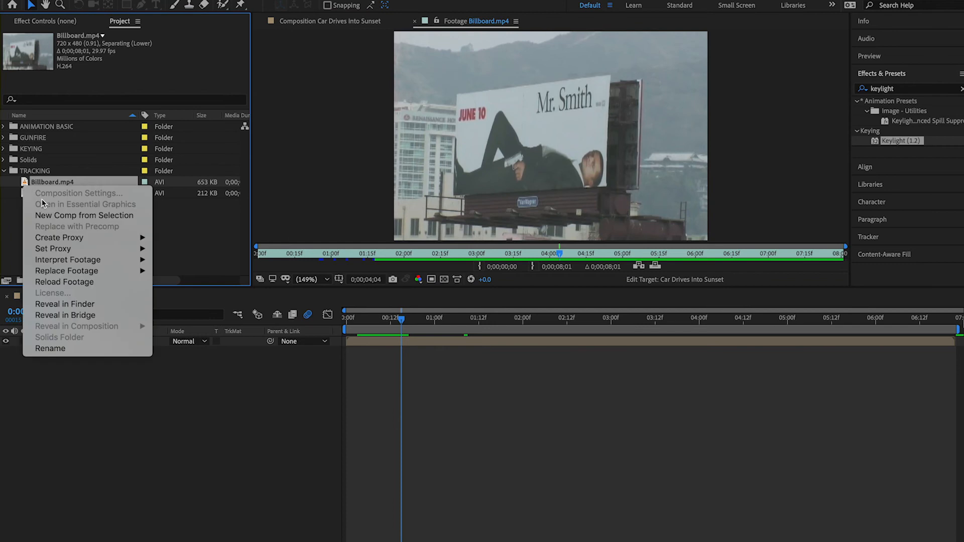
pyautogui.click(53, 216)
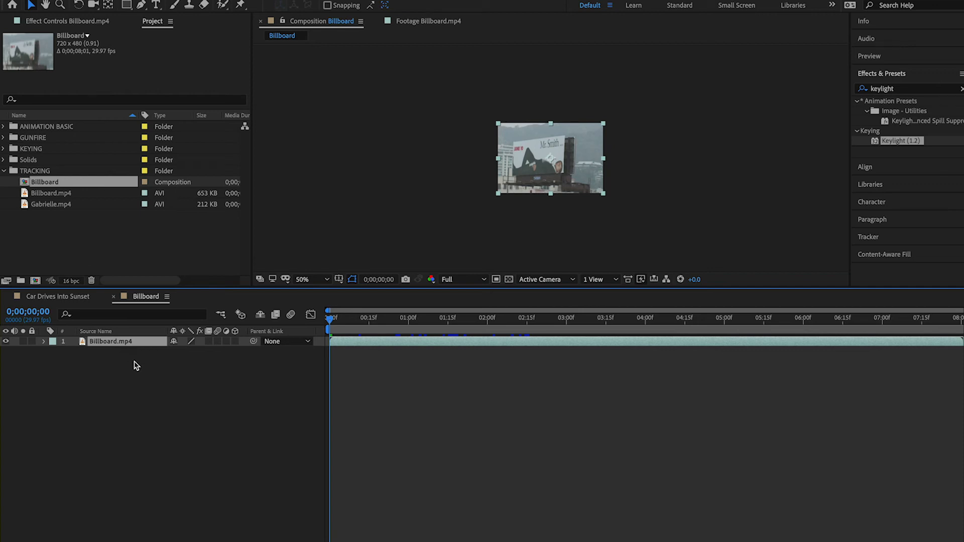
pyautogui.rightClick(51, 183)
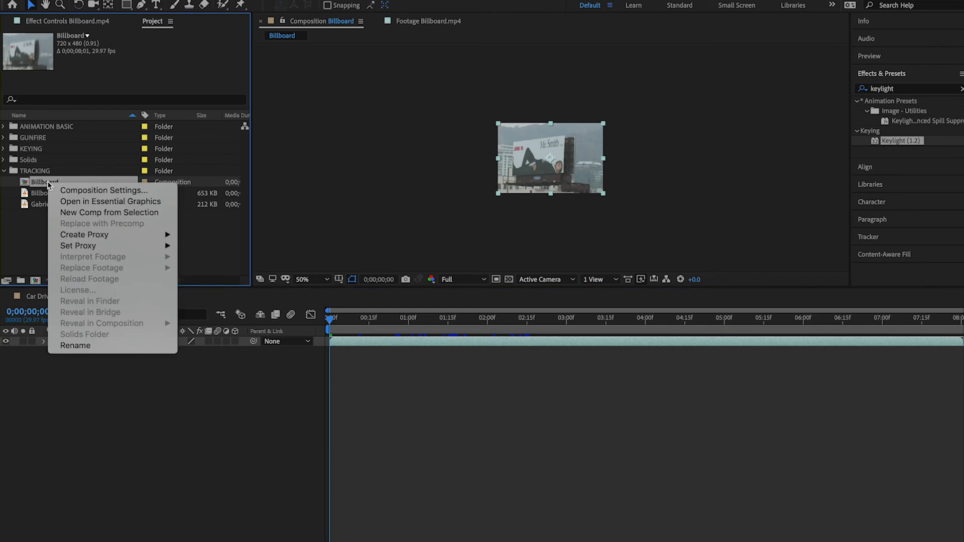
pyautogui.click(76, 344)
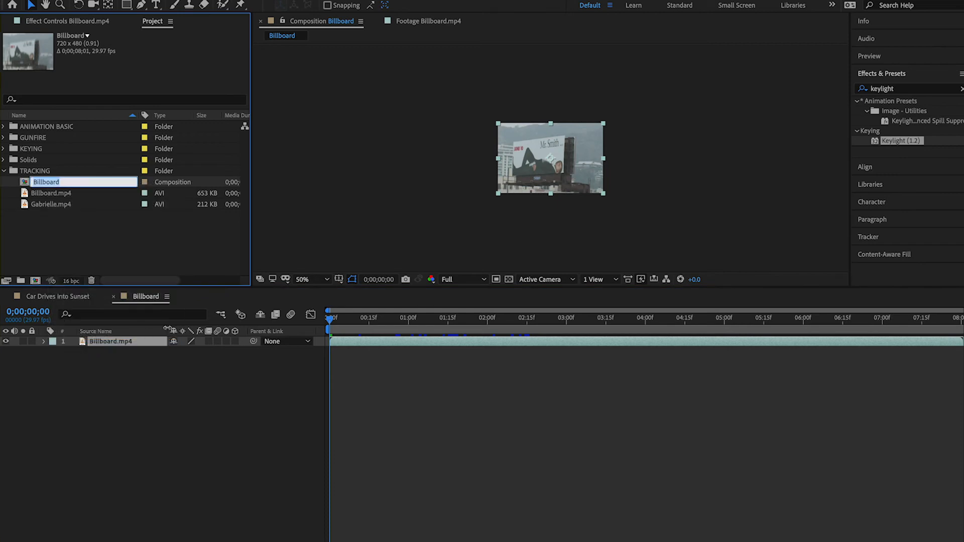
pyautogui.press('Right')
pyautogui.write('Tracknfg')
pyautogui.write('g')
pyautogui.press('Return')
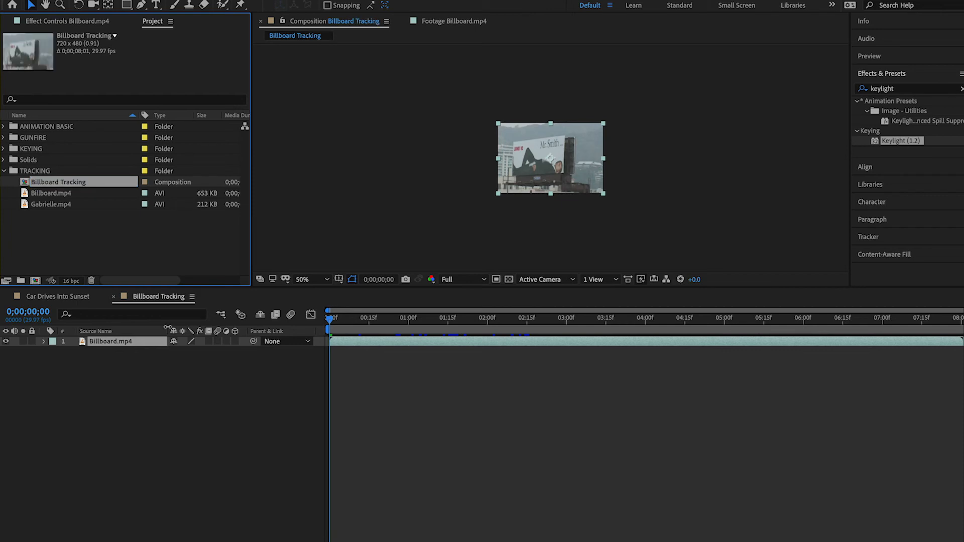
pyautogui.click(81, 243)
pyautogui.click(59, 182)
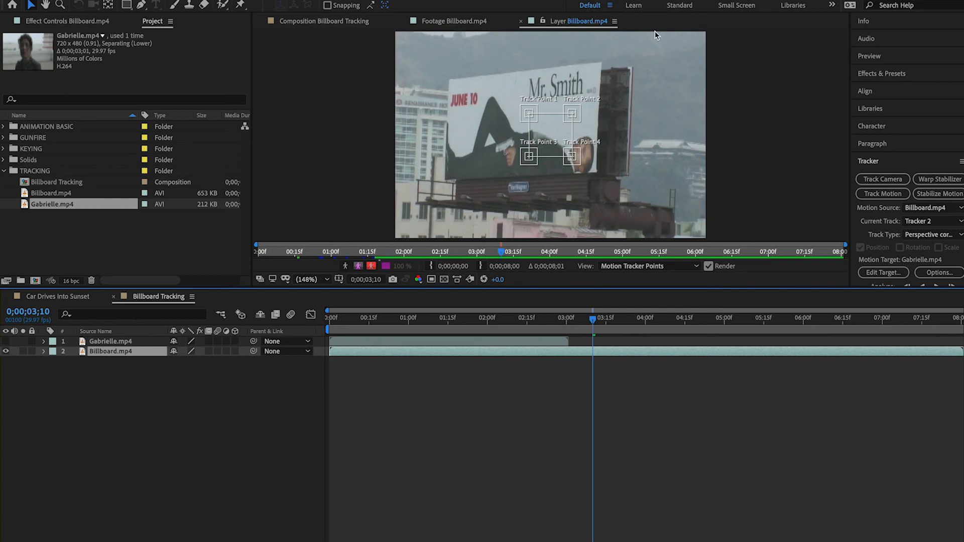
# Review the track type options for Tracker 2 on the Billboard.mp4 layer, leaving Perspective corner pin selected
pyautogui.click(883, 163)
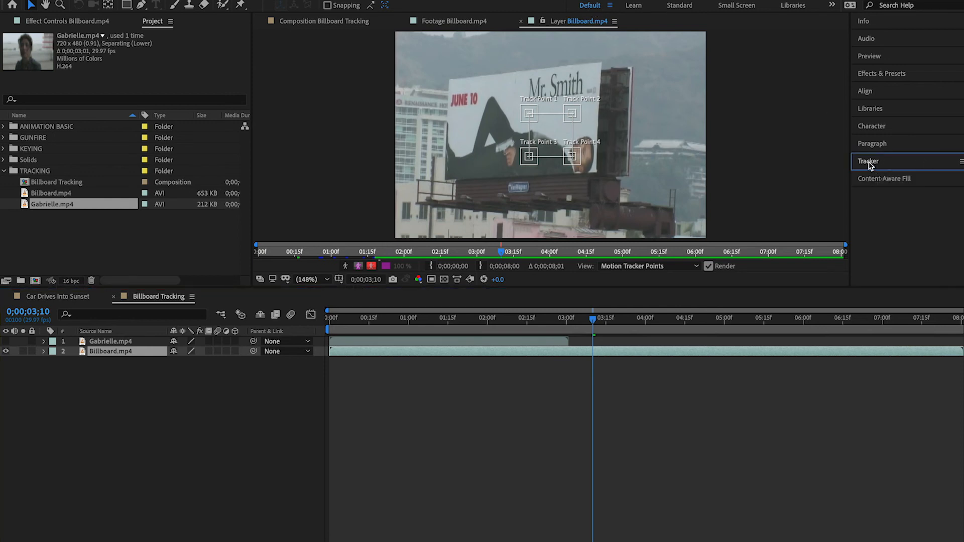
pyautogui.click(870, 164)
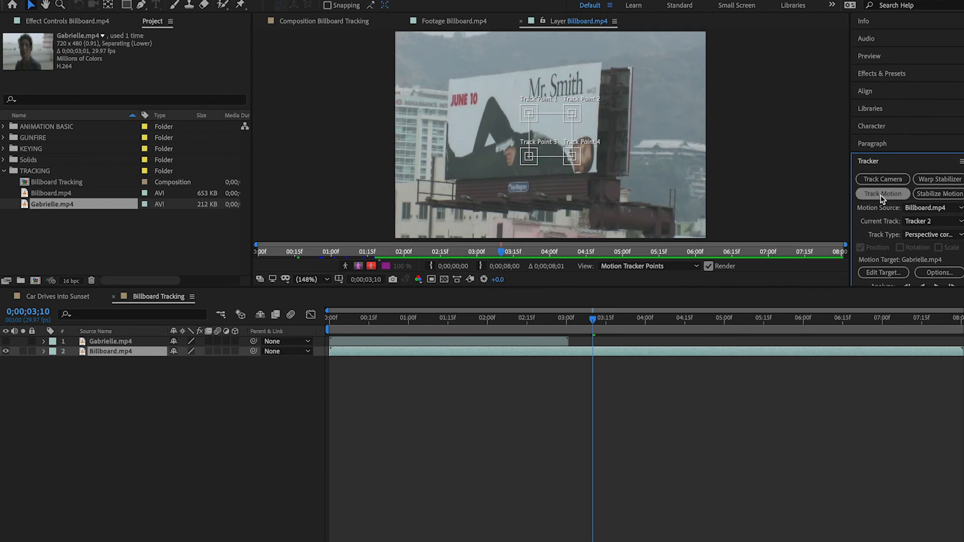
pyautogui.click(931, 235)
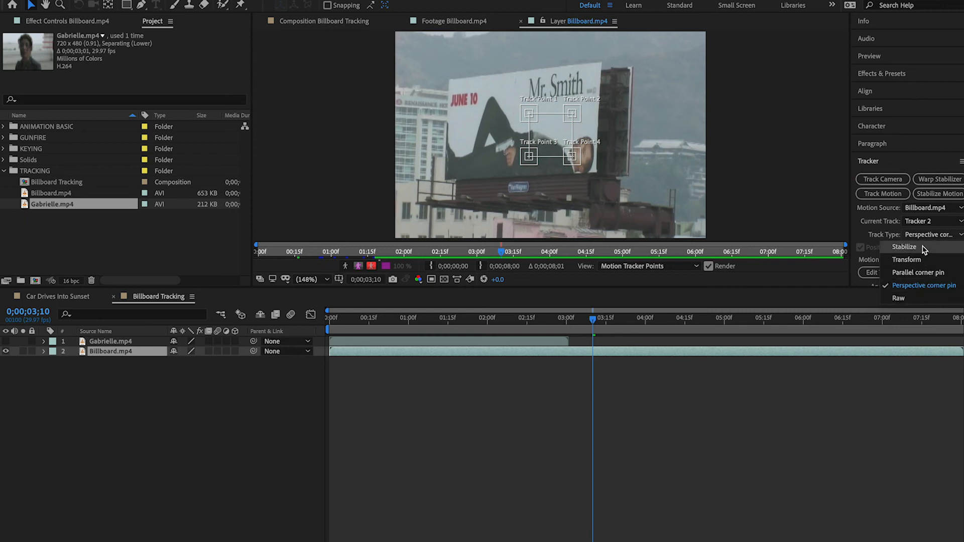
pyautogui.click(924, 237)
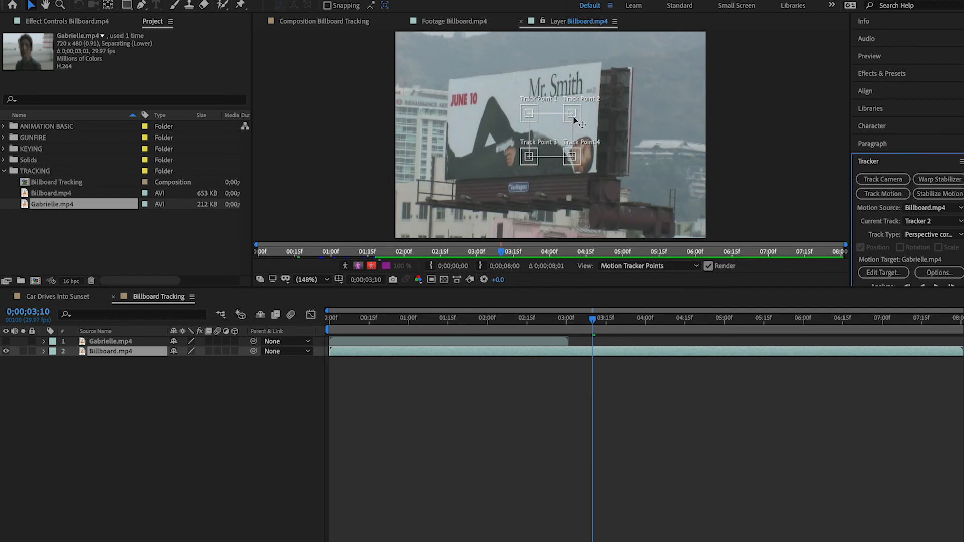
# Place the four track points on the corners of the Mr. Smith billboard: 1 upper left, 2 upper right, 3 lower left, 4 lower right
pyautogui.moveTo(575, 120); pyautogui.dragTo(603, 65)
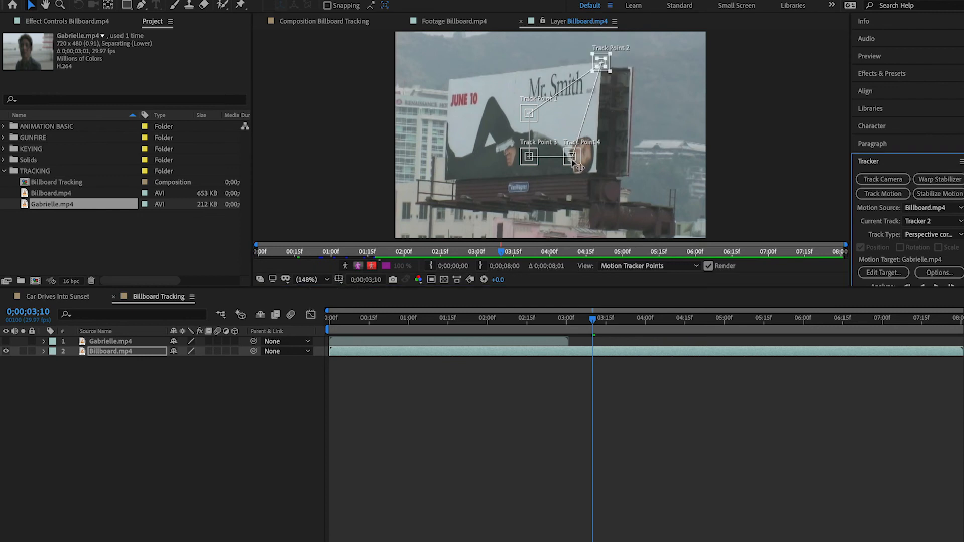
pyautogui.moveTo(572, 159); pyautogui.dragTo(596, 174)
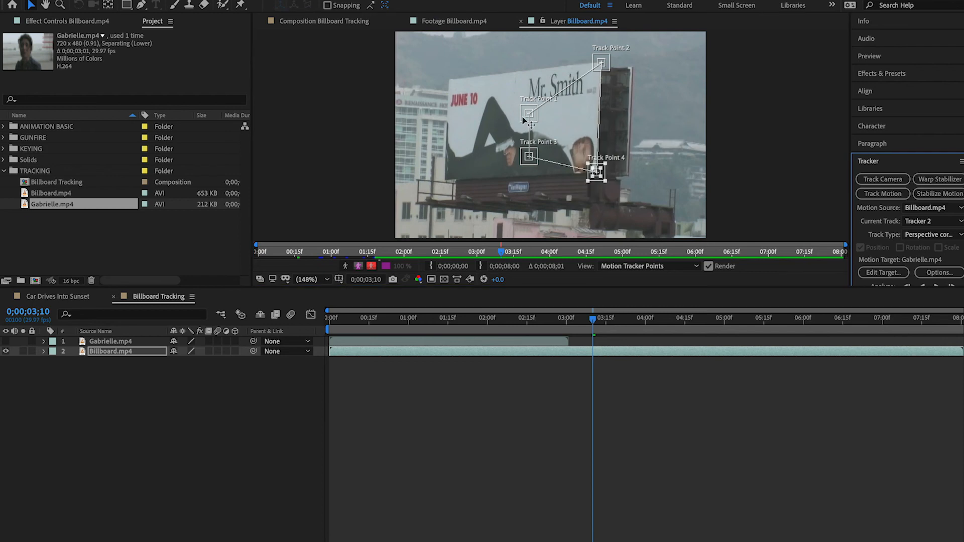
pyautogui.moveTo(529, 118); pyautogui.dragTo(450, 83)
pyautogui.moveTo(535, 163); pyautogui.dragTo(445, 180)
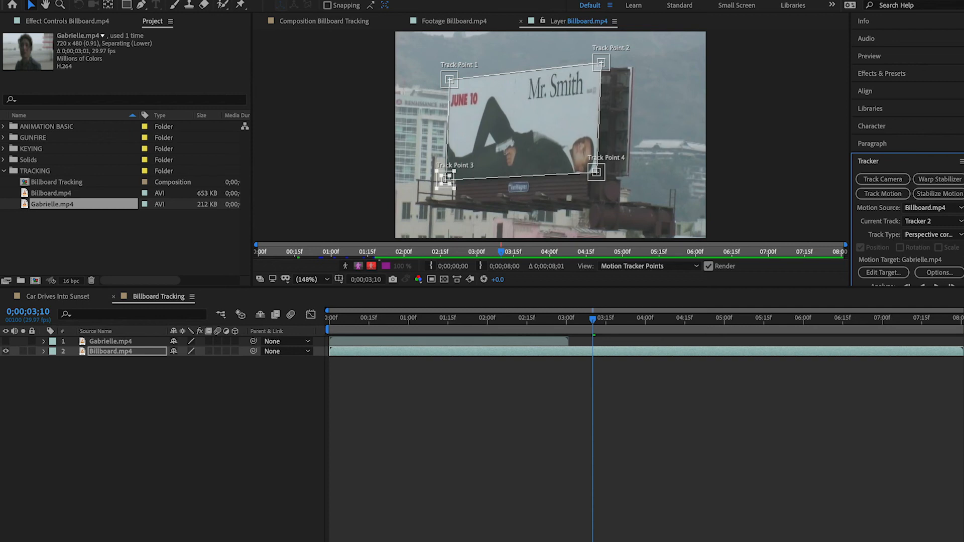
# At the composition's first frame, reposition Tracker 2's four track points onto the corresponding corners of the Mr. Smith billboard
pyautogui.scroll(-2, 927, 266)
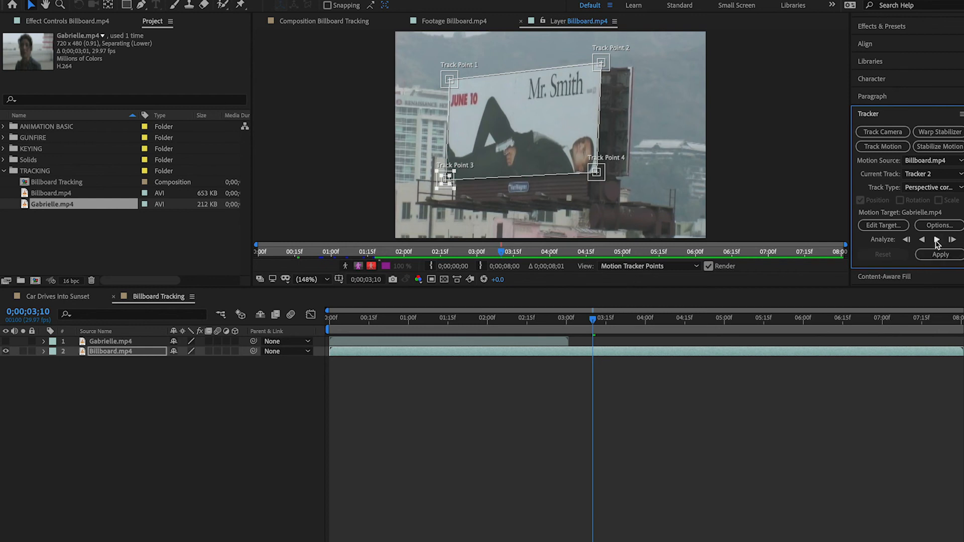
pyautogui.moveTo(592, 323); pyautogui.dragTo(322, 346)
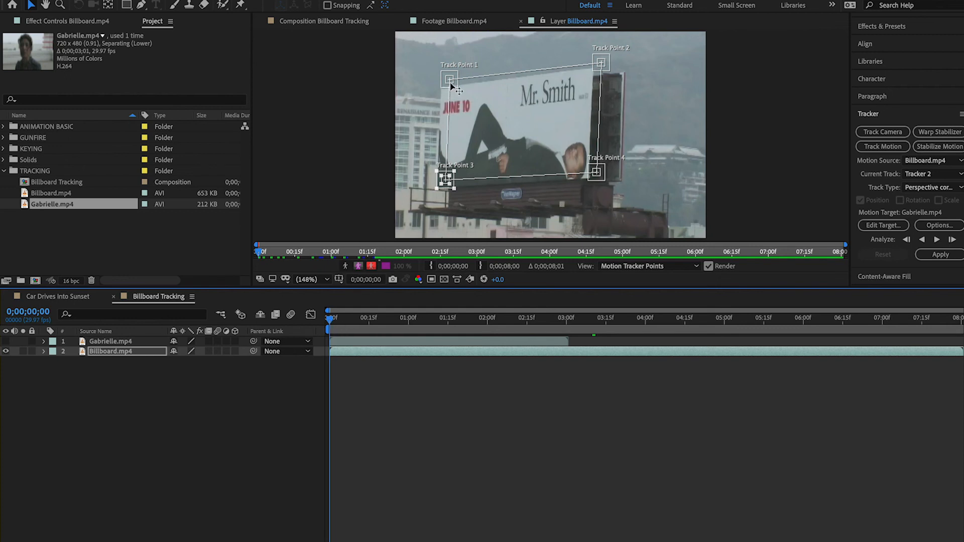
pyautogui.moveTo(450, 87); pyautogui.dragTo(443, 93)
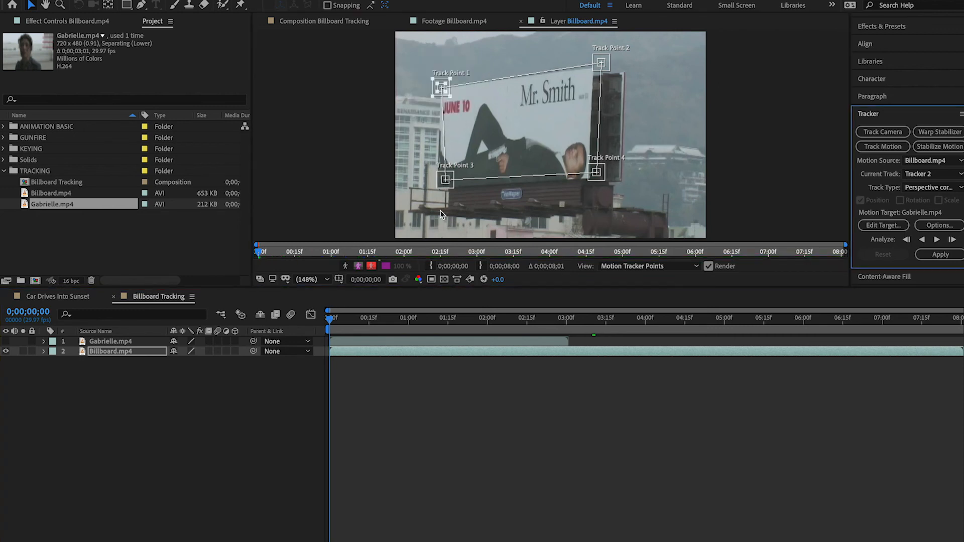
pyautogui.moveTo(444, 188); pyautogui.dragTo(439, 193)
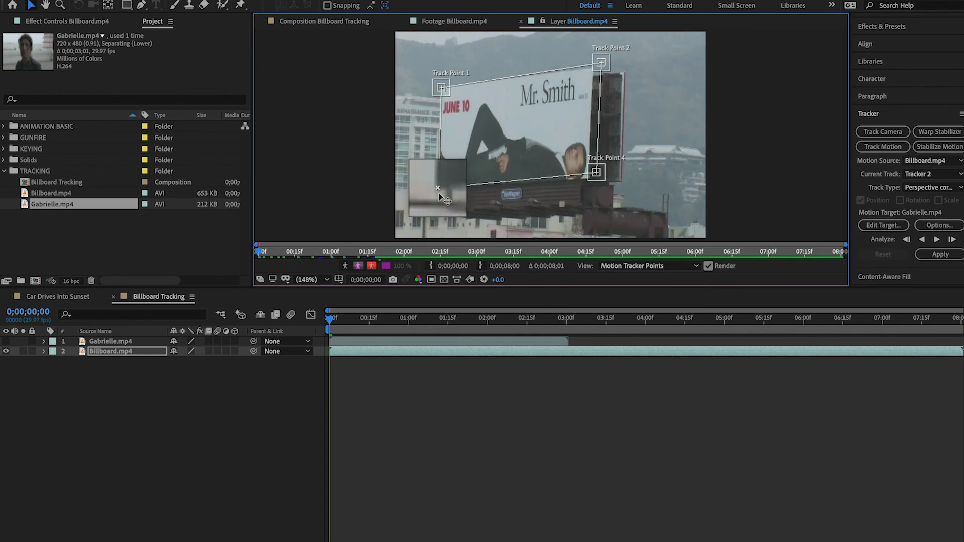
pyautogui.moveTo(603, 72); pyautogui.dragTo(593, 78)
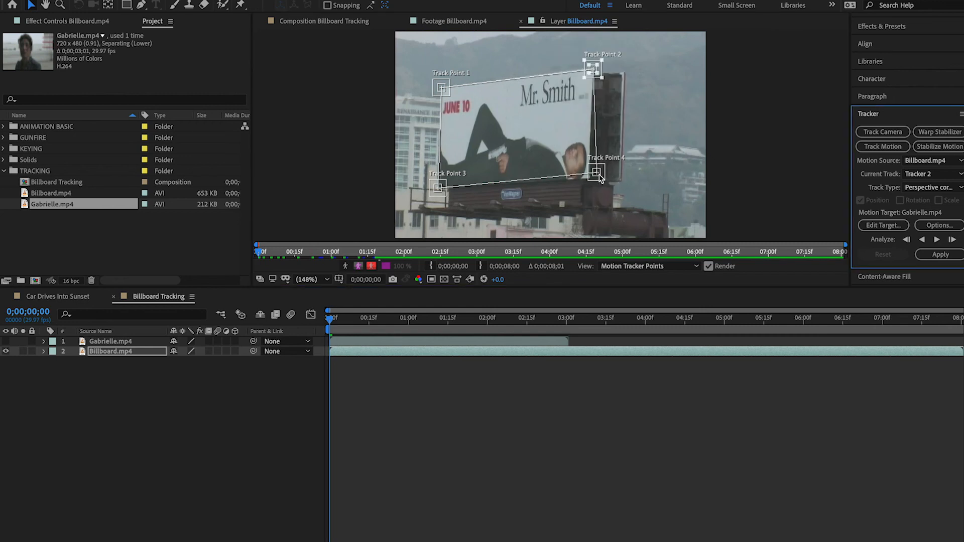
pyautogui.moveTo(596, 173); pyautogui.dragTo(596, 174)
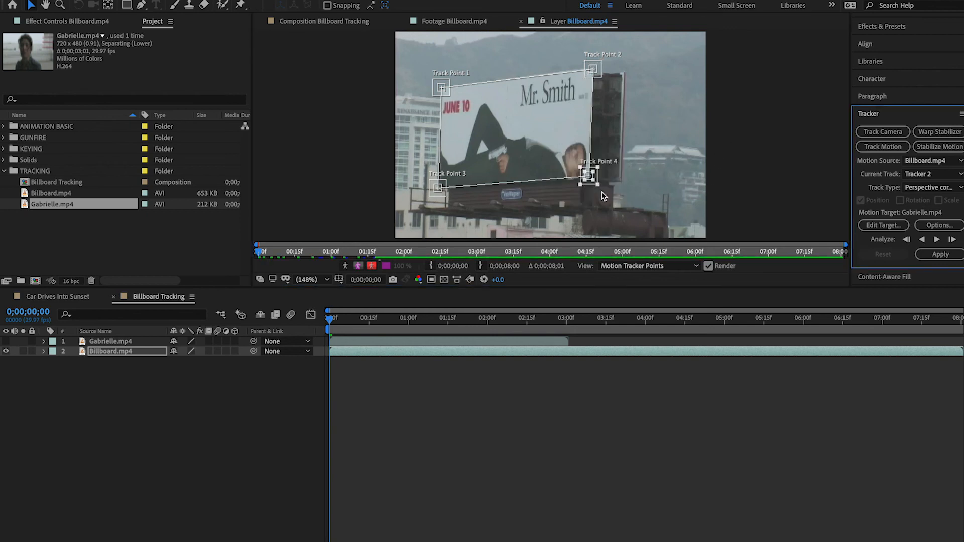
pyautogui.moveTo(592, 182); pyautogui.dragTo(590, 177)
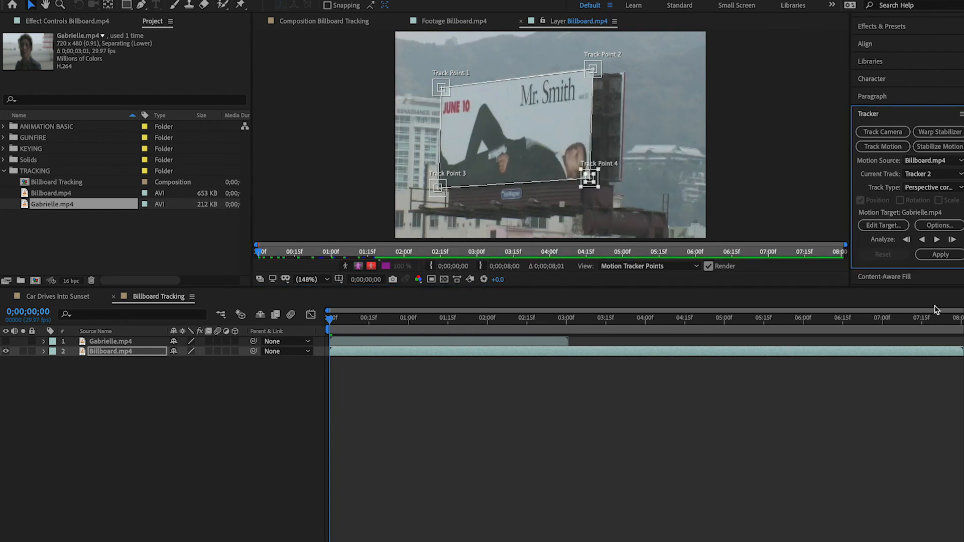
# Analyze the four-point track forward through the clip and apply it to the Gabrielle.mp4 layer as the motion target
pyautogui.click(936, 240)
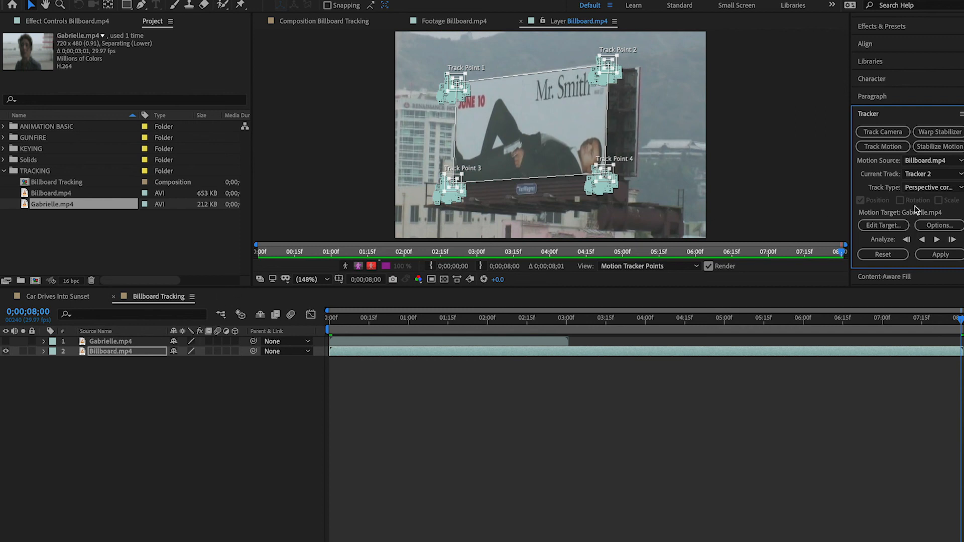
pyautogui.click(880, 226)
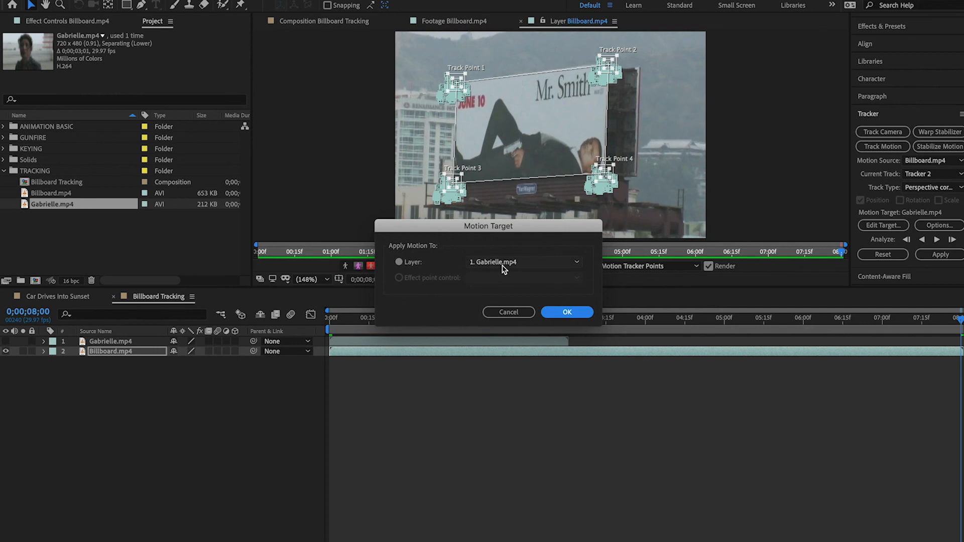
pyautogui.click(566, 312)
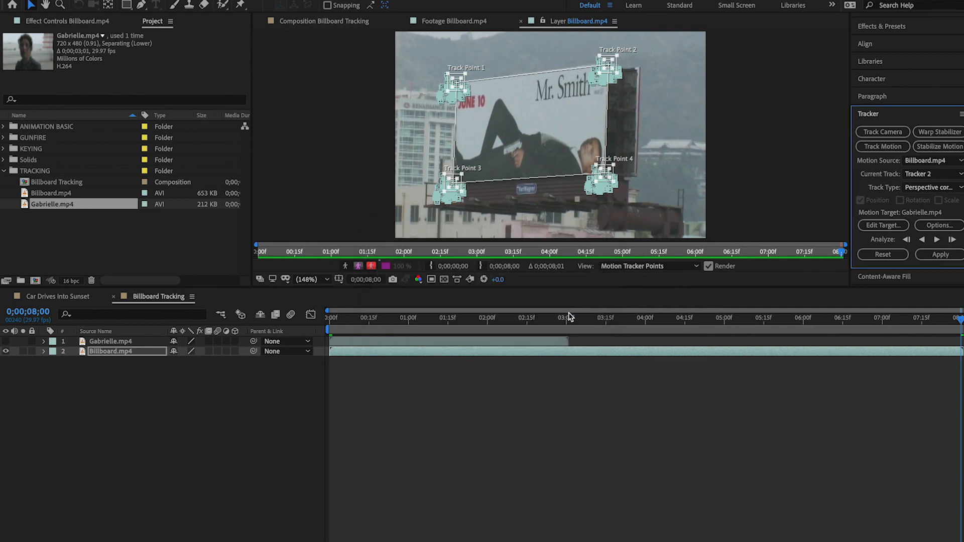
pyautogui.click(944, 254)
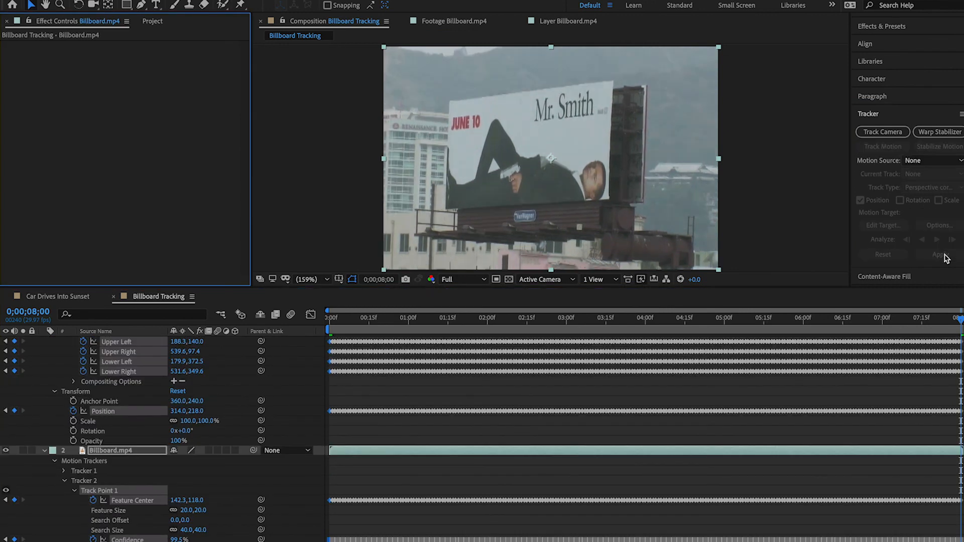
# Collapse the Gabrielle.mp4 layer's properties and turn on its visibility
pyautogui.scroll(3, 306, 399)
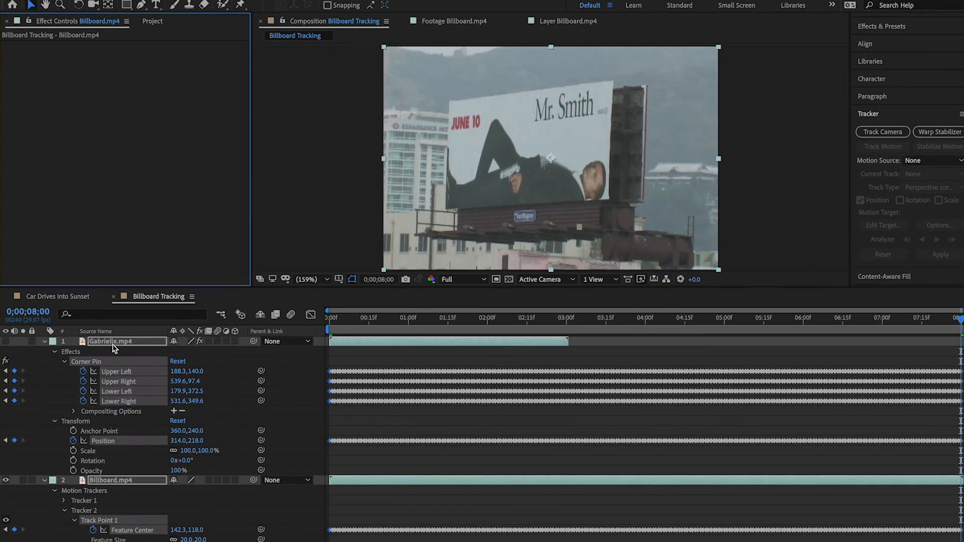
pyautogui.click(54, 352)
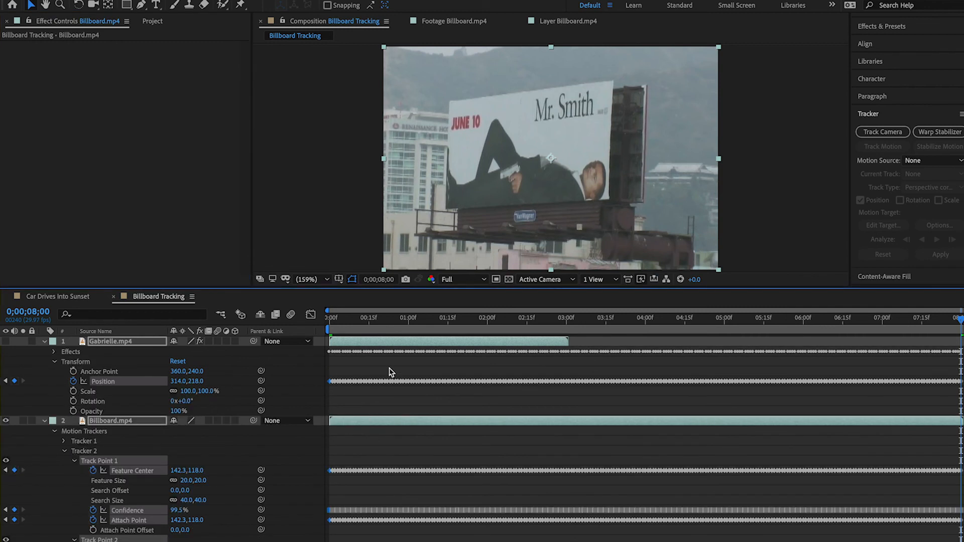
pyautogui.click(44, 342)
pyautogui.click(7, 341)
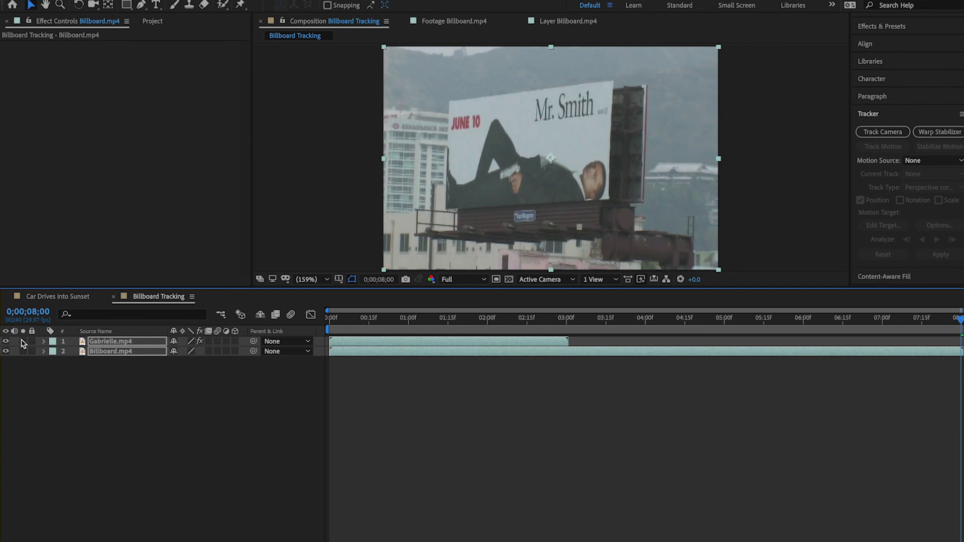
# Play the tracked composite and scrub to where the Gabrielle.mp4 layer ends to examine how it follows the billboard
pyautogui.click(343, 319)
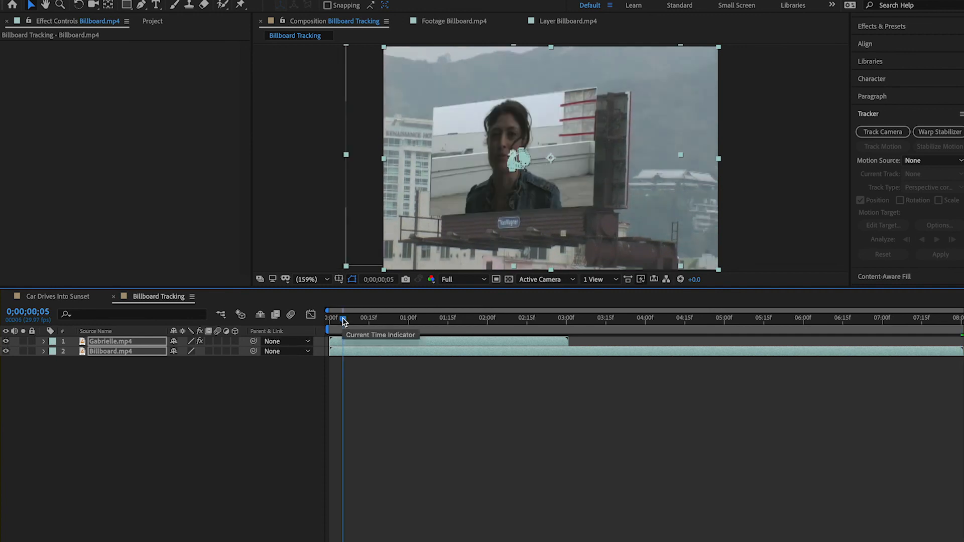
pyautogui.moveTo(343, 322)
pyautogui.mouseDown()
pyautogui.moveTo(540, 311)
pyautogui.moveTo(334, 318)
pyautogui.moveTo(343, 318)
pyautogui.mouseUp()
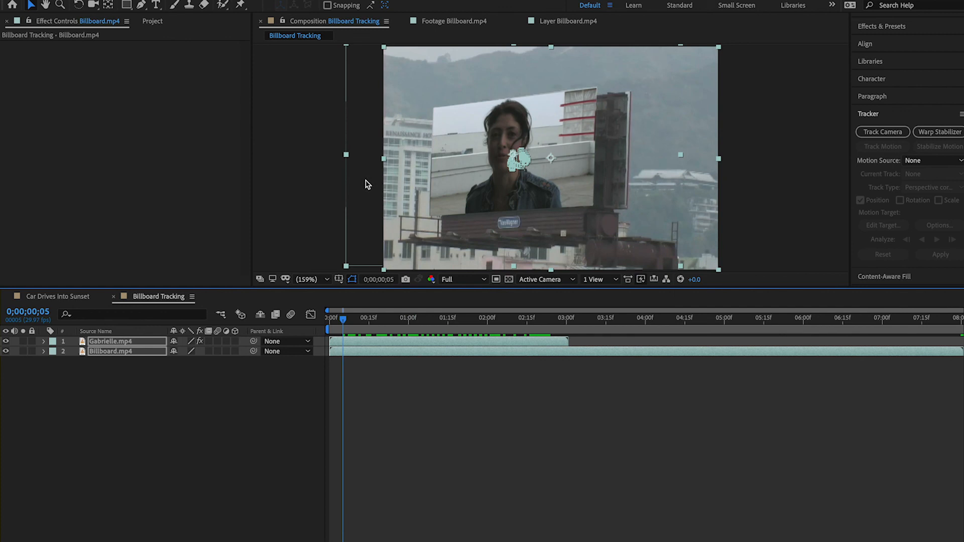
pyautogui.press('space')
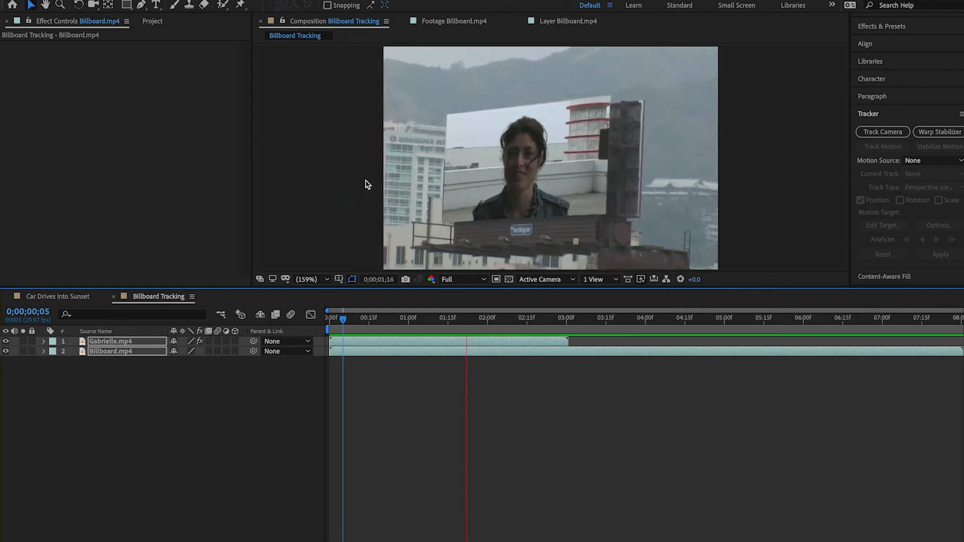
pyautogui.press('space')
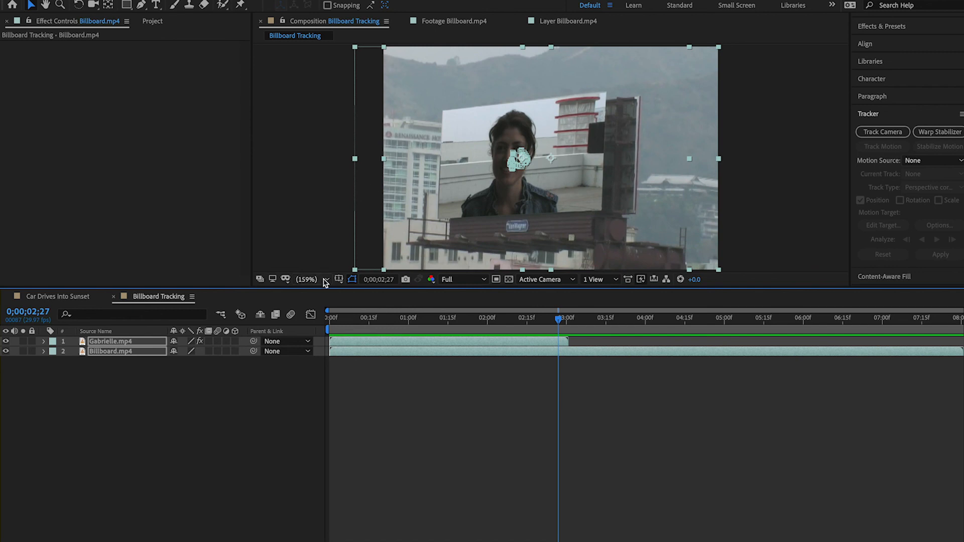
pyautogui.moveTo(348, 318); pyautogui.dragTo(567, 321)
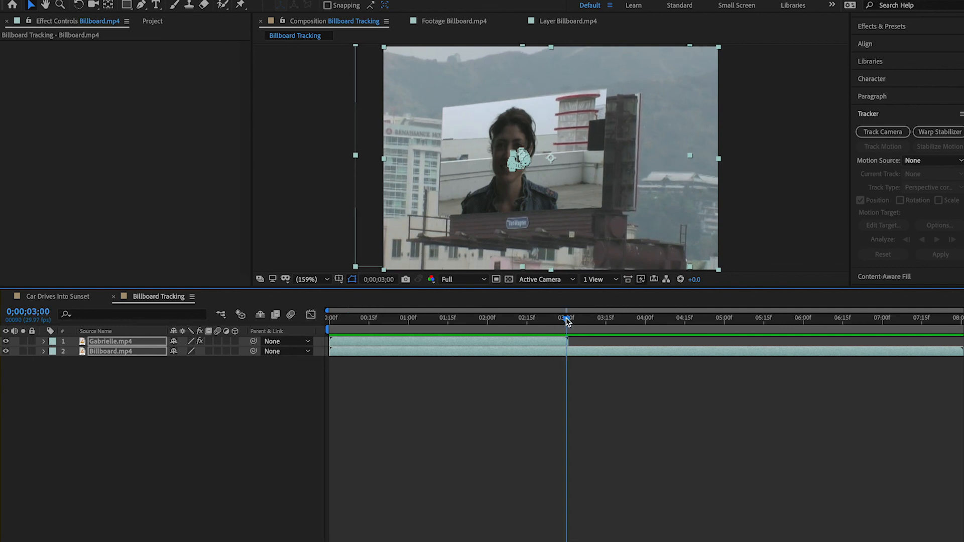
pyautogui.moveTo(567, 321); pyautogui.dragTo(569, 321)
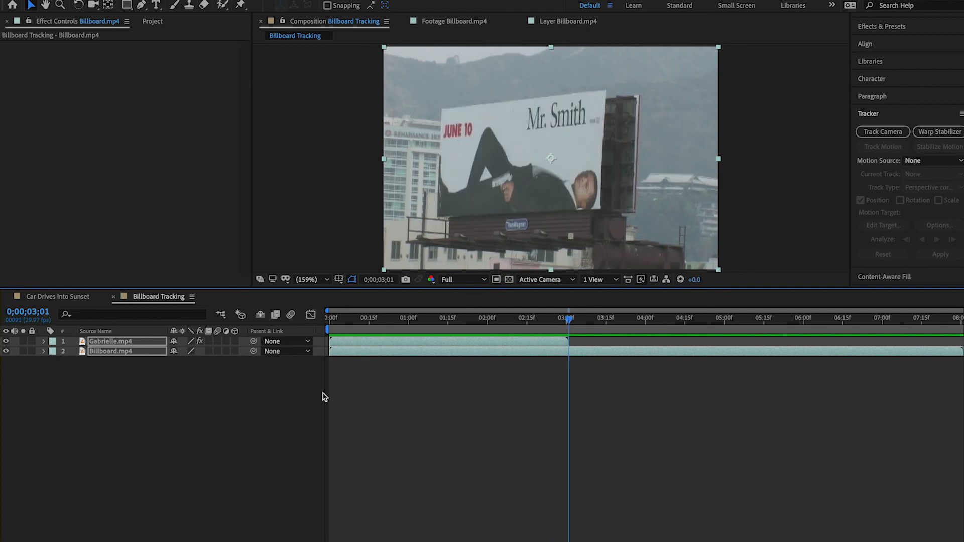
pyautogui.click(267, 408)
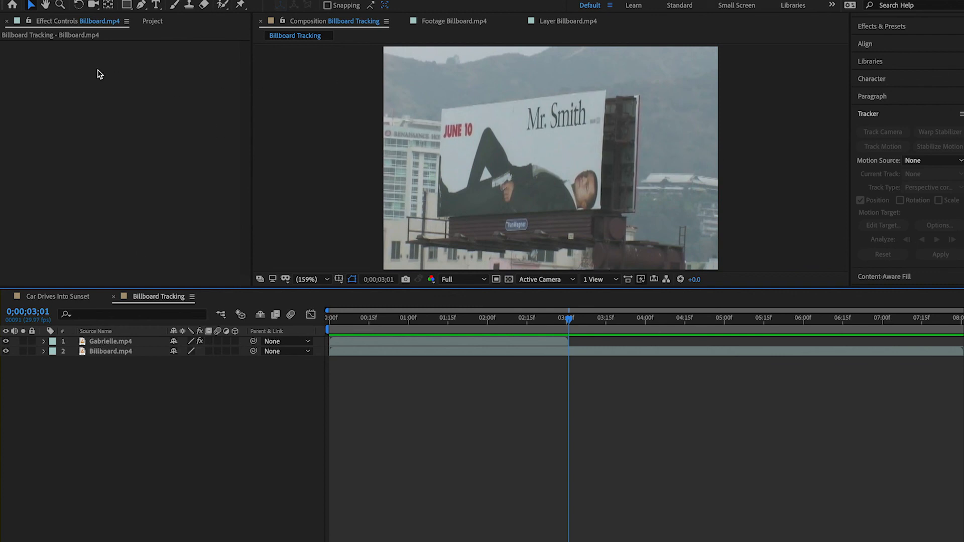
# Compare the media durations of Billboard.mp4 and Gabrielle.mp4 in the project, widening the list to show the duration column
pyautogui.click(152, 21)
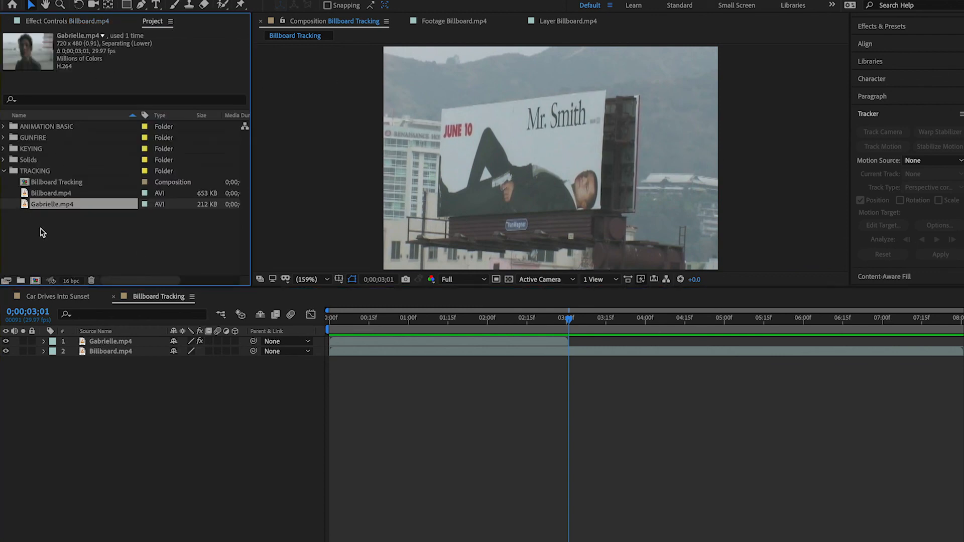
pyautogui.click(51, 195)
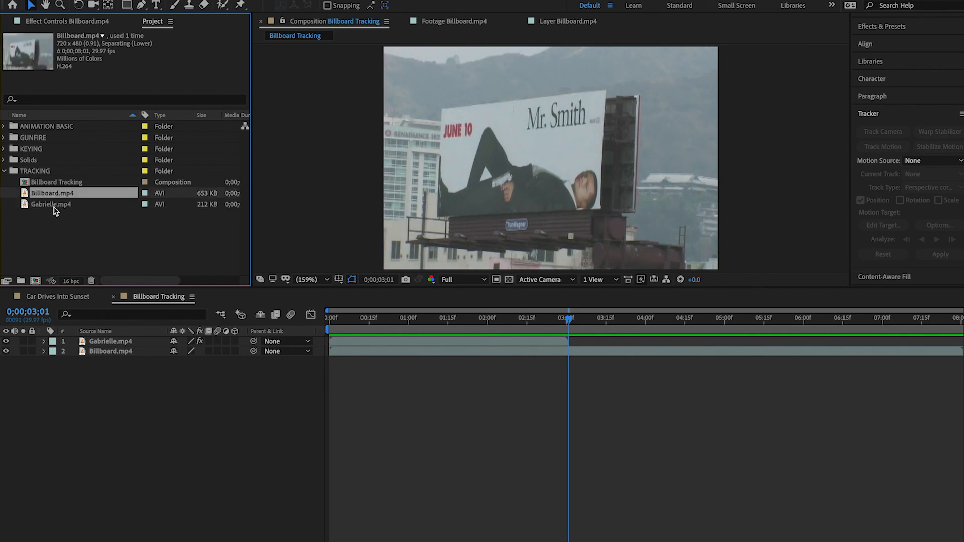
pyautogui.click(51, 206)
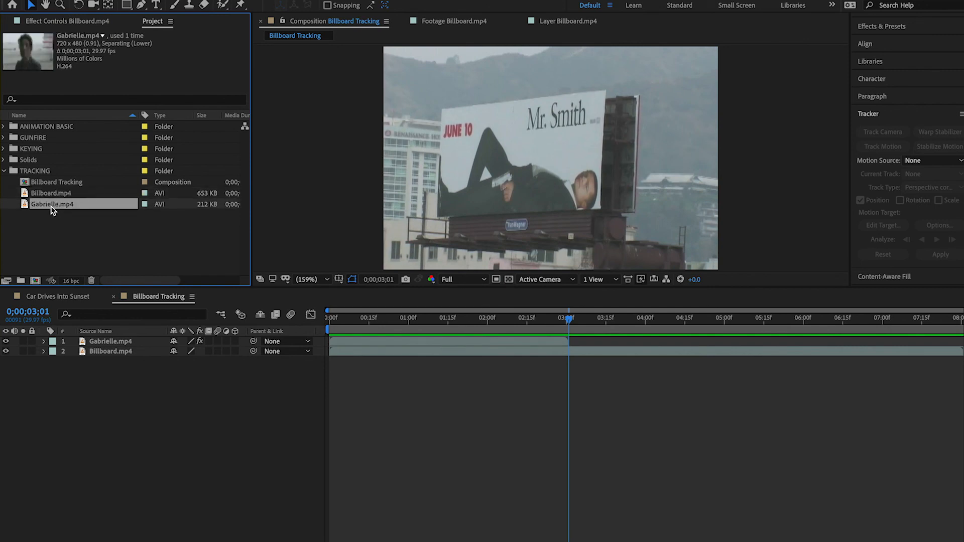
pyautogui.rightClick(52, 210)
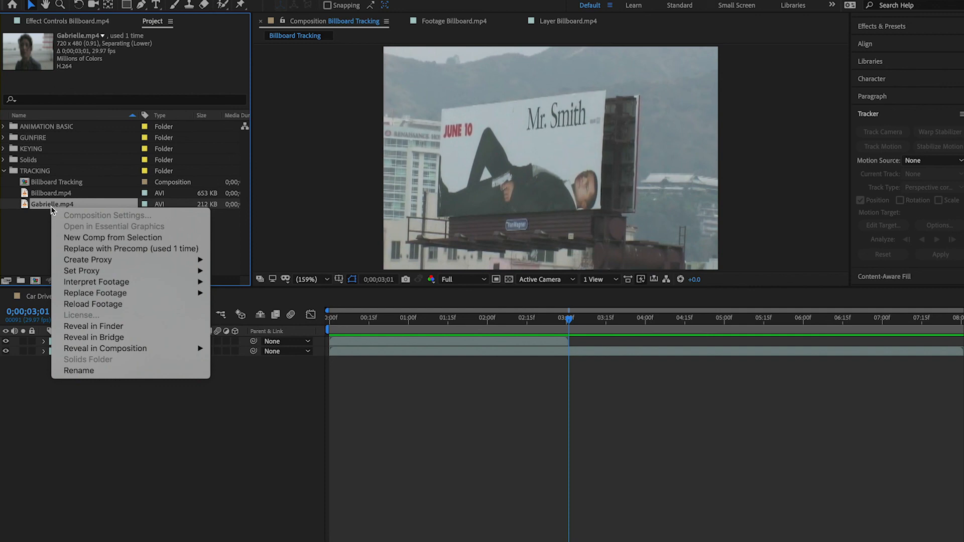
pyautogui.click(44, 212)
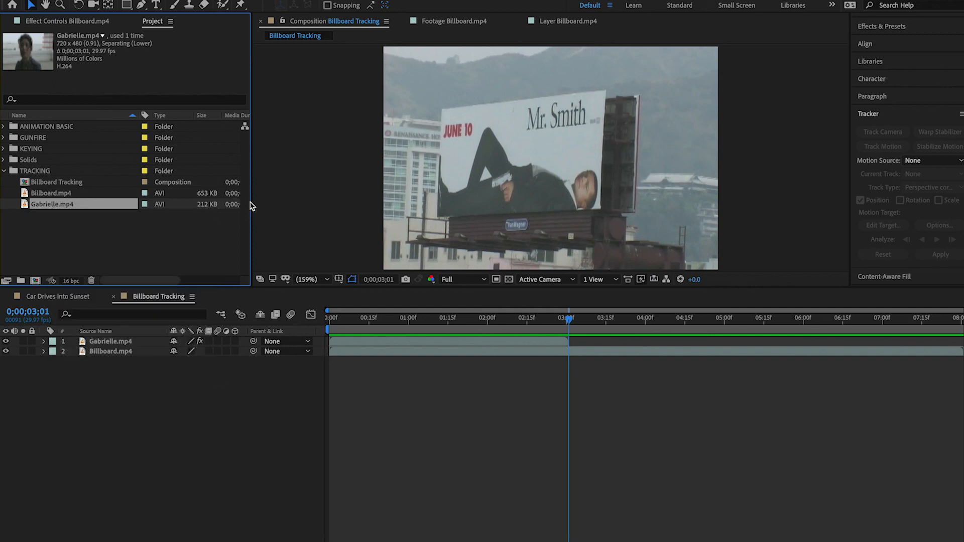
pyautogui.moveTo(251, 203); pyautogui.dragTo(355, 197)
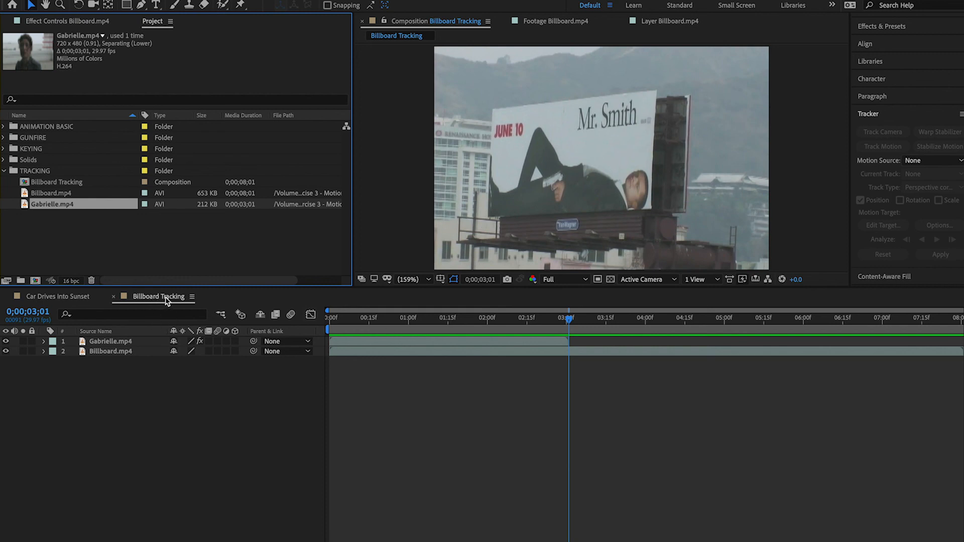
# Set the Billboard Tracking composition's duration to 0;00;03;00 in its composition settings
pyautogui.click(57, 185)
pyautogui.rightClick(56, 188)
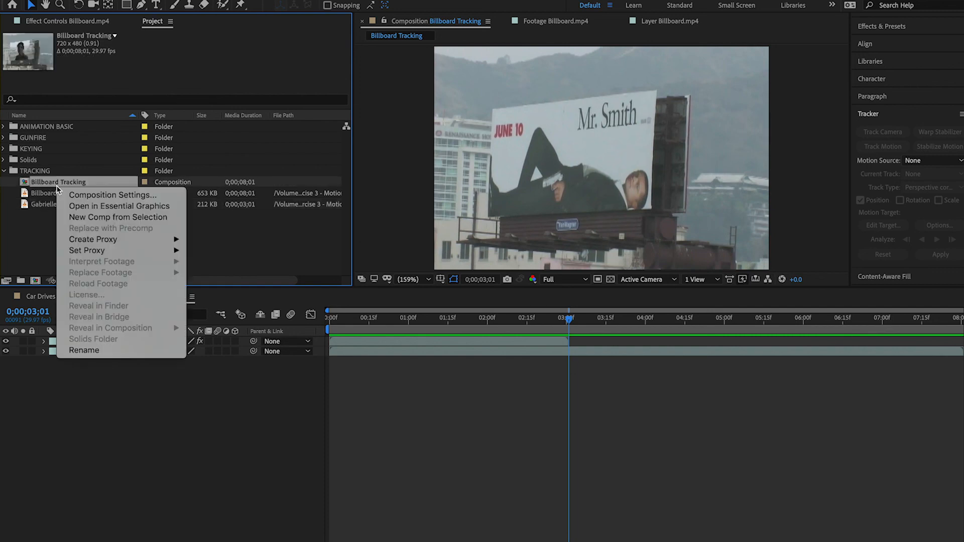
pyautogui.click(106, 195)
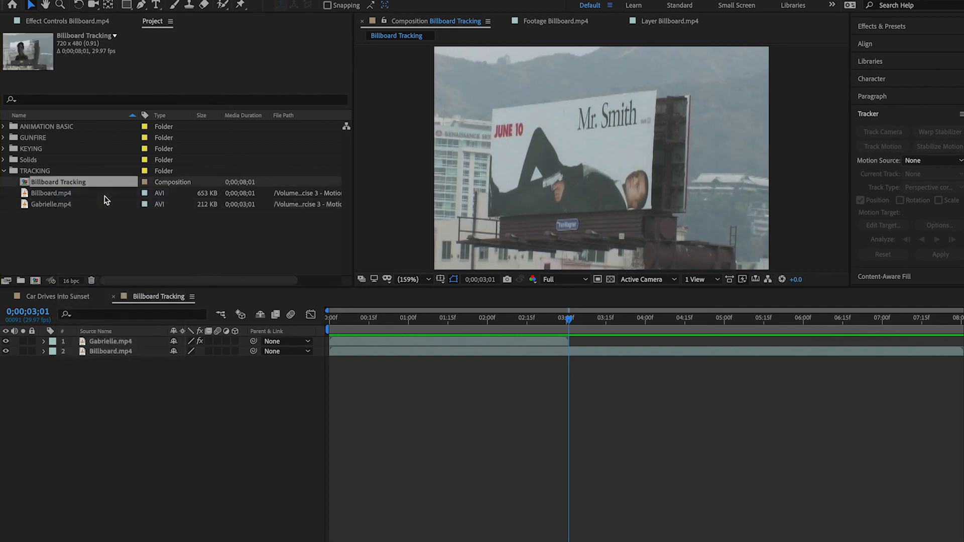
pyautogui.click(416, 331)
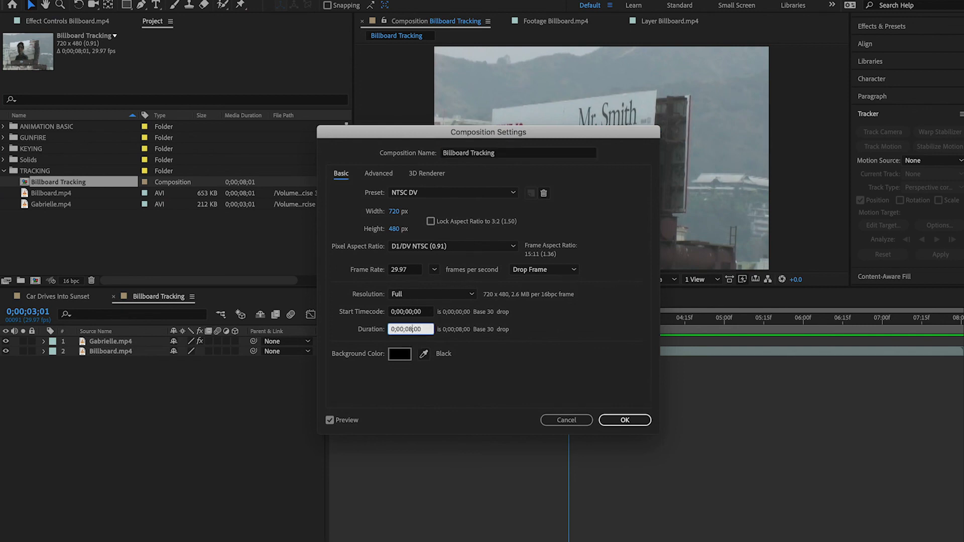
pyautogui.click(623, 420)
# Scrub and play the shortened Billboard Tracking composition to check the tracked Gabrielle.mp4 video on the billboard
pyautogui.click(385, 322)
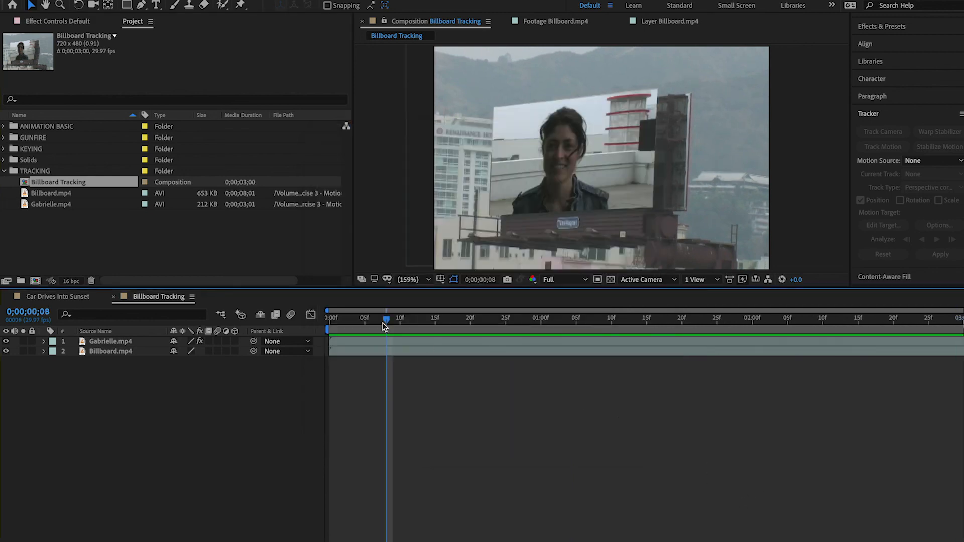
pyautogui.moveTo(387, 323); pyautogui.dragTo(534, 342)
pyautogui.click(456, 319)
pyautogui.press('space')
pyautogui.press('space')
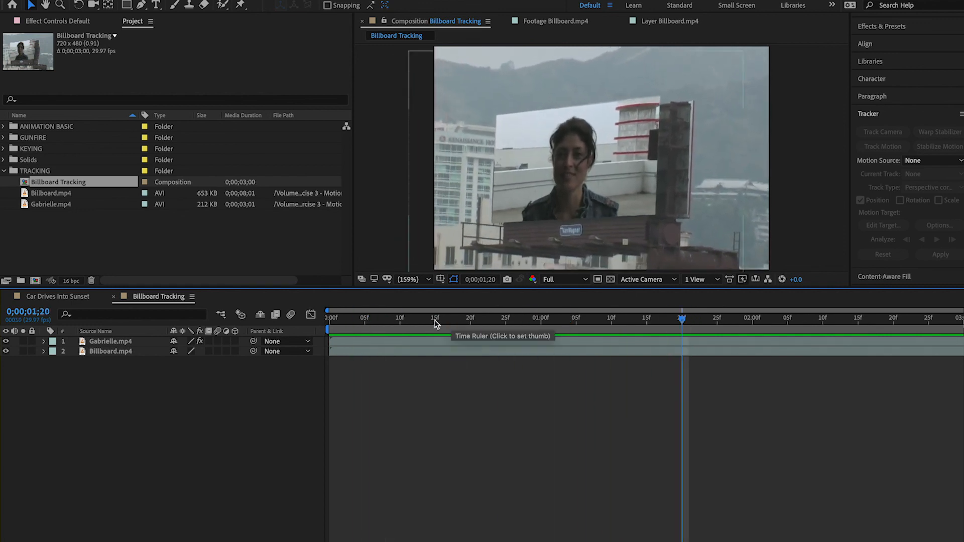
pyautogui.click(434, 319)
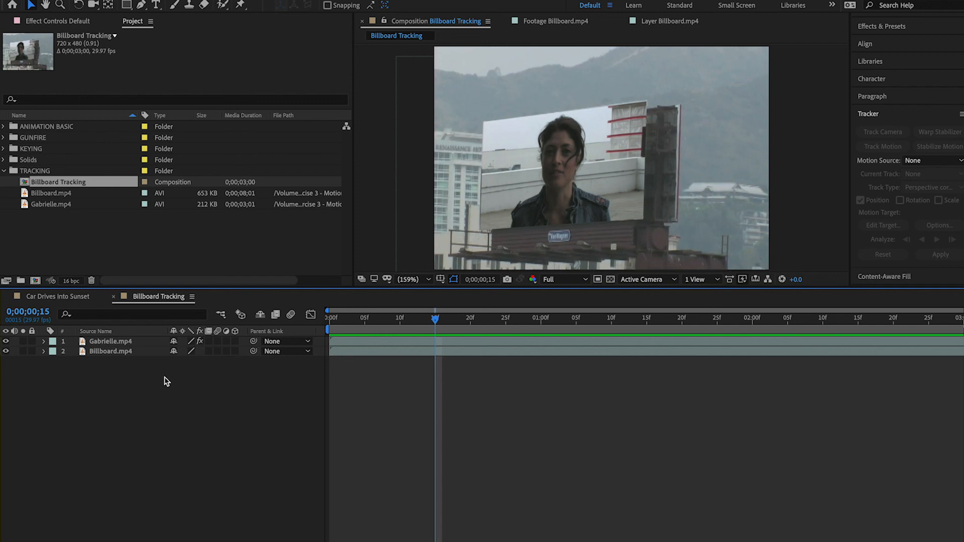
# Pre-compose the Gabrielle.mp4 and Billboard.mp4 layers into a new composition named Stabilized, moving all attributes into it
pyautogui.click(126, 343)
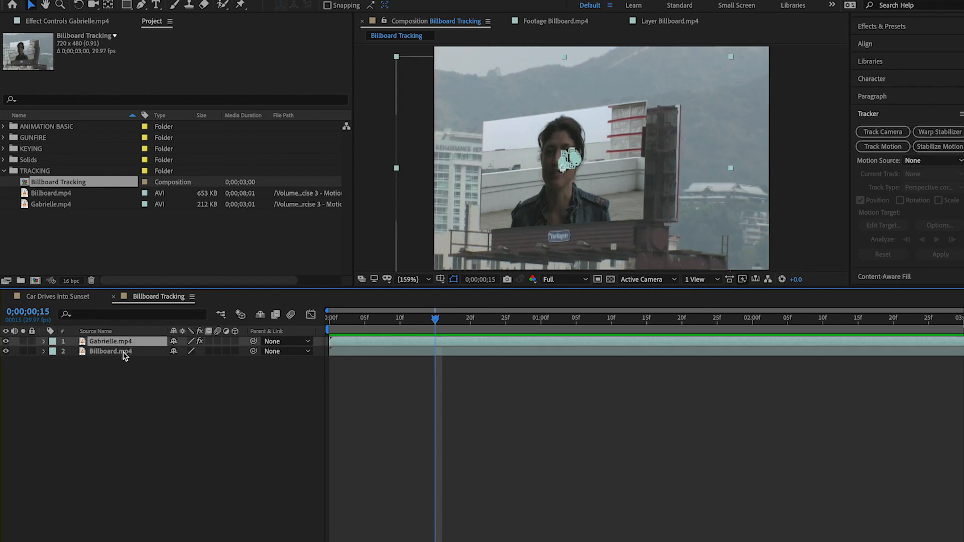
pyautogui.keyDown('shift'); pyautogui.click(125, 351); pyautogui.keyUp('shift')
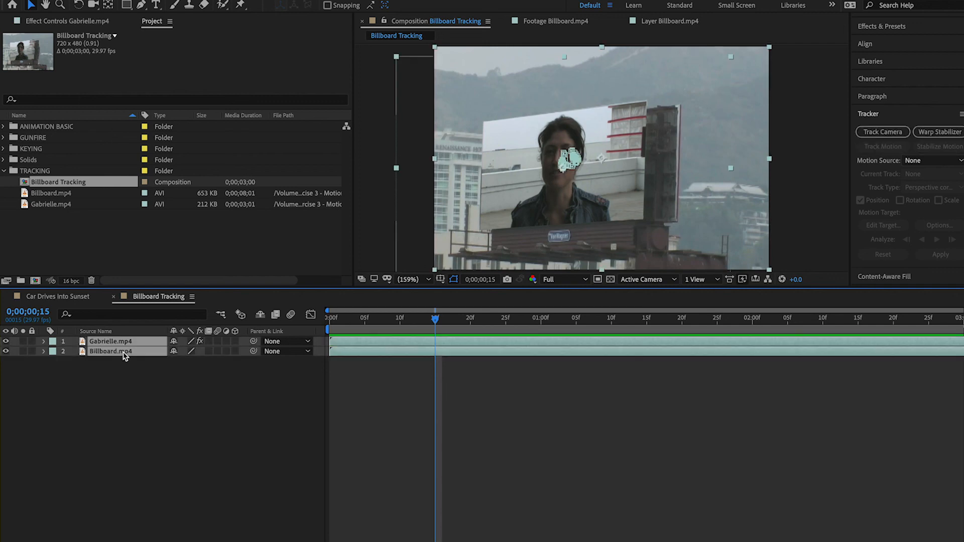
pyautogui.rightClick(124, 355)
pyautogui.moveTo(204, 390)
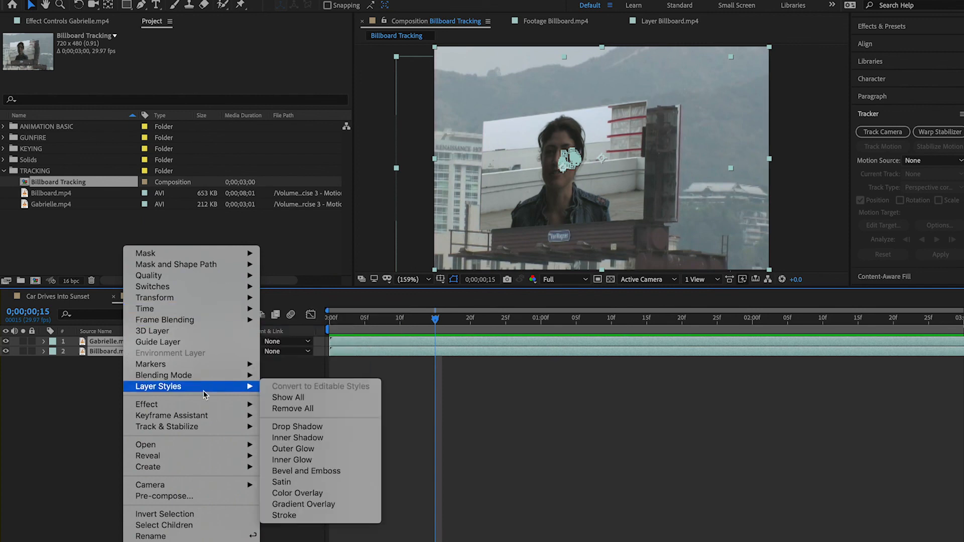
pyautogui.click(57, 392)
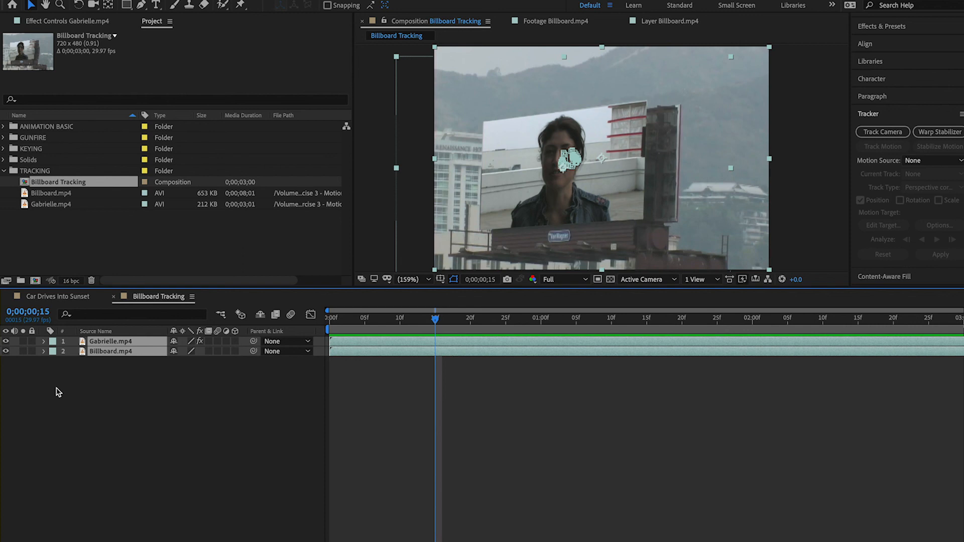
pyautogui.rightClick(130, 355)
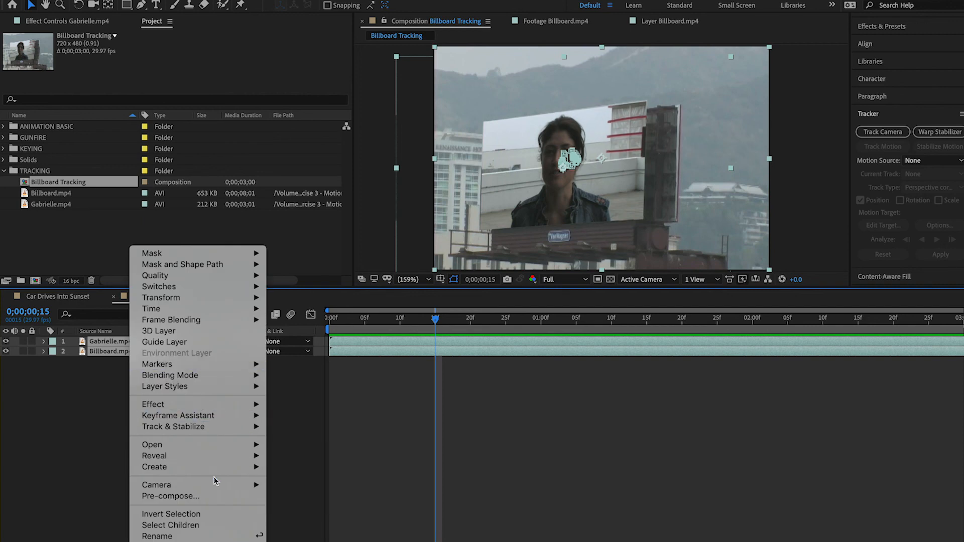
pyautogui.click(218, 499)
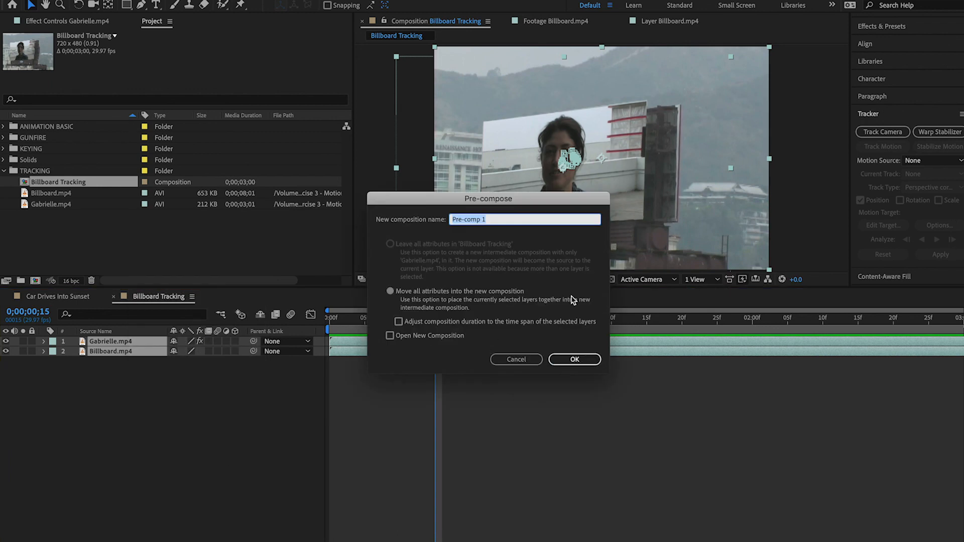
pyautogui.write('Stabilized')
pyautogui.press('Return')
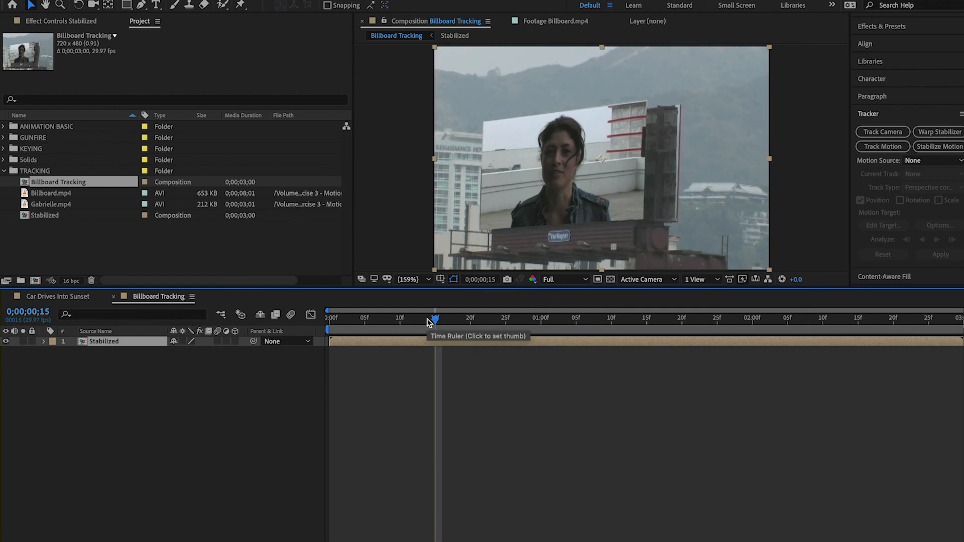
# Apply Warp Stabilizer to the Stabilized layer and play the stabilized composite from the first frame
pyautogui.click(394, 322)
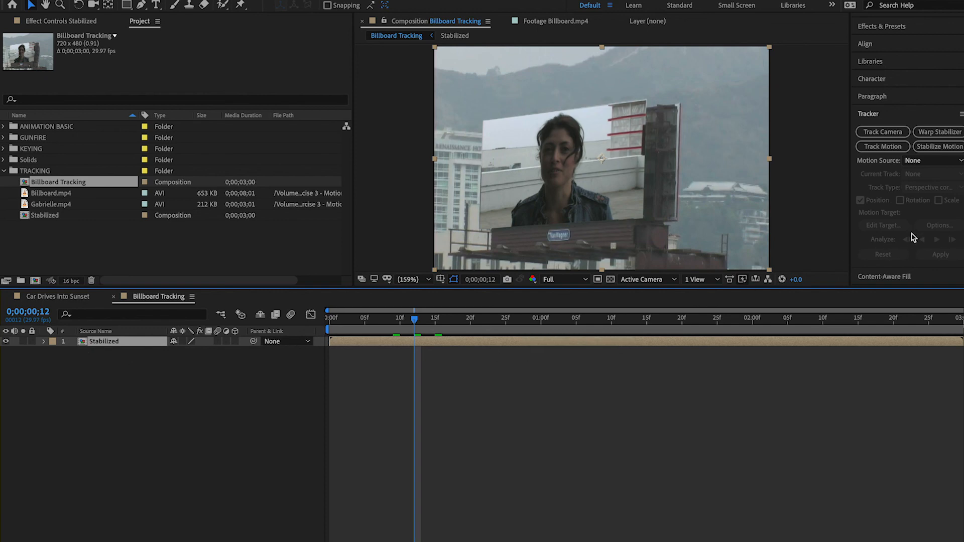
pyautogui.click(939, 132)
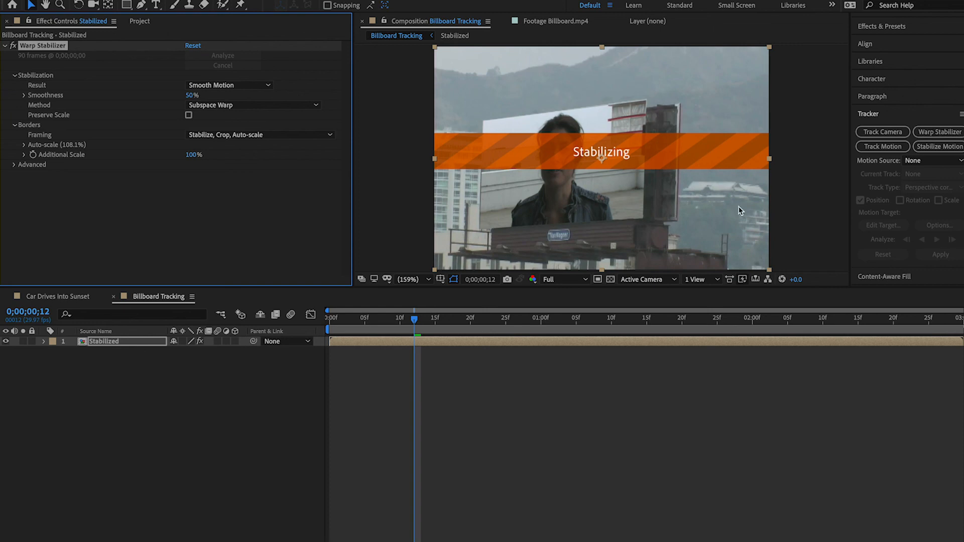
pyautogui.click(339, 325)
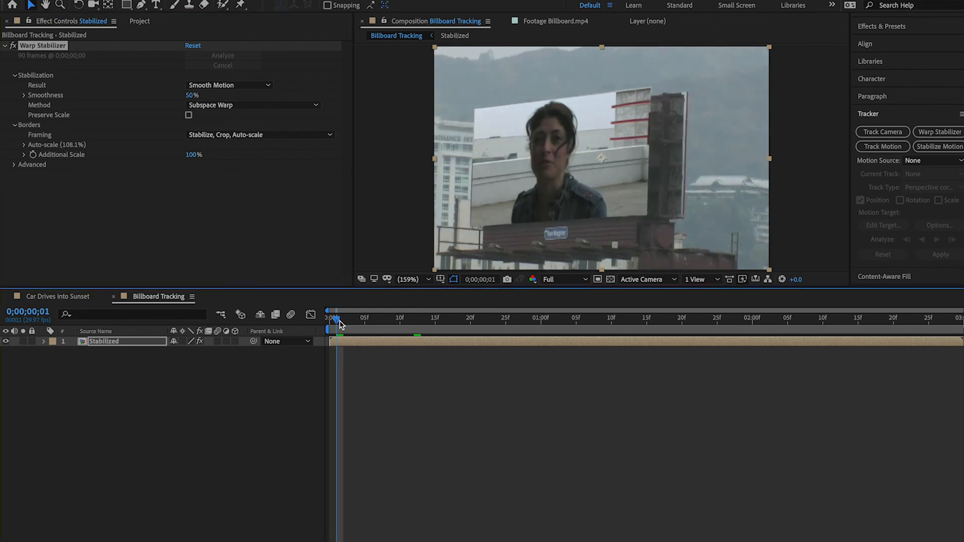
pyautogui.moveTo(336, 321); pyautogui.dragTo(329, 318)
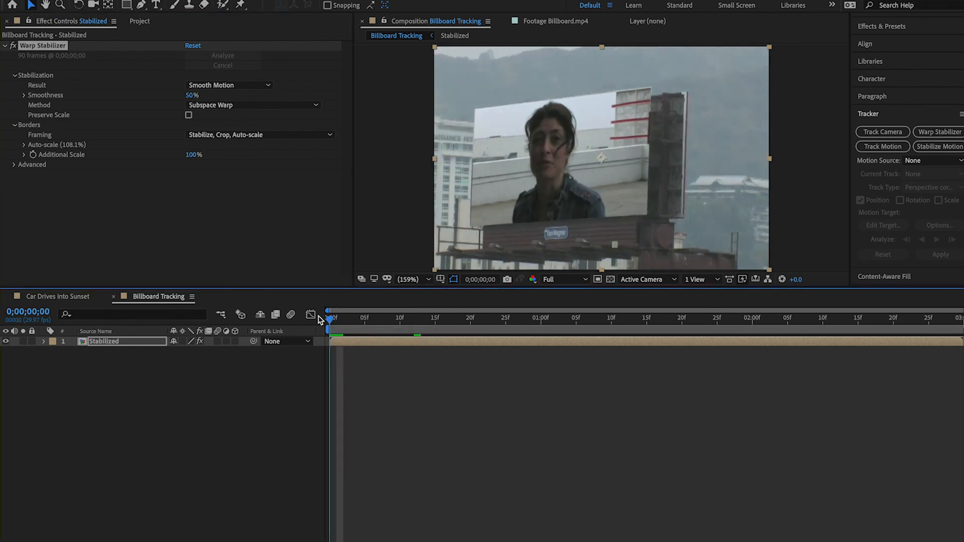
pyautogui.press('space')
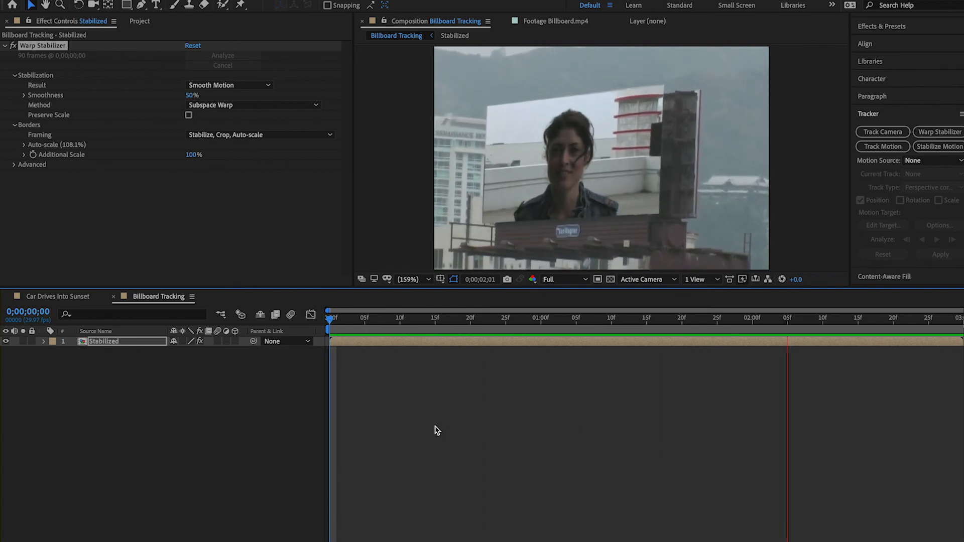
pyautogui.press('space')
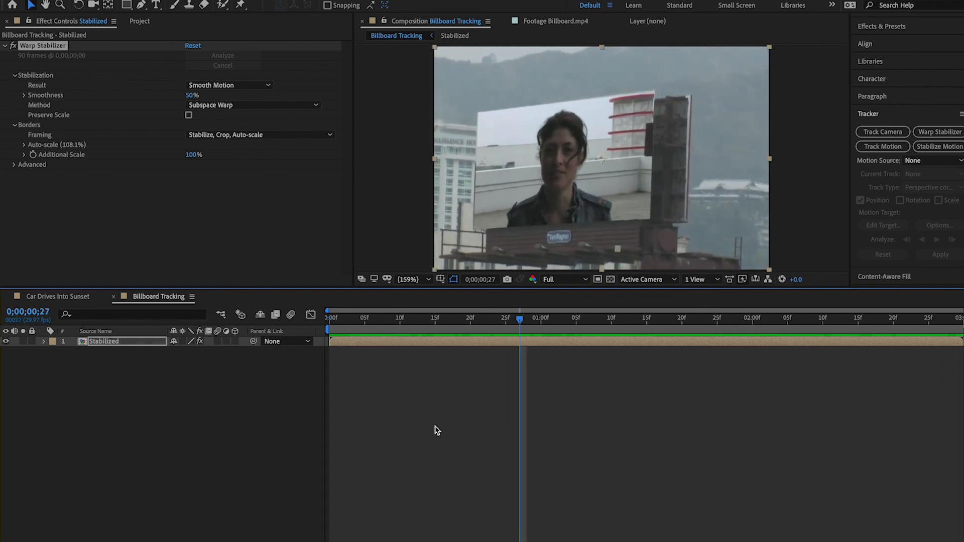
# Return to the project's item list, collapse the TRACKING folder and clear the selection
pyautogui.click(139, 22)
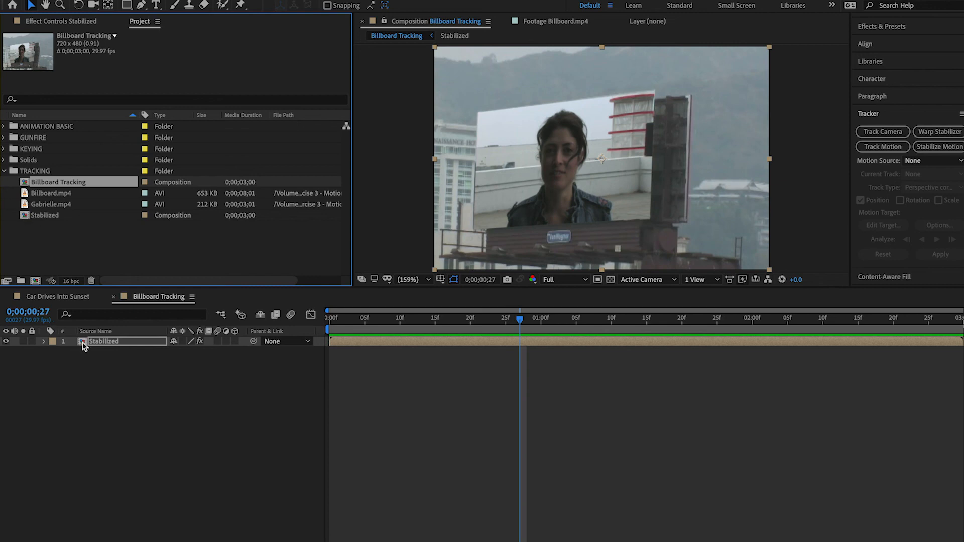
pyautogui.click(4, 172)
pyautogui.click(37, 208)
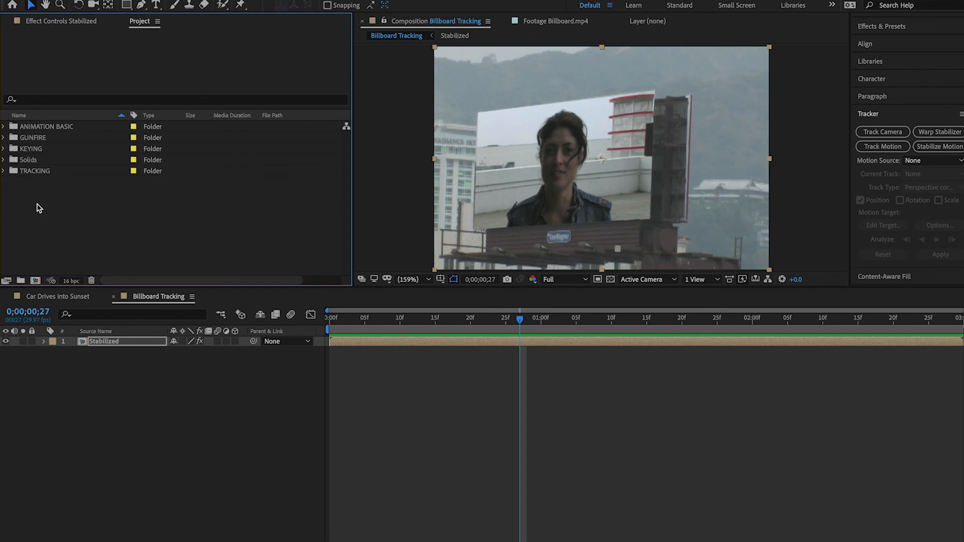